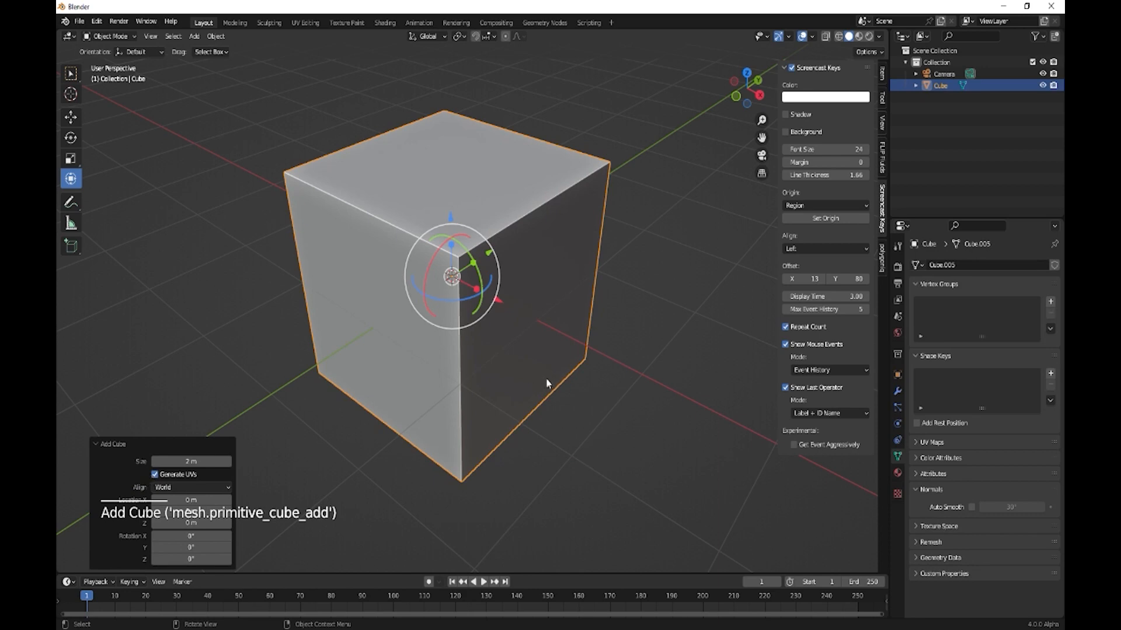
# Step: Stretch the cube along the Y axis into an elongated box
pyautogui.scroll(-2, 547, 383)
pyautogui.moveTo(551, 385); pyautogui.dragTo(489, 367, button='middle')
pyautogui.moveTo(475, 280); pyautogui.dragTo(504, 273)
pyautogui.moveTo(503, 299); pyautogui.dragTo(599, 359, button='middle')
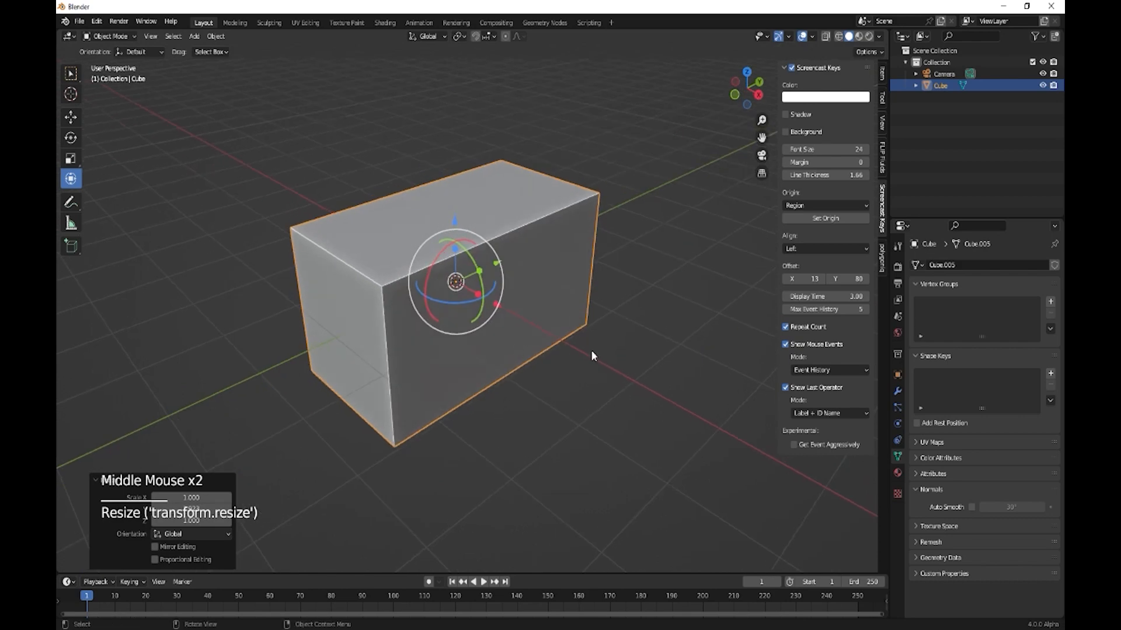
# Step: Scale the top face of the box to about 0.875 in Edit Mode so the walls taper upward
pyautogui.press('Tab')
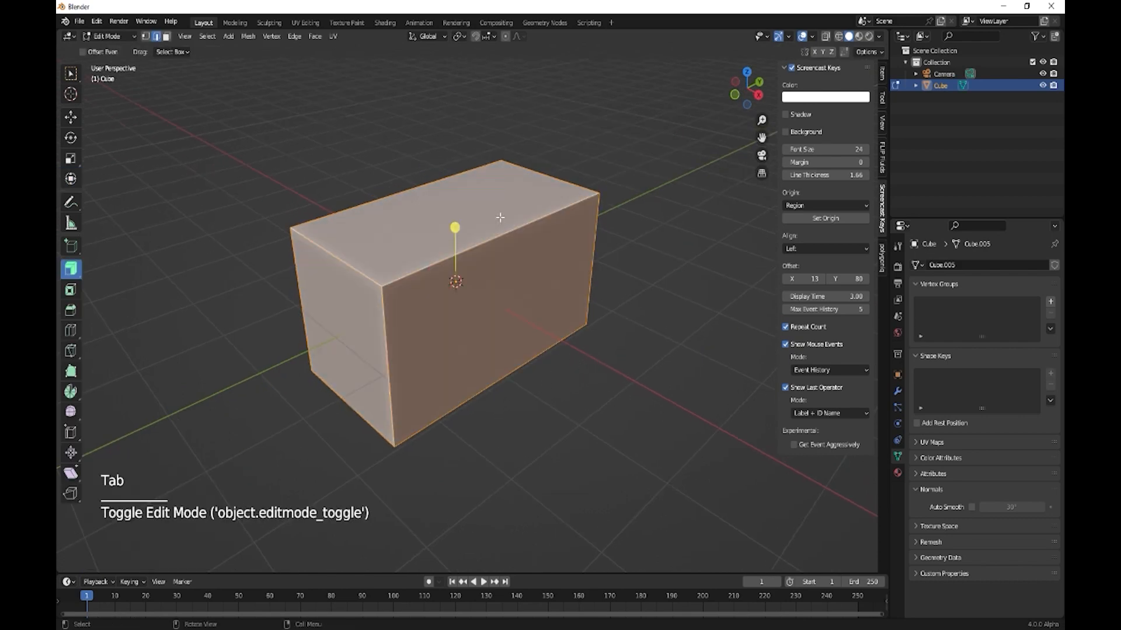
pyautogui.click(472, 210)
pyautogui.moveTo(500, 301); pyautogui.dragTo(454, 205, button='middle')
pyautogui.press('3')
pyautogui.click(452, 202)
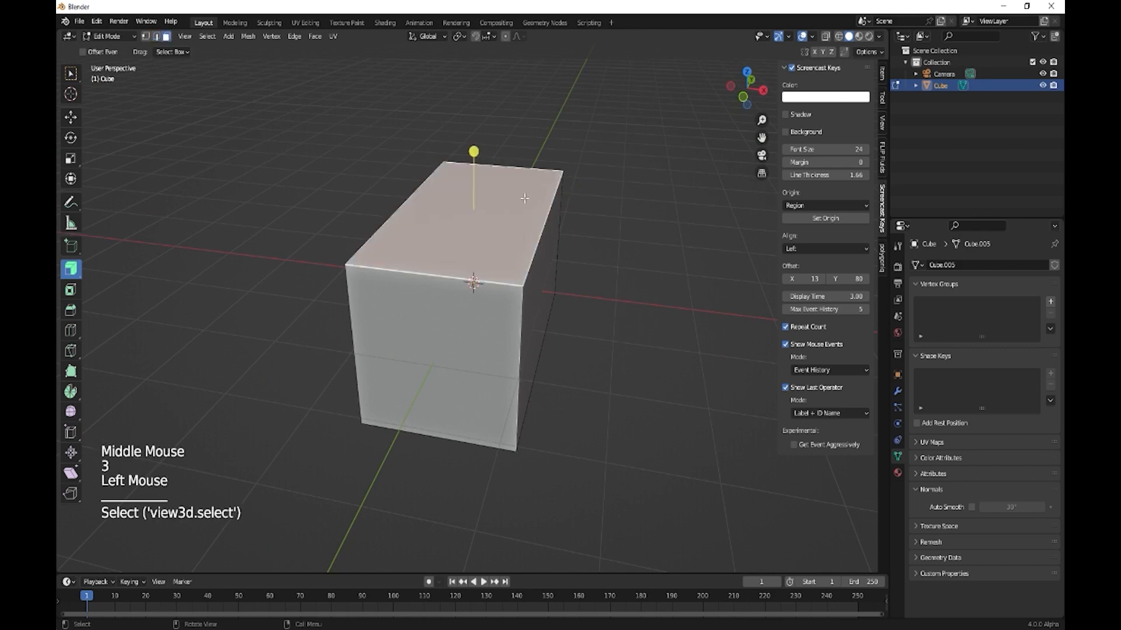
pyautogui.press('s')
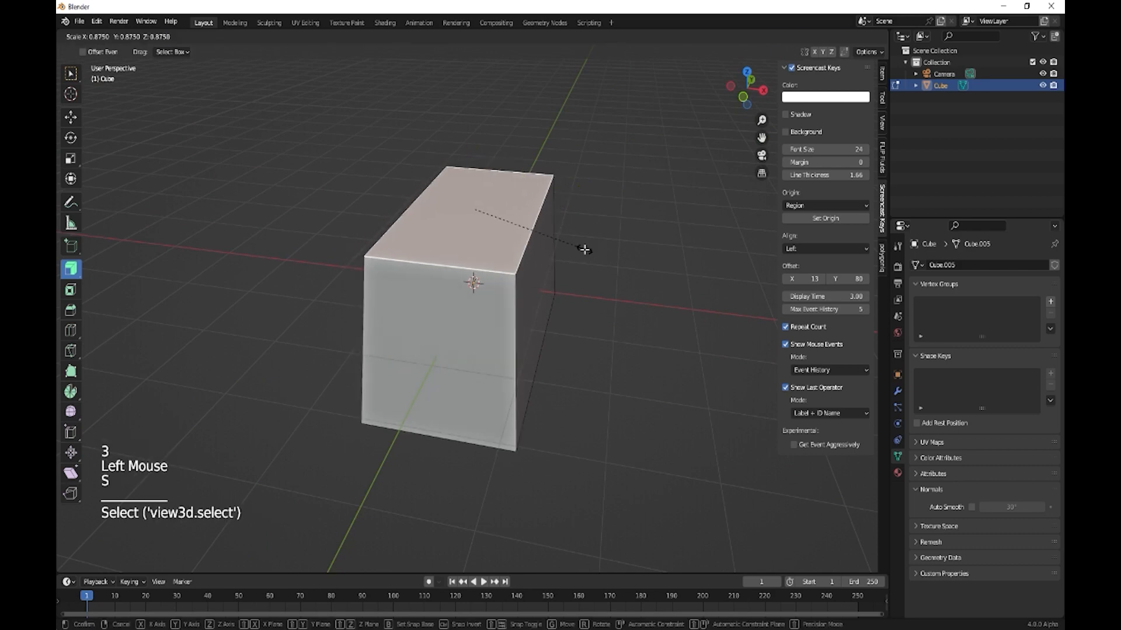
pyautogui.click(582, 247)
pyautogui.moveTo(598, 340); pyautogui.dragTo(559, 353, button='middle')
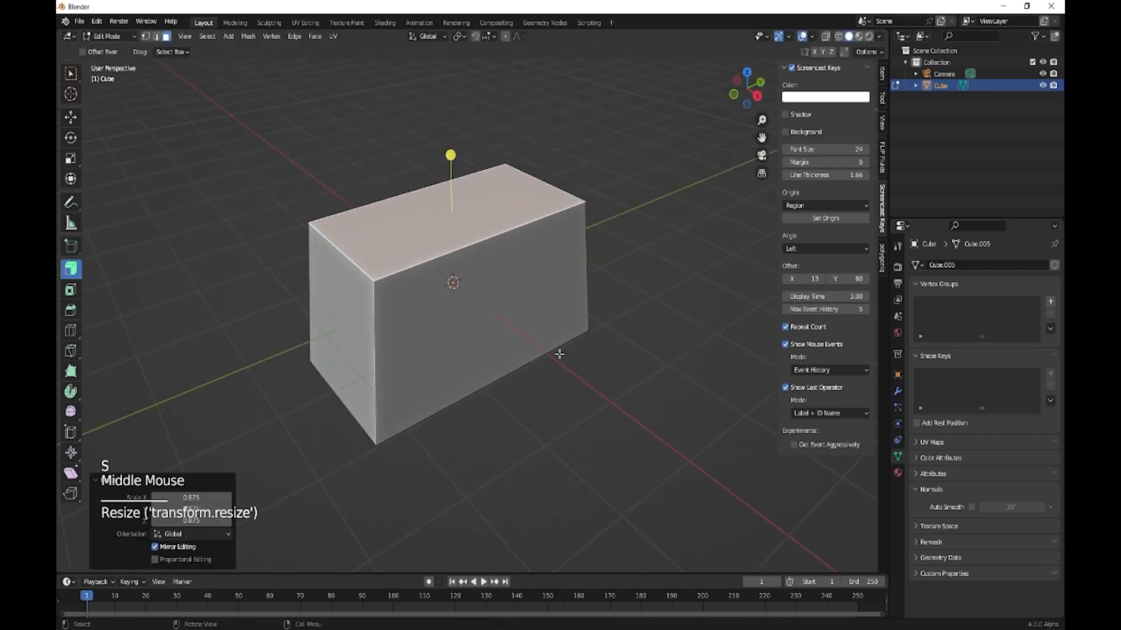
# Step: Select the four upright corner edges and the four edges around the top of the box
pyautogui.press('2')
pyautogui.click(374, 348)
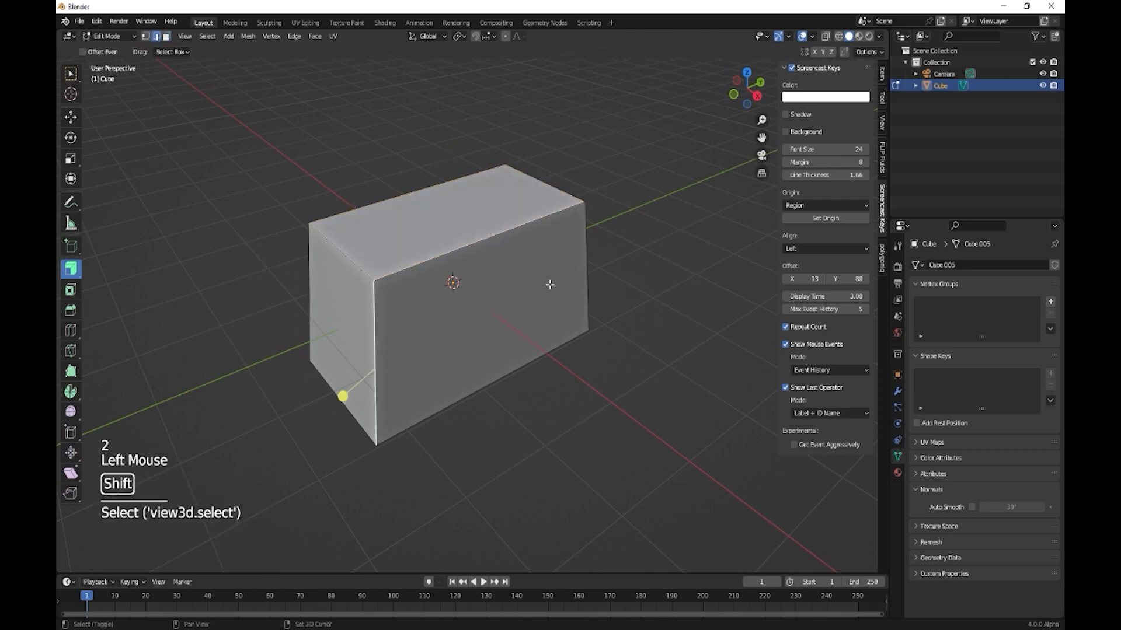
pyautogui.keyDown('shift'); pyautogui.click(576, 268); pyautogui.keyUp('shift')
pyautogui.moveTo(333, 344); pyautogui.dragTo(470, 333, button='middle')
pyautogui.keyDown('shift'); pyautogui.click(372, 284); pyautogui.keyUp('shift')
pyautogui.keyDown('shift'); pyautogui.click(455, 225); pyautogui.keyUp('shift')
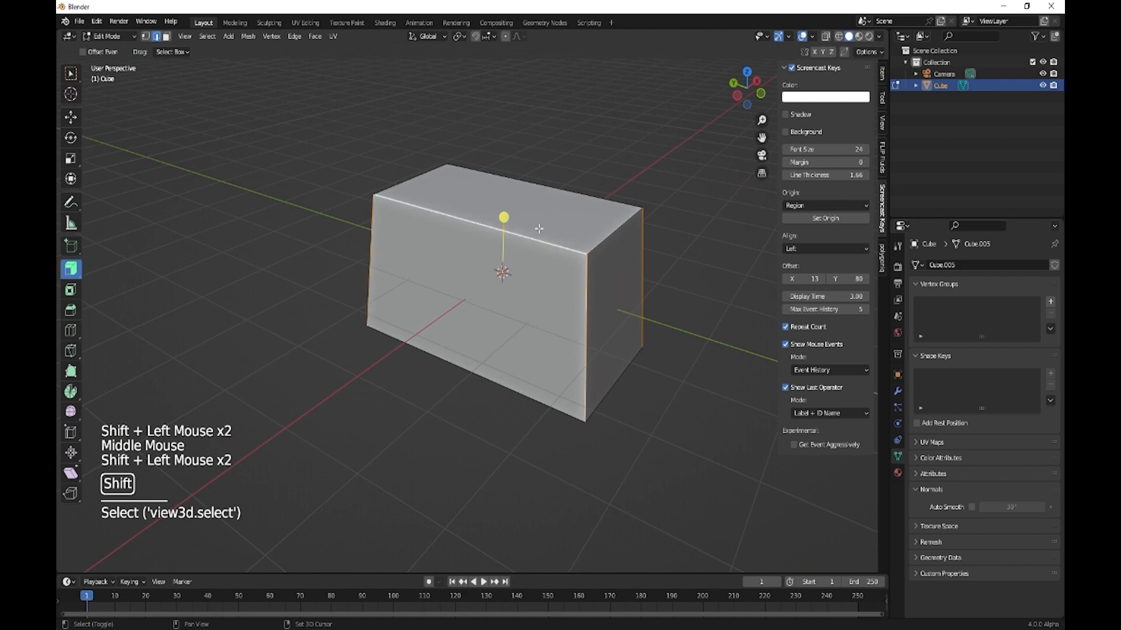
pyautogui.keyDown('shift'); pyautogui.click(597, 239); pyautogui.keyUp('shift')
pyautogui.keyDown('shift'); pyautogui.click(490, 174); pyautogui.keyUp('shift')
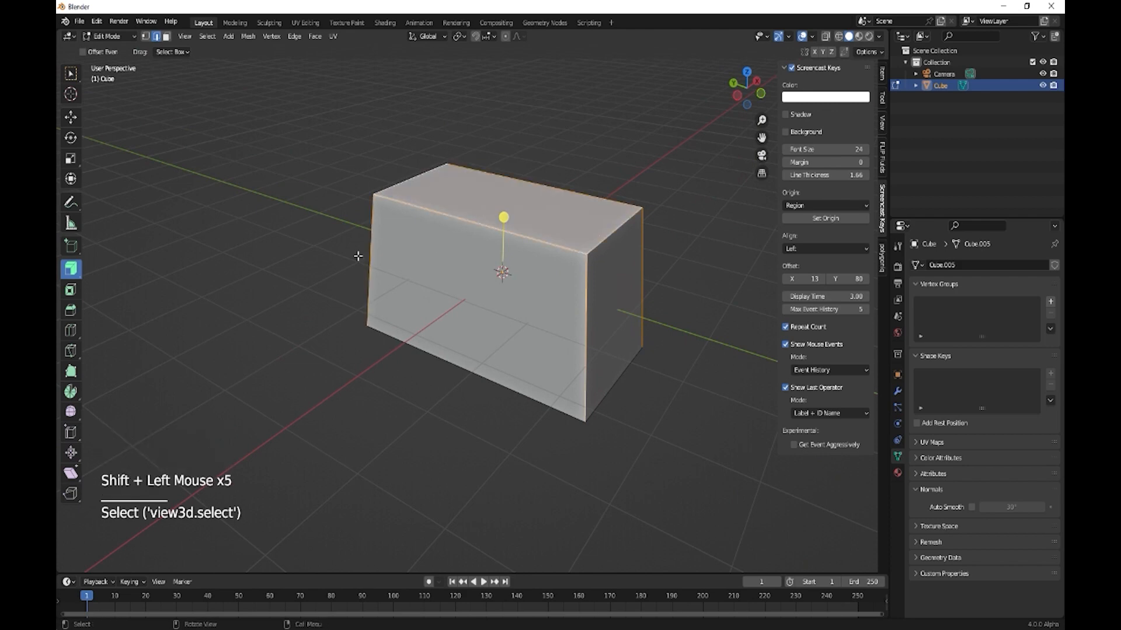
pyautogui.hotkey('ctrl', 'b')
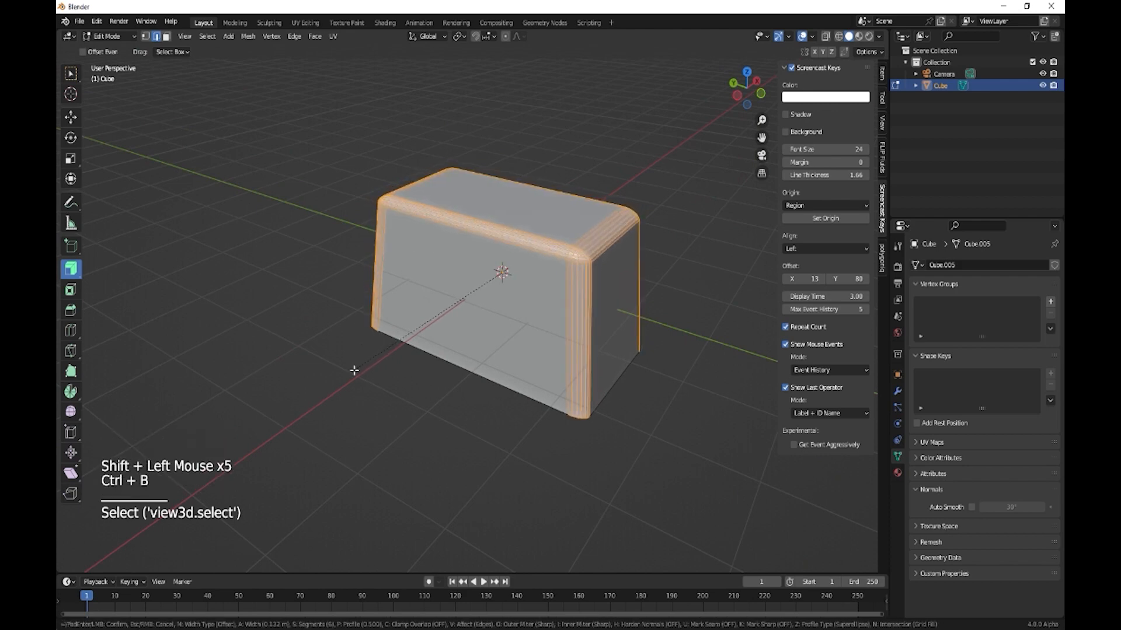
pyautogui.click(353, 370)
pyautogui.hotkey('ctrl', 'z')
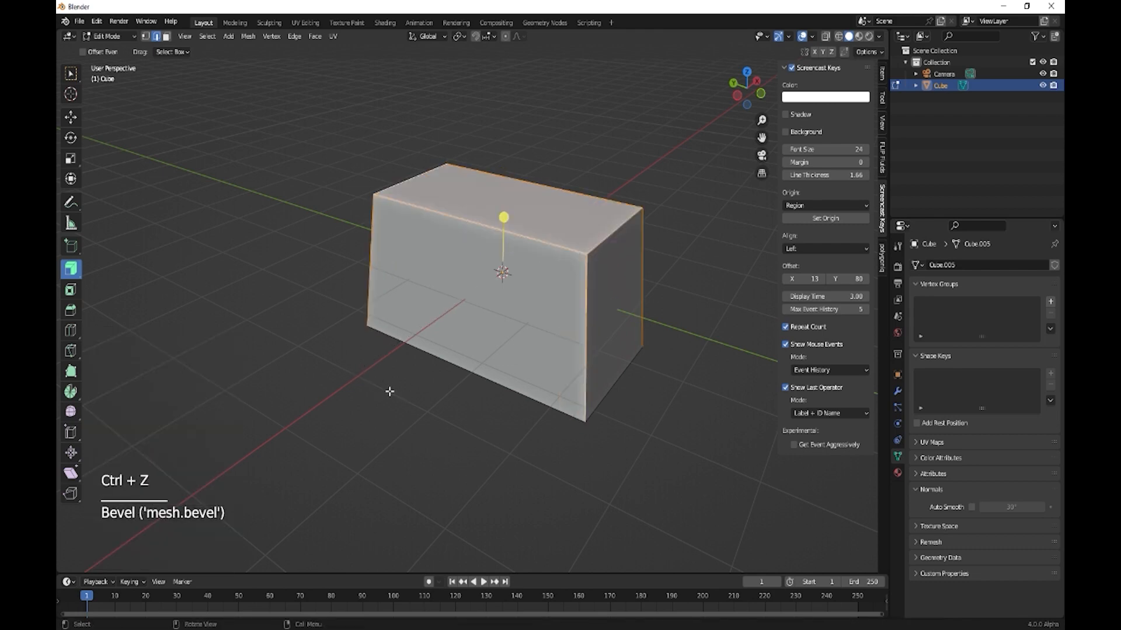
# Step: Apply the box's location, rotation and scale in Object Mode
pyautogui.press('Tab')
pyautogui.hotkey('ctrl', 'a')
pyautogui.click(390, 393)
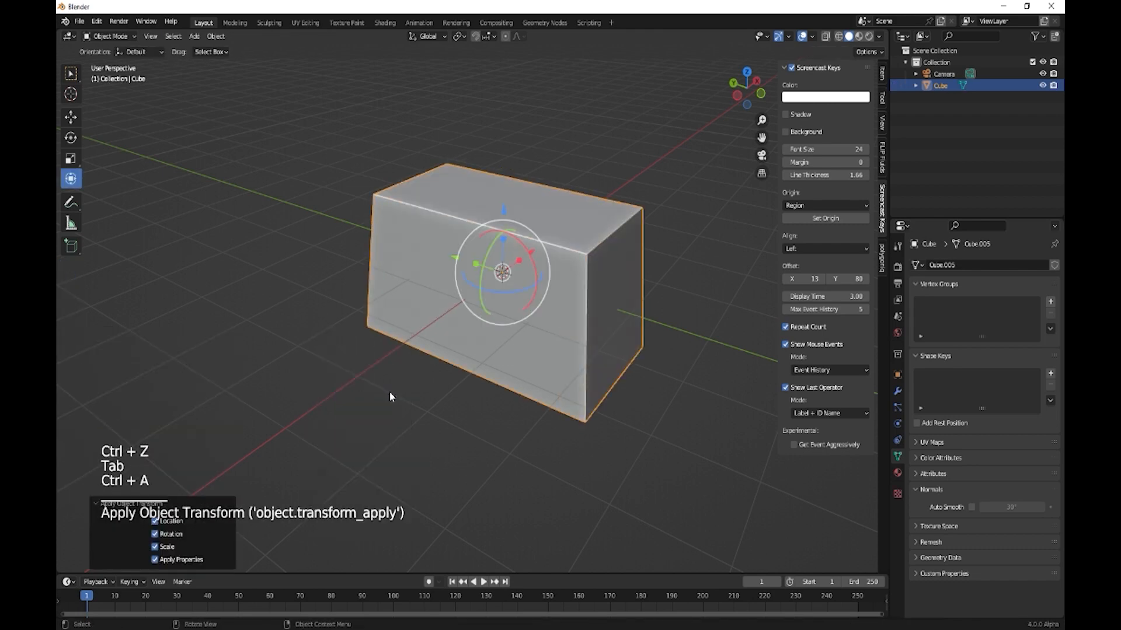
# Step: Bevel the selected upright and top edges of the box about 0.246 m wide with 6 segments
pyautogui.press('Tab')
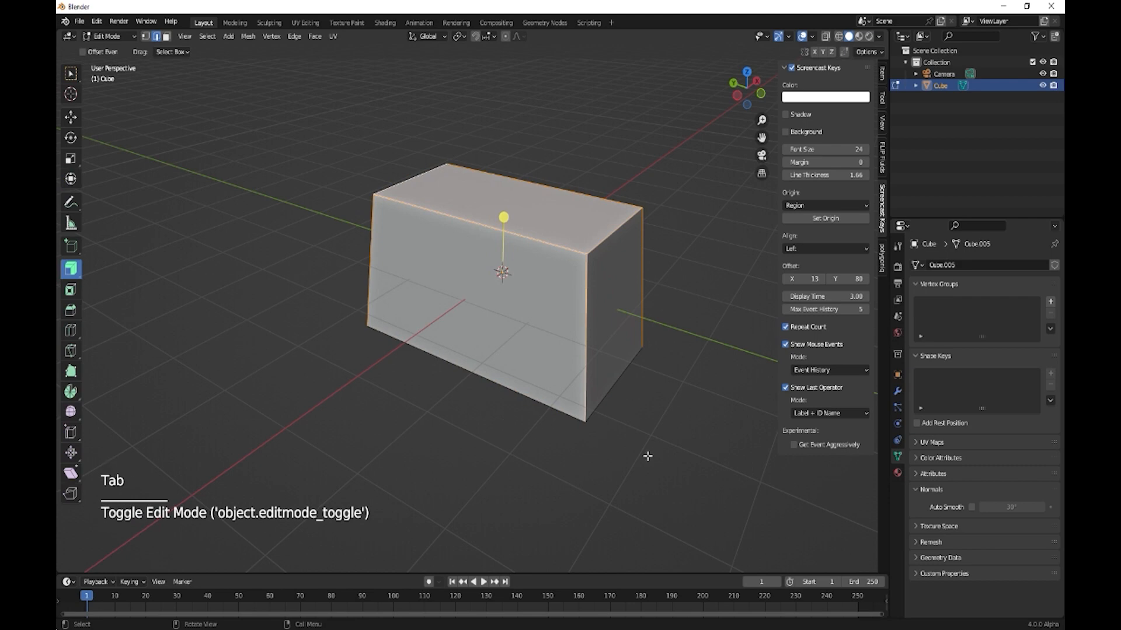
pyautogui.hotkey('ctrl', 'b')
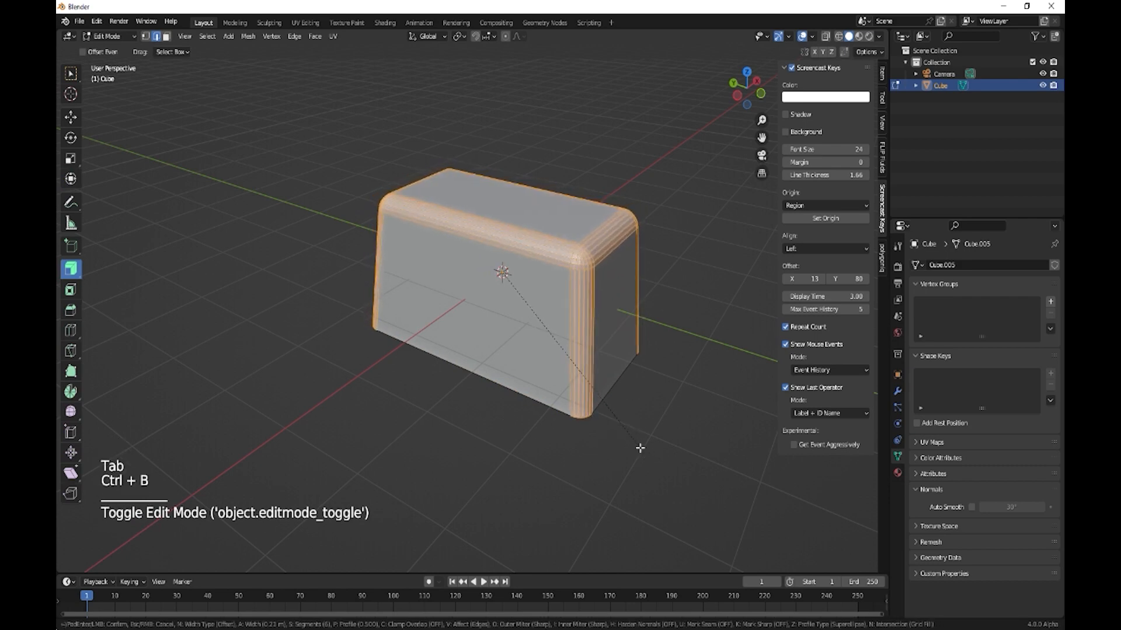
pyautogui.click(640, 448)
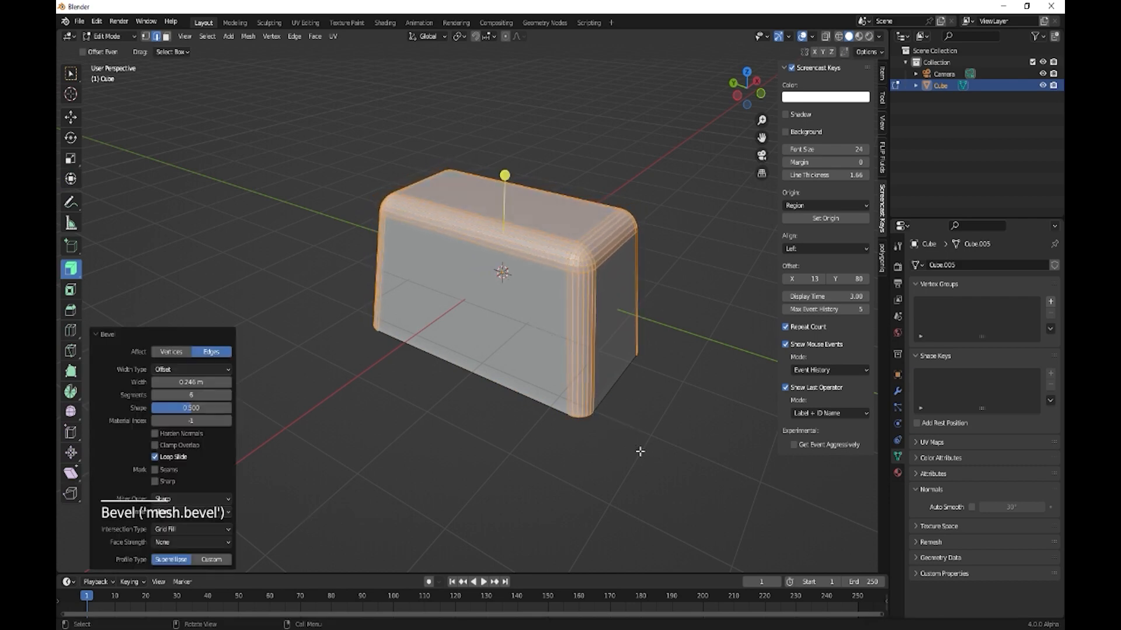
# Step: Add one horizontal loop cut around the body and slide it down near the base, with a factor of about 0.69
pyautogui.moveTo(697, 381); pyautogui.dragTo(549, 388, button='middle')
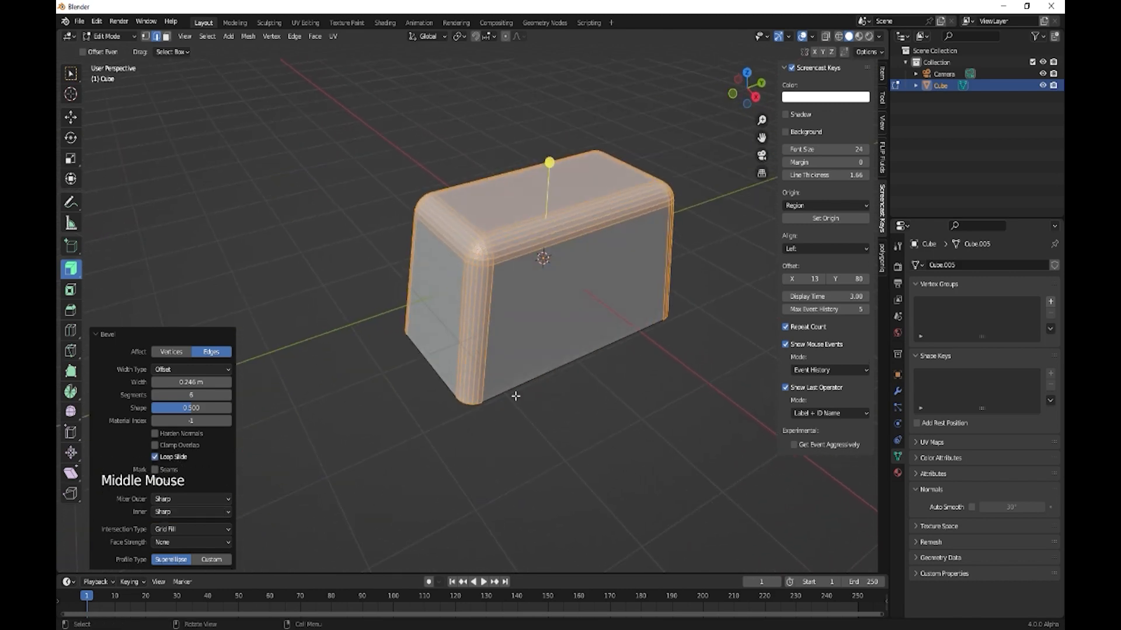
pyautogui.moveTo(496, 364); pyautogui.dragTo(520, 371, button='middle')
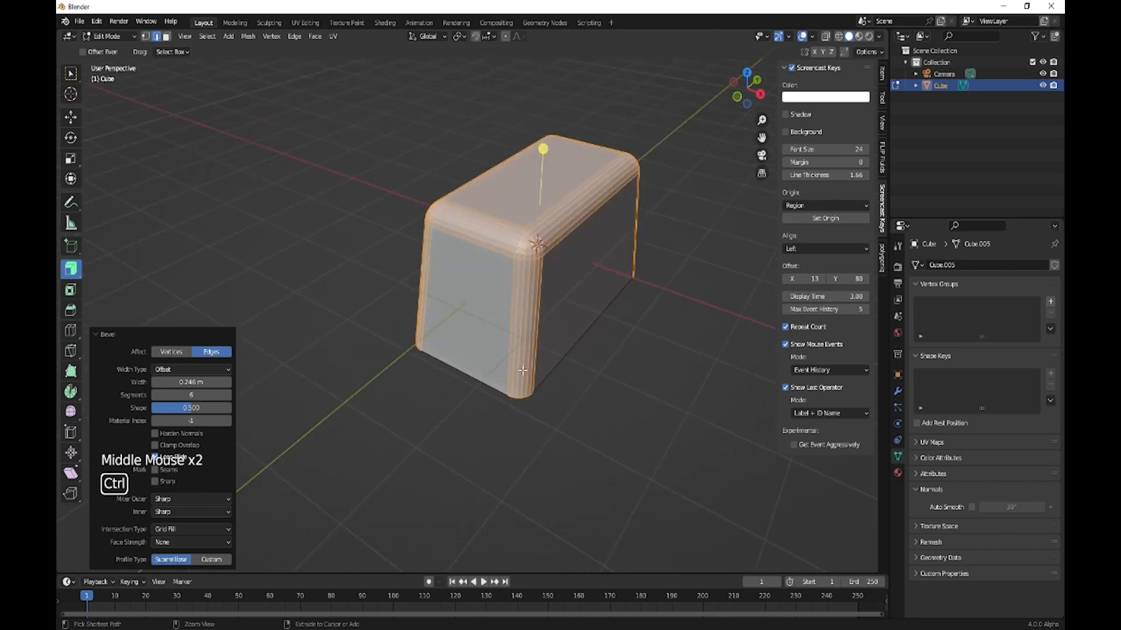
pyautogui.hotkey('ctrl', 'r')
pyautogui.click(520, 371)
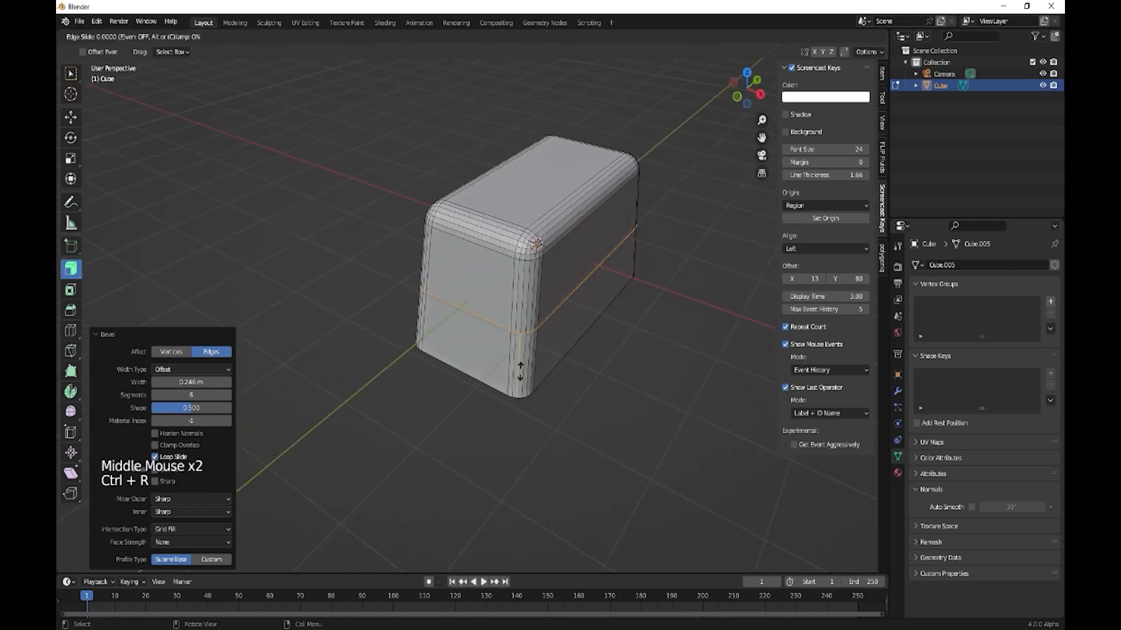
pyautogui.click(514, 418)
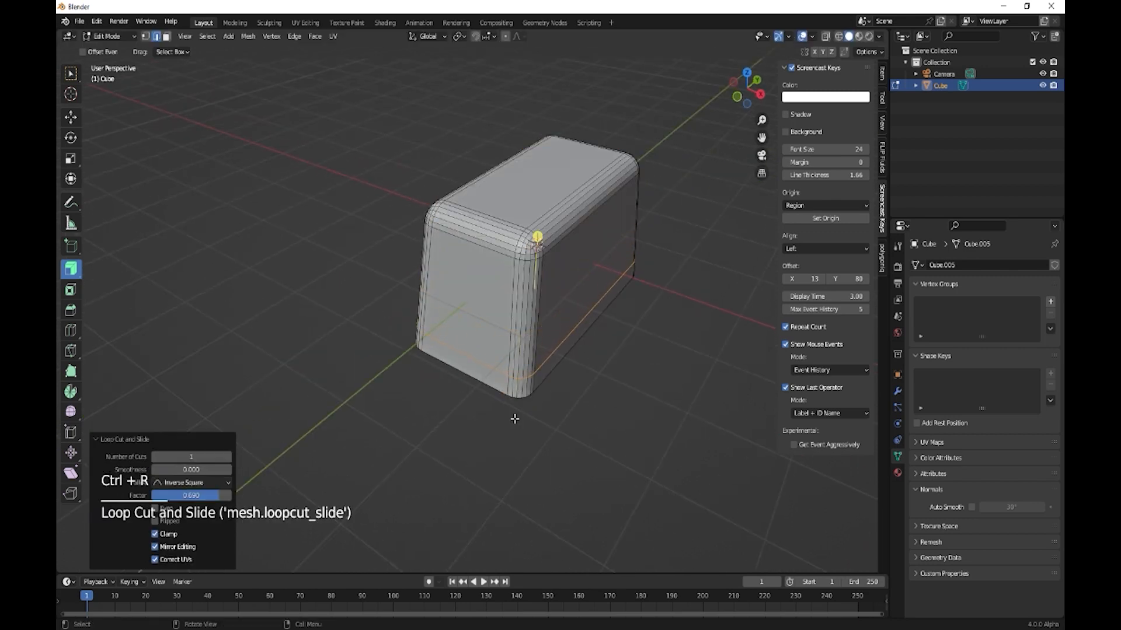
# Step: Extrude the face loop around the bottom of the body slightly outward along its normals to form a base rim
pyautogui.press('3')
pyautogui.keyDown('alt'); pyautogui.click(531, 388); pyautogui.keyUp('alt')
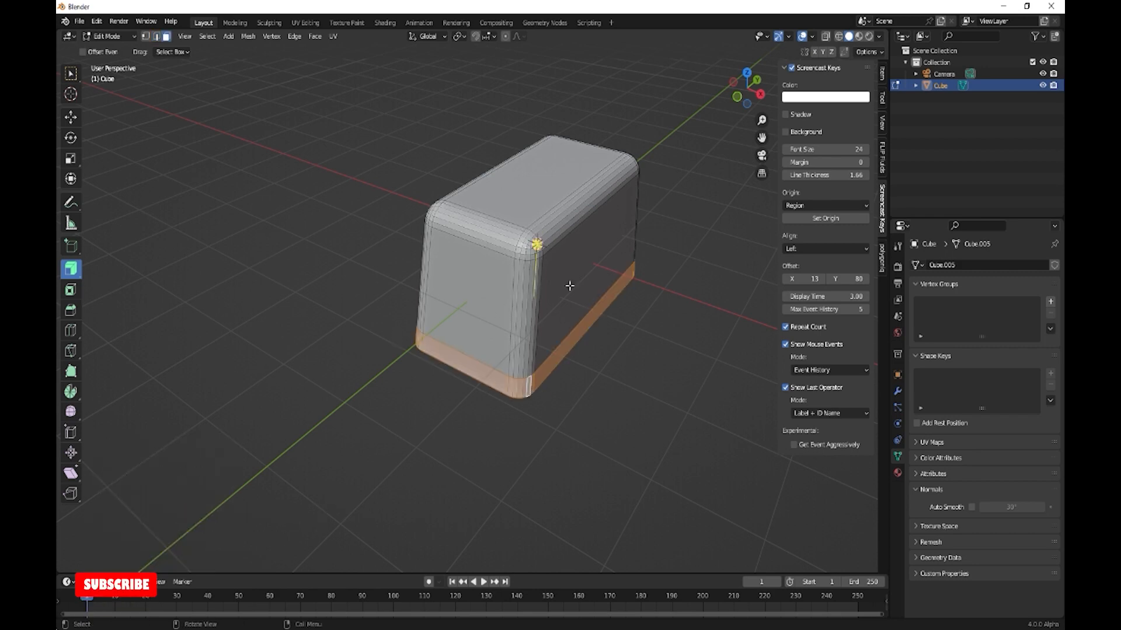
pyautogui.click(71, 270)
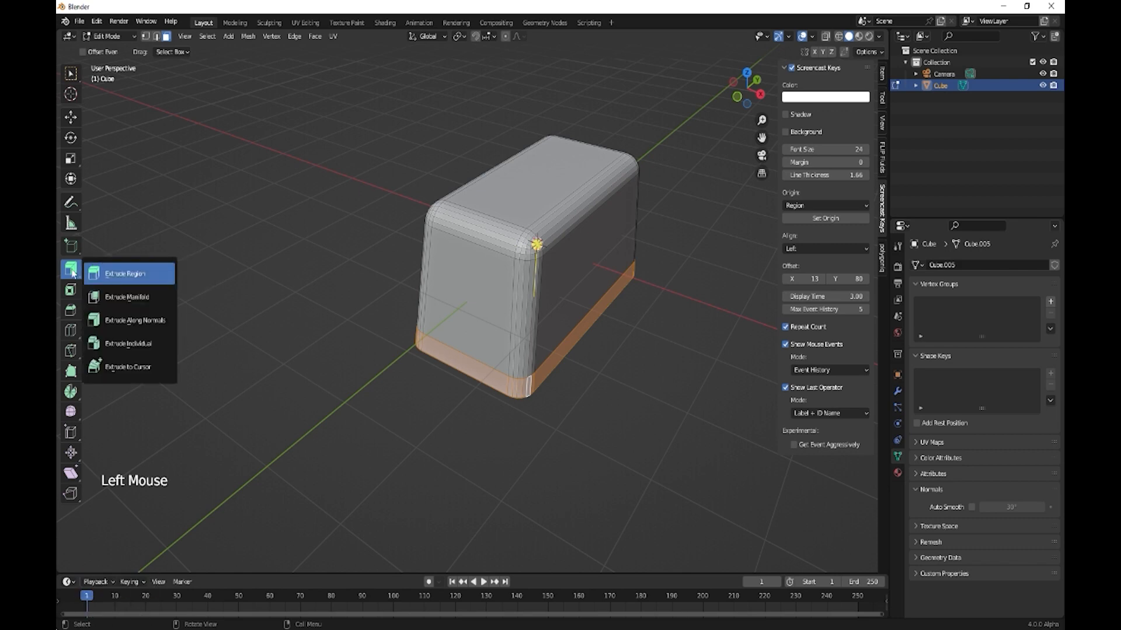
pyautogui.click(147, 320)
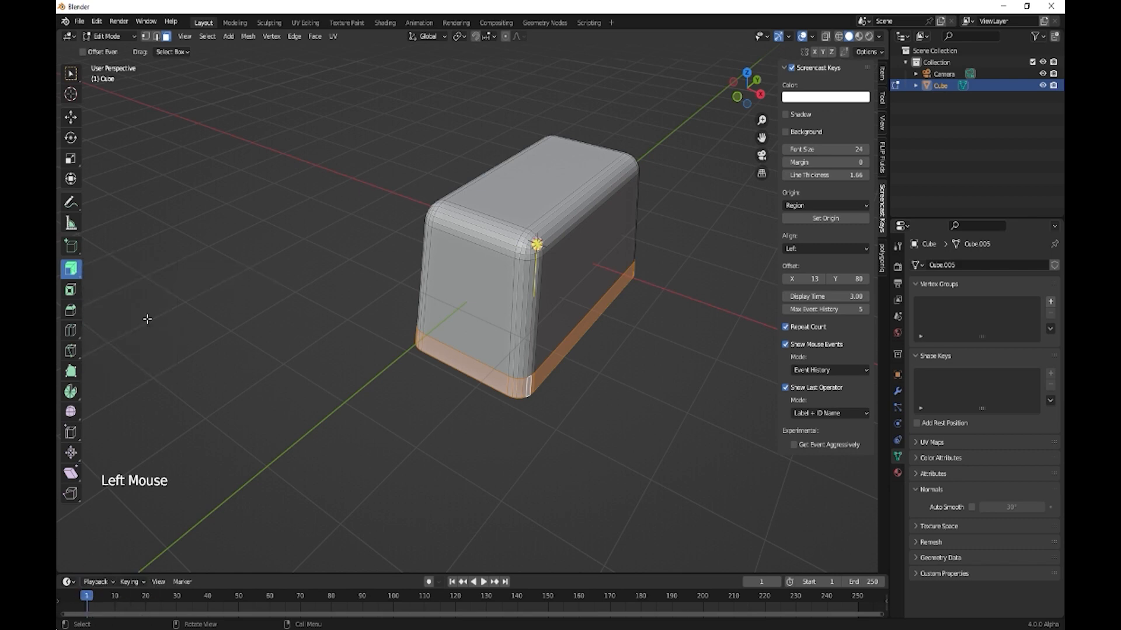
pyautogui.scroll(3, 623, 358)
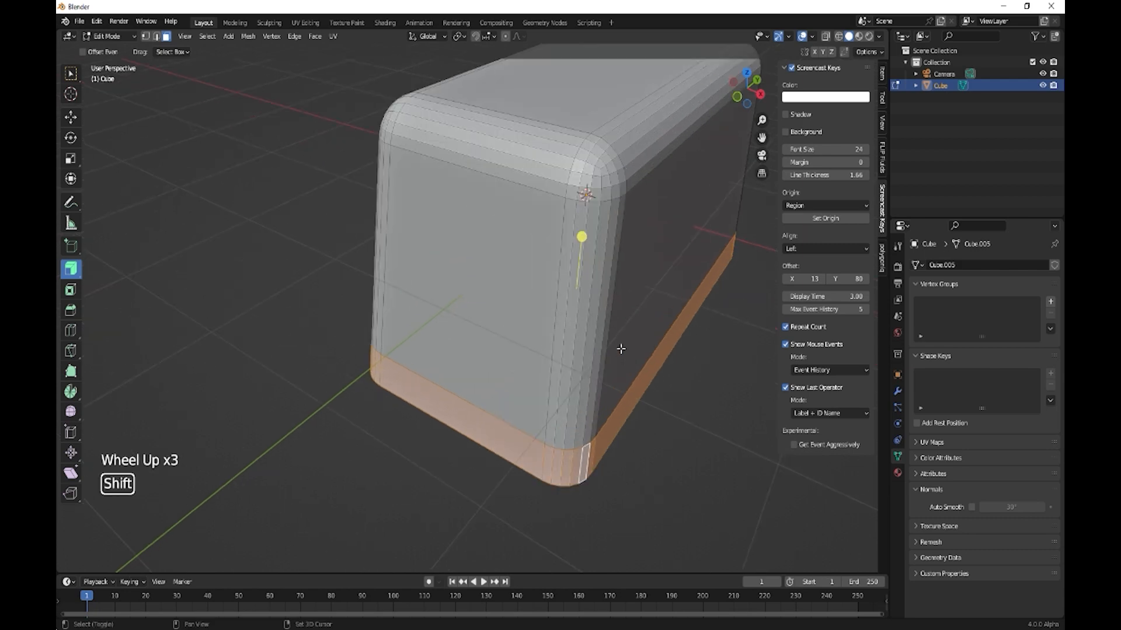
pyautogui.keyDown('shift'); pyautogui.moveTo(615, 348); pyautogui.dragTo(478, 316, button='middle'); pyautogui.keyUp('shift')
pyautogui.click(460, 240)
pyautogui.moveTo(460, 239); pyautogui.dragTo(460, 236)
pyautogui.press('Tab')
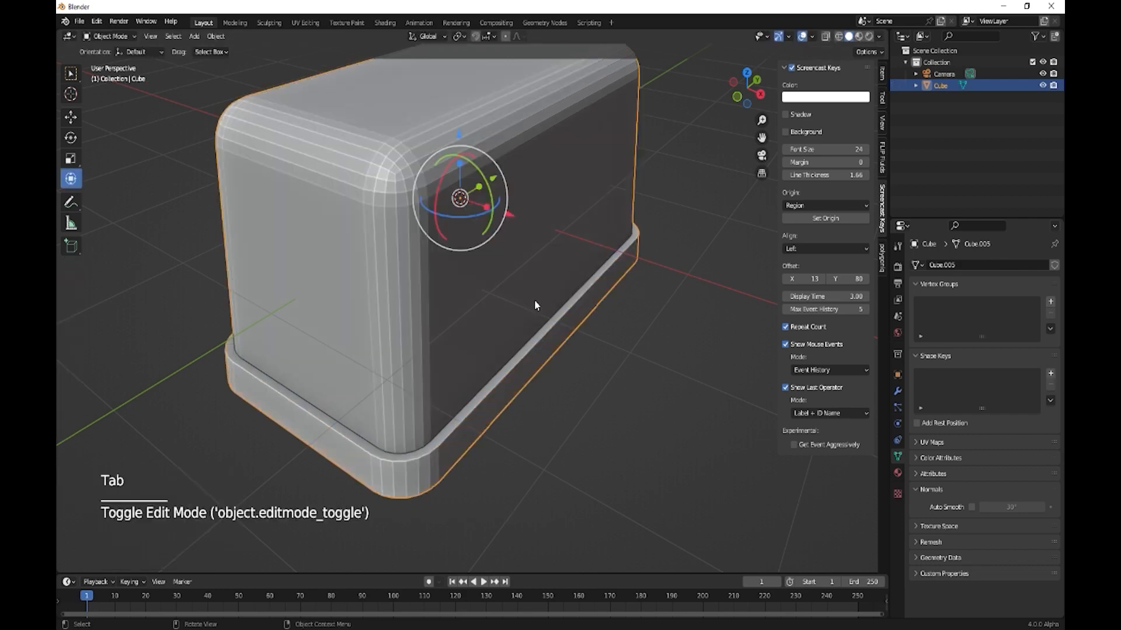
# Step: Bevel the upper outer edge loop of the base rim about 0.0285 m wide with 6 segments
pyautogui.press('Tab')
pyautogui.keyDown('alt'); pyautogui.click(490, 392); pyautogui.keyUp('alt')
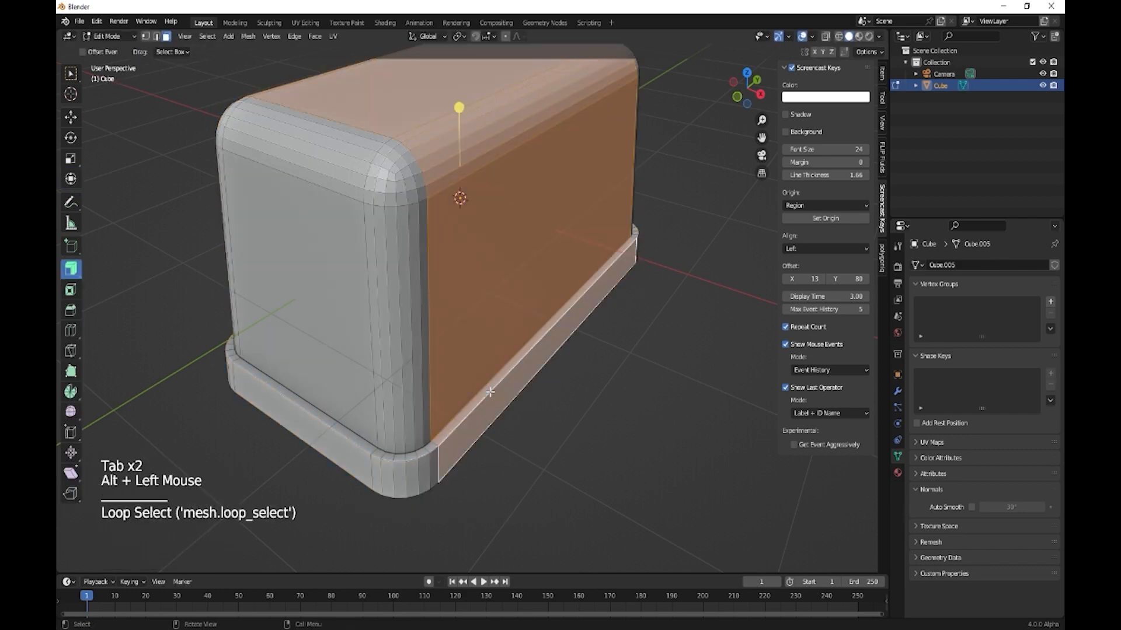
pyautogui.press('2')
pyautogui.keyDown('alt'); pyautogui.click(490, 392); pyautogui.keyUp('alt')
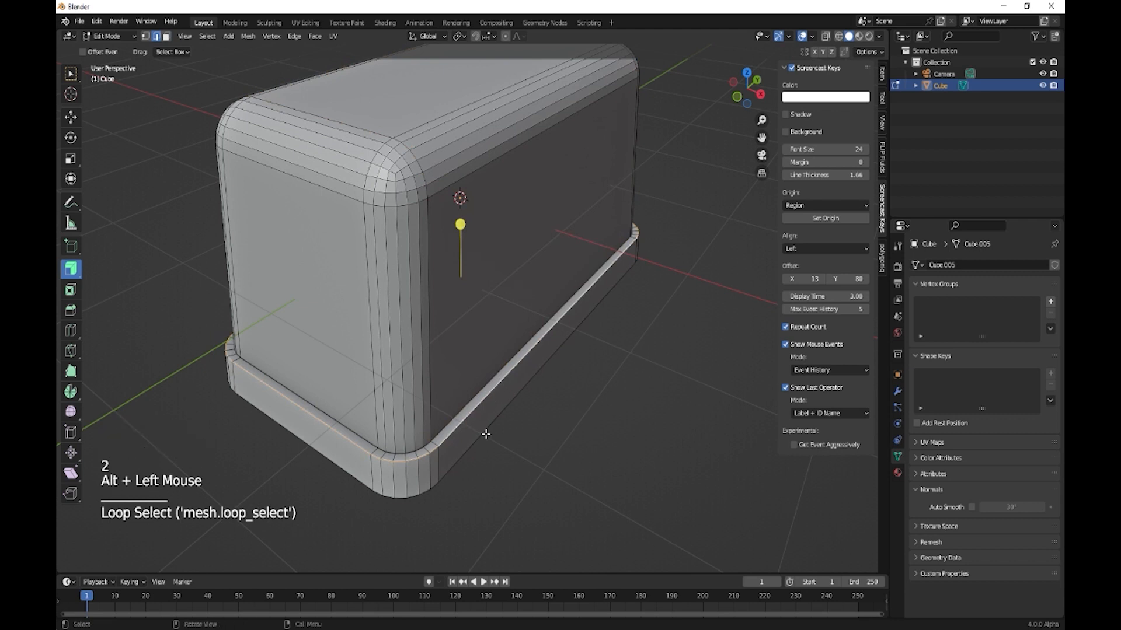
pyautogui.press('ctrl')
pyautogui.hotkey('ctrl', 'b')
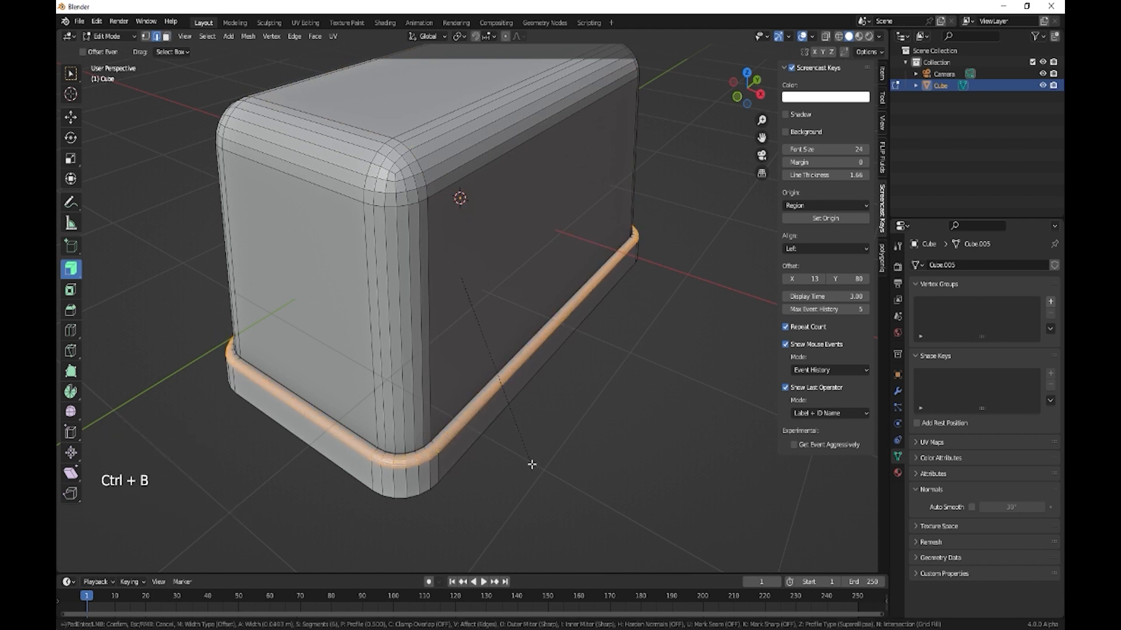
pyautogui.click(531, 462)
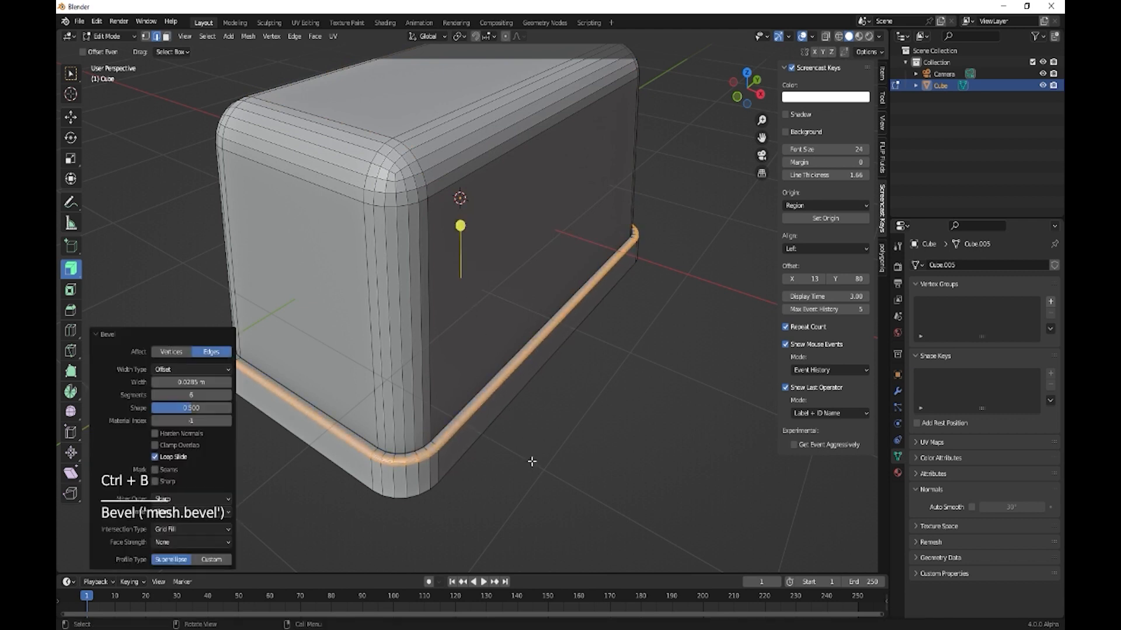
# Step: Shade the body smooth and enable Auto Smooth at 30°
pyautogui.press('Tab')
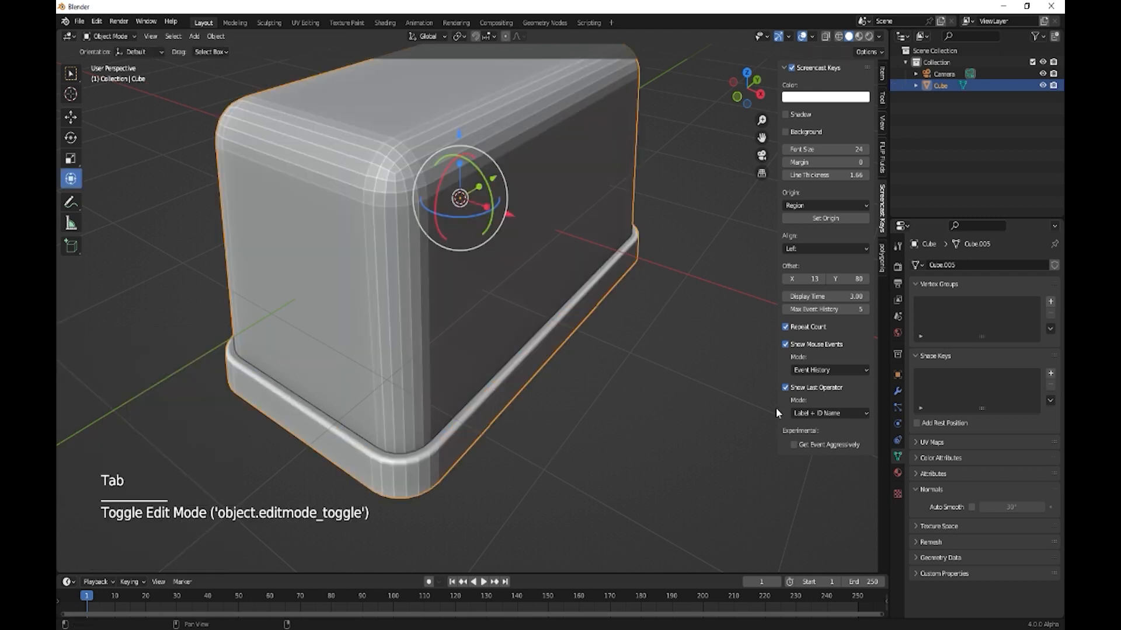
pyautogui.rightClick(390, 322)
pyautogui.click(391, 321)
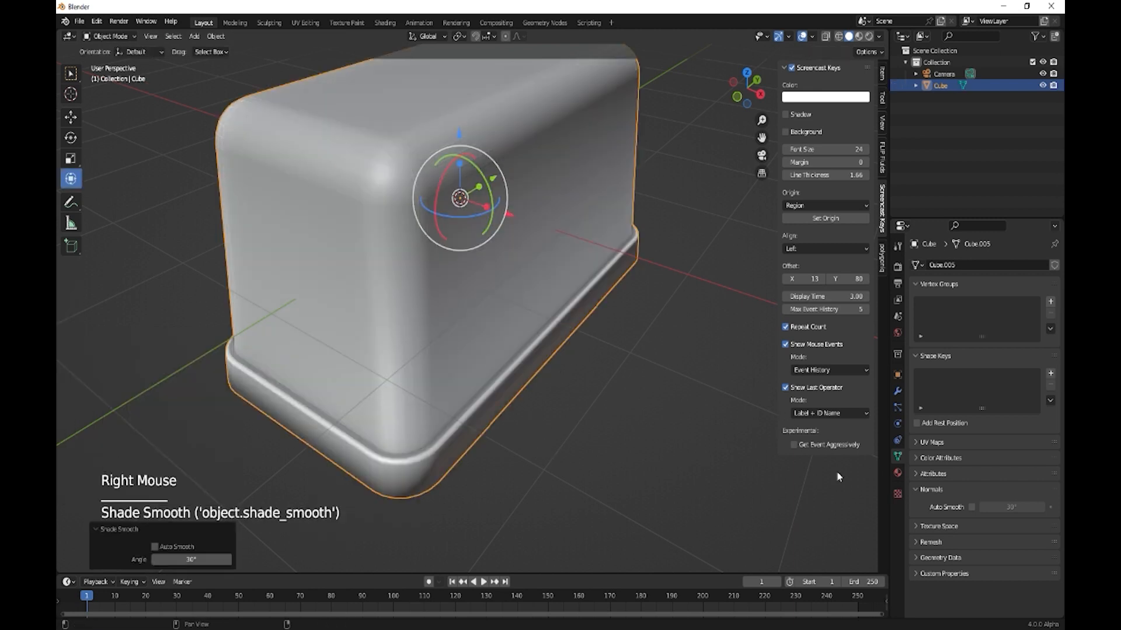
pyautogui.click(972, 507)
# Step: Add a cube, narrow it along X into a thin lengthwise slab, and move it about -0.354 m along X
pyautogui.scroll(-2, 578, 396)
pyautogui.keyDown('shift'); pyautogui.moveTo(560, 375); pyautogui.dragTo(574, 453, button='middle'); pyautogui.keyUp('shift')
pyautogui.hotkey('shift', 'a')
pyautogui.moveTo(458, 331)
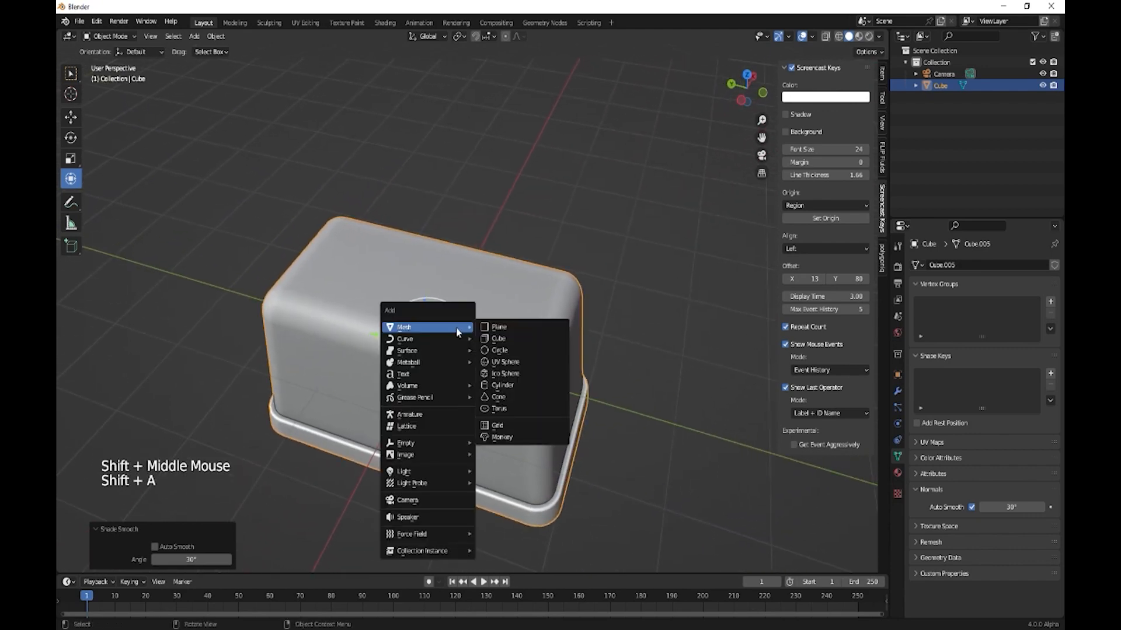
pyautogui.click(508, 338)
pyautogui.moveTo(512, 337); pyautogui.dragTo(442, 304, button='middle')
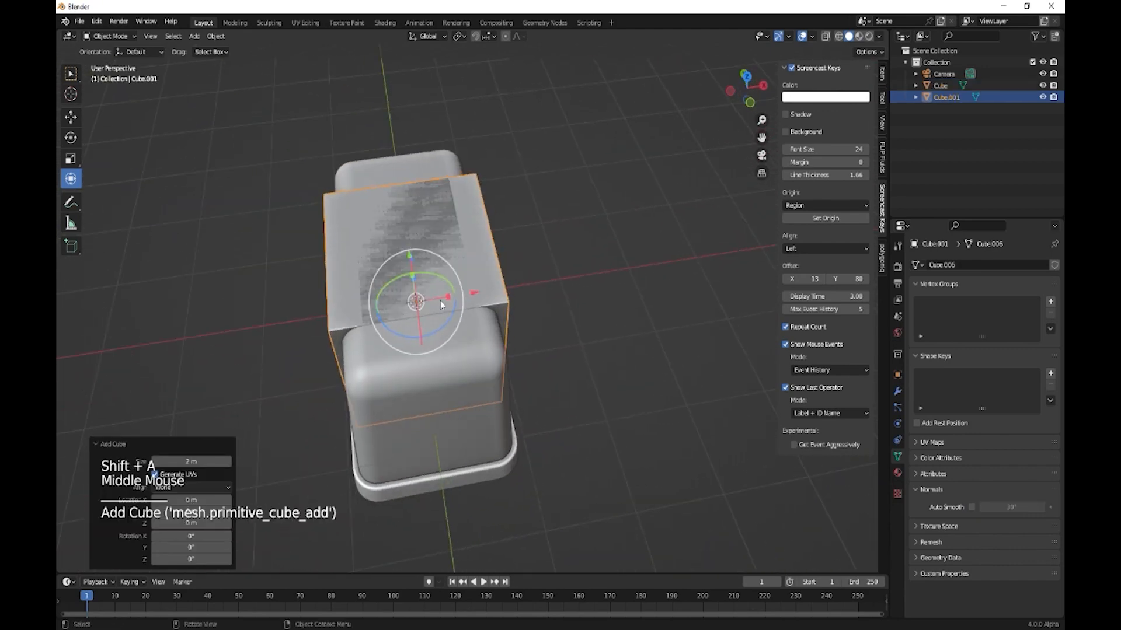
pyautogui.moveTo(447, 297)
pyautogui.mouseDown()
pyautogui.moveTo(419, 300)
pyautogui.moveTo(466, 299)
pyautogui.moveTo(456, 307)
pyautogui.mouseUp()
pyautogui.moveTo(454, 304)
pyautogui.mouseDown(button='middle')
pyautogui.moveTo(467, 349)
pyautogui.moveTo(451, 302)
pyautogui.mouseUp(button='middle')
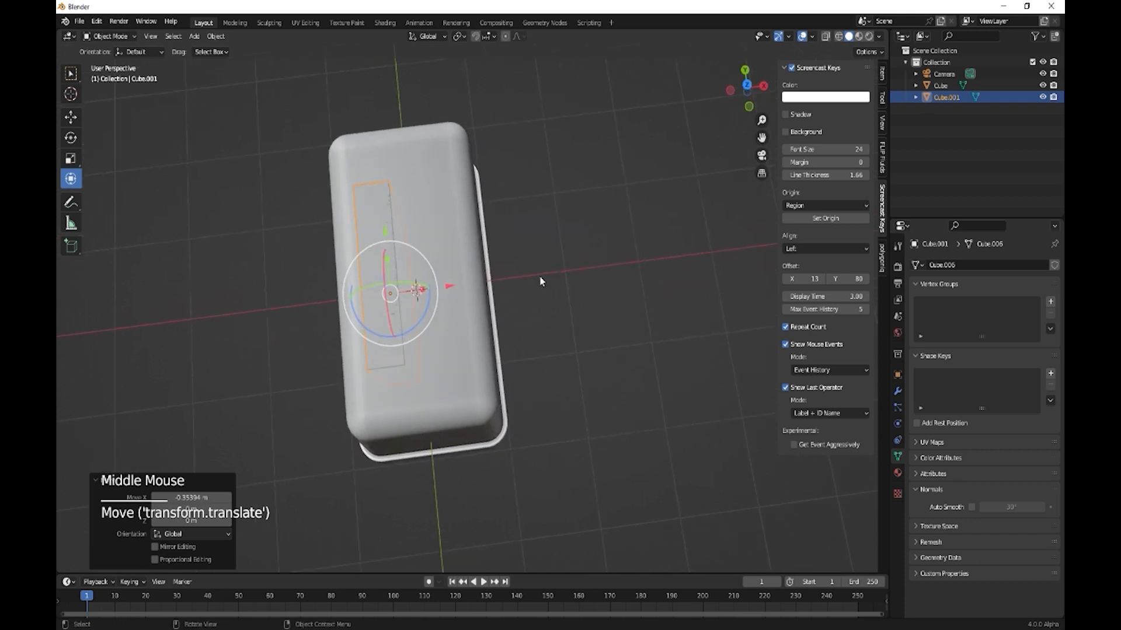
# Step: Duplicate the slab and move the copy about 0.603 m along X to the other half of the body
pyautogui.press('shift')
pyautogui.hotkey('shift', 'd')
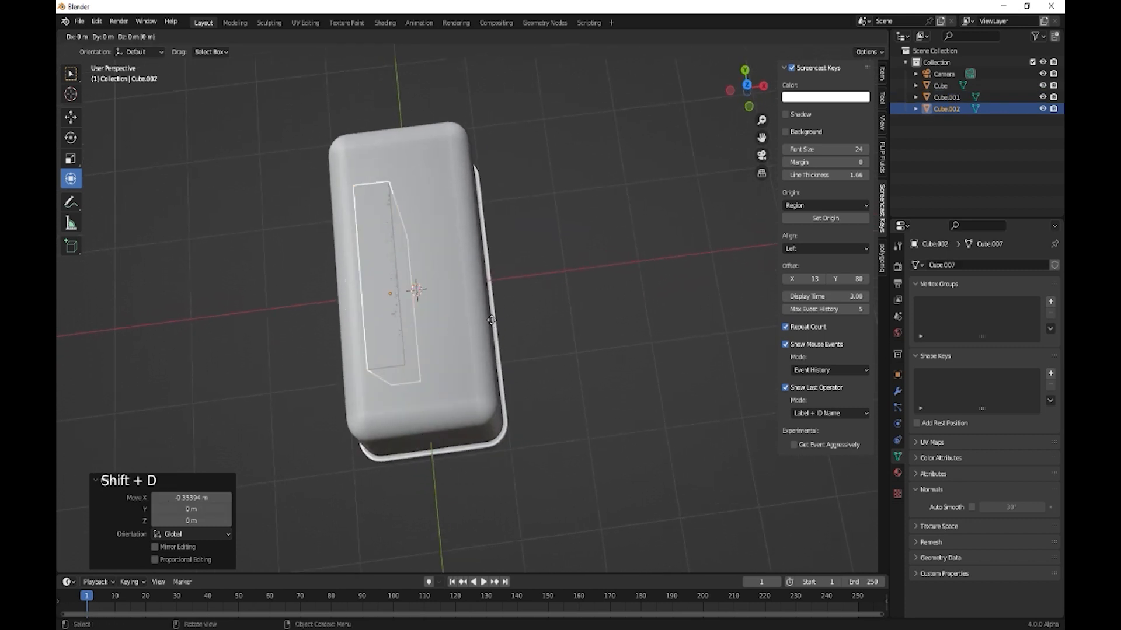
pyautogui.press('x')
pyautogui.click(535, 311)
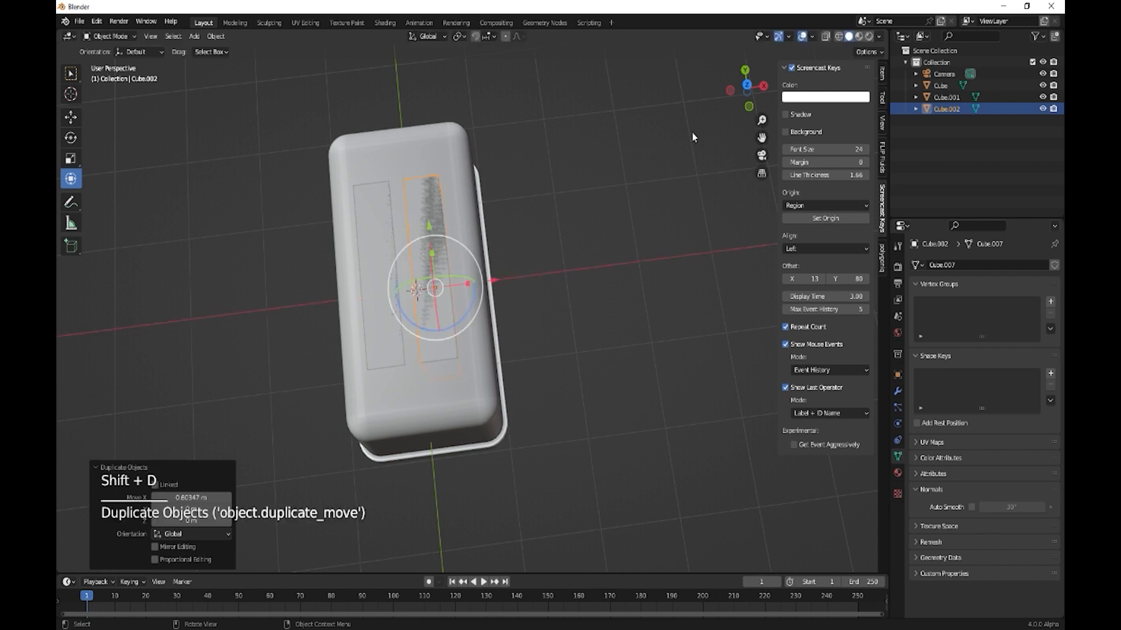
pyautogui.click(880, 37)
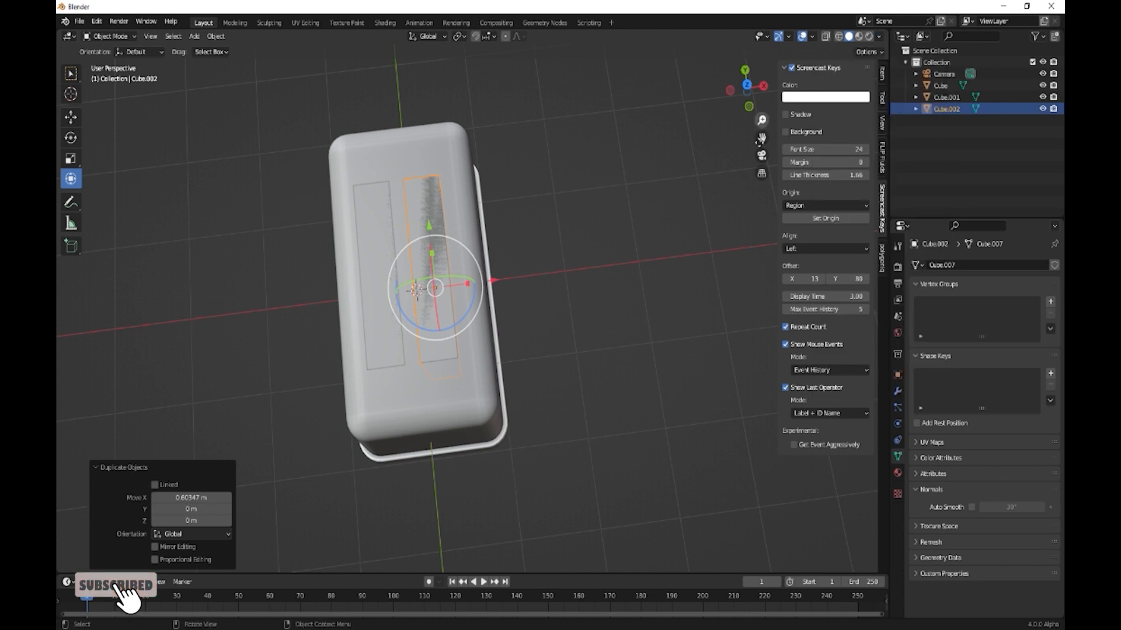
pyautogui.click(812, 38)
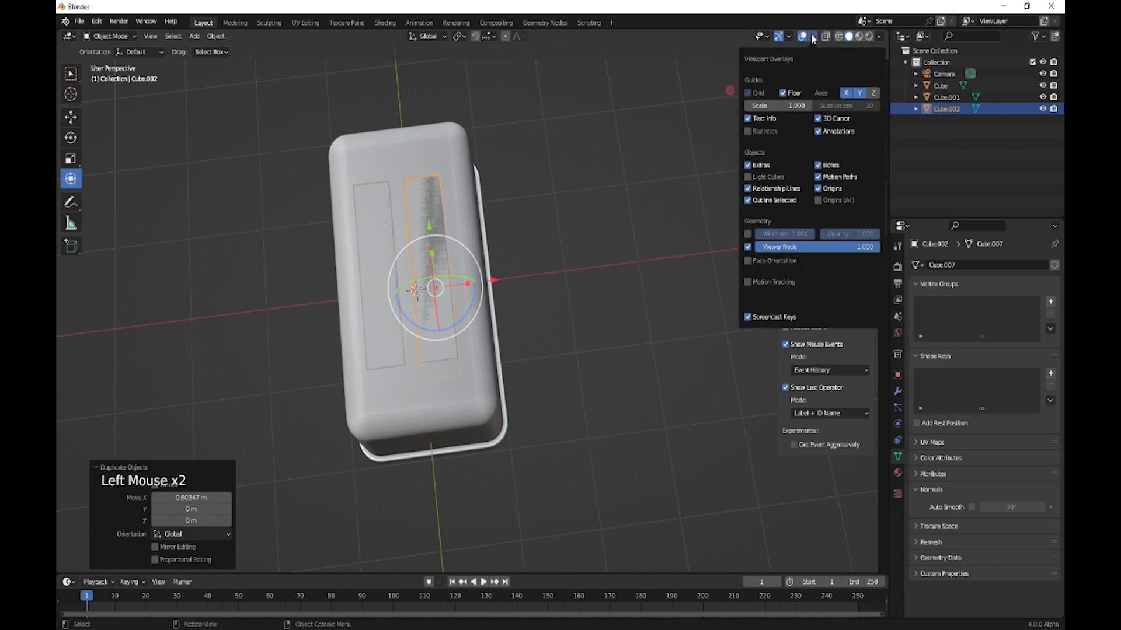
pyautogui.click(879, 36)
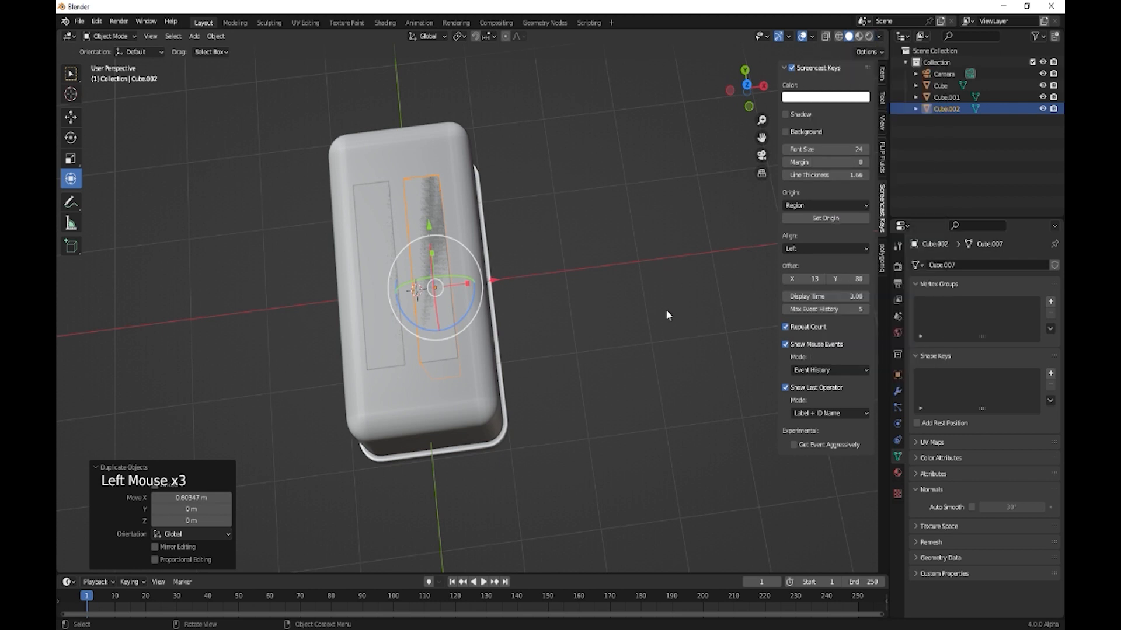
# Step: Select both slabs, raise them about 0.09 m along Z through the body's top, and nudge them slightly along X to centre them
pyautogui.moveTo(667, 314); pyautogui.dragTo(627, 274, button='middle')
pyautogui.keyDown('shift'); pyautogui.click(397, 215); pyautogui.keyUp('shift')
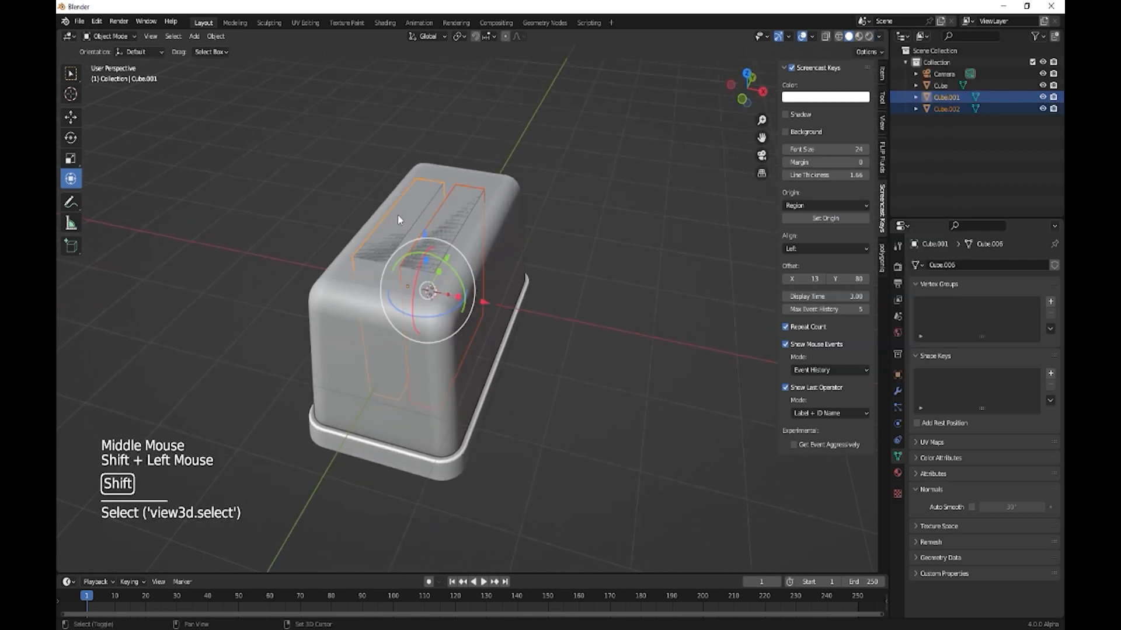
pyautogui.moveTo(429, 239); pyautogui.dragTo(432, 216)
pyautogui.keyDown('shift'); pyautogui.moveTo(549, 296); pyautogui.dragTo(564, 429, button='middle'); pyautogui.keyUp('shift')
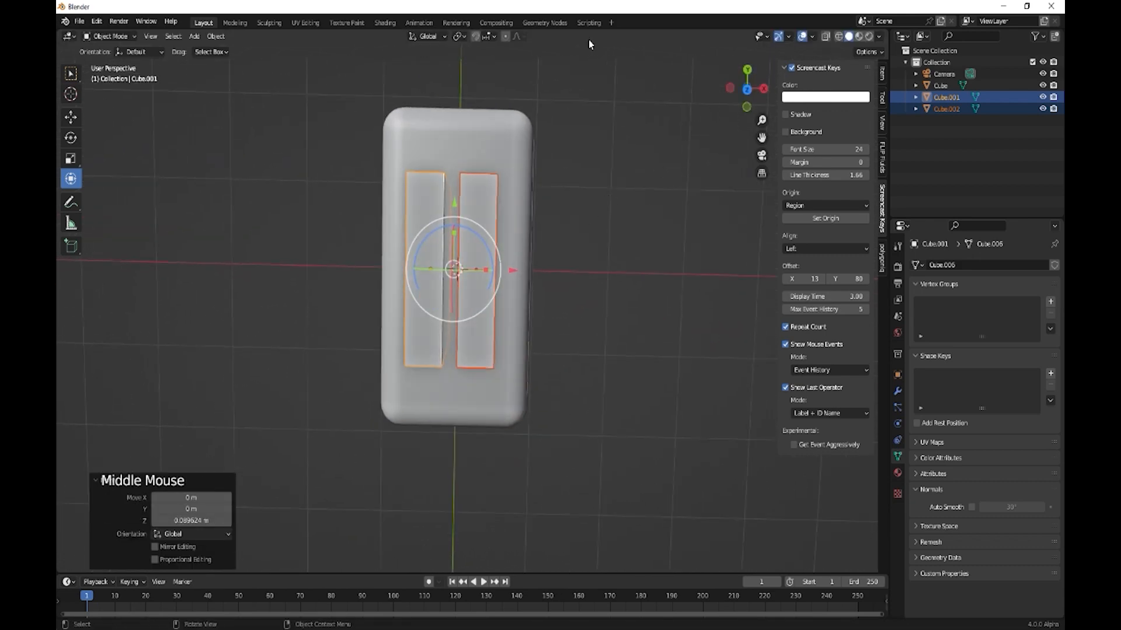
pyautogui.click(746, 89)
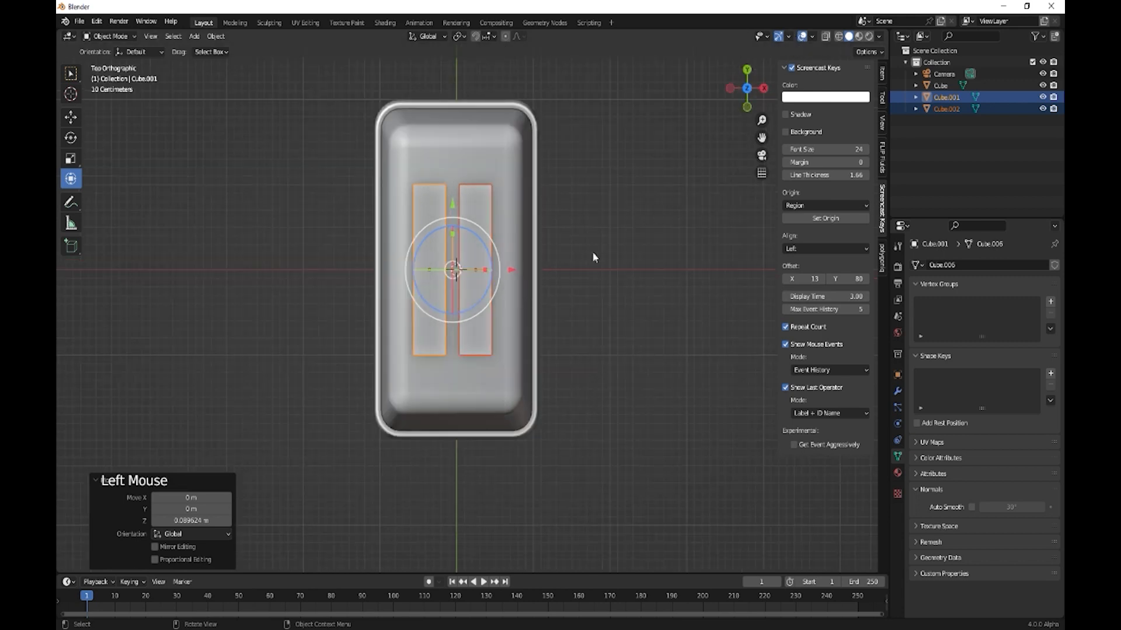
pyautogui.moveTo(510, 272); pyautogui.dragTo(513, 270)
# Step: Add a Boolean modifier set to Difference to the toaster body and duplicate that modifier
pyautogui.moveTo(570, 330); pyautogui.dragTo(491, 367, button='middle')
pyautogui.click(489, 366)
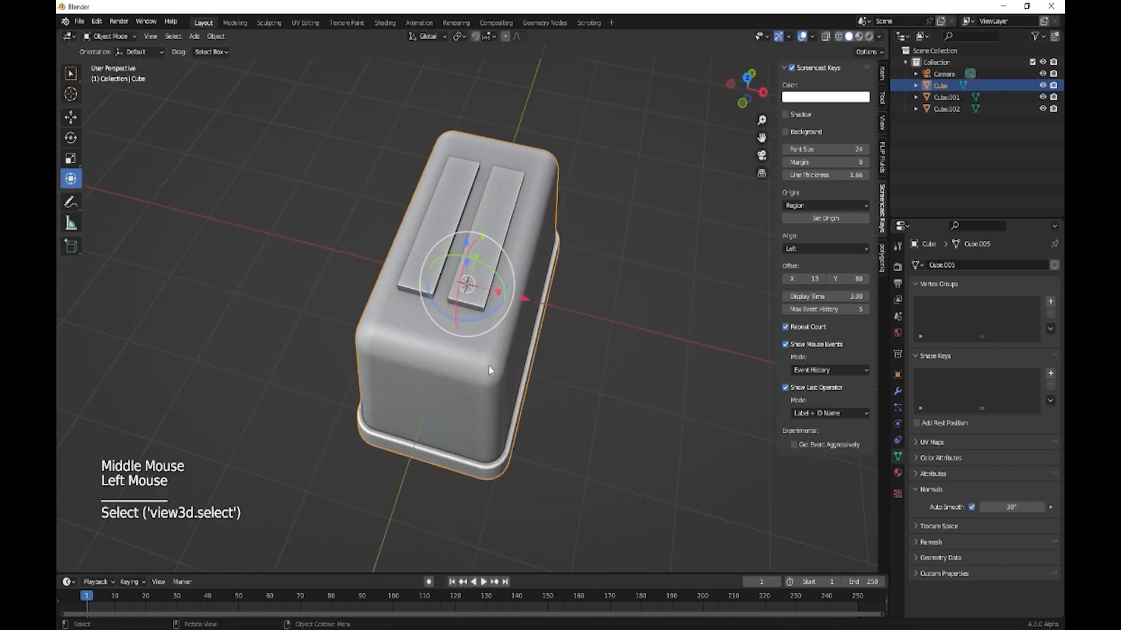
pyautogui.click(898, 391)
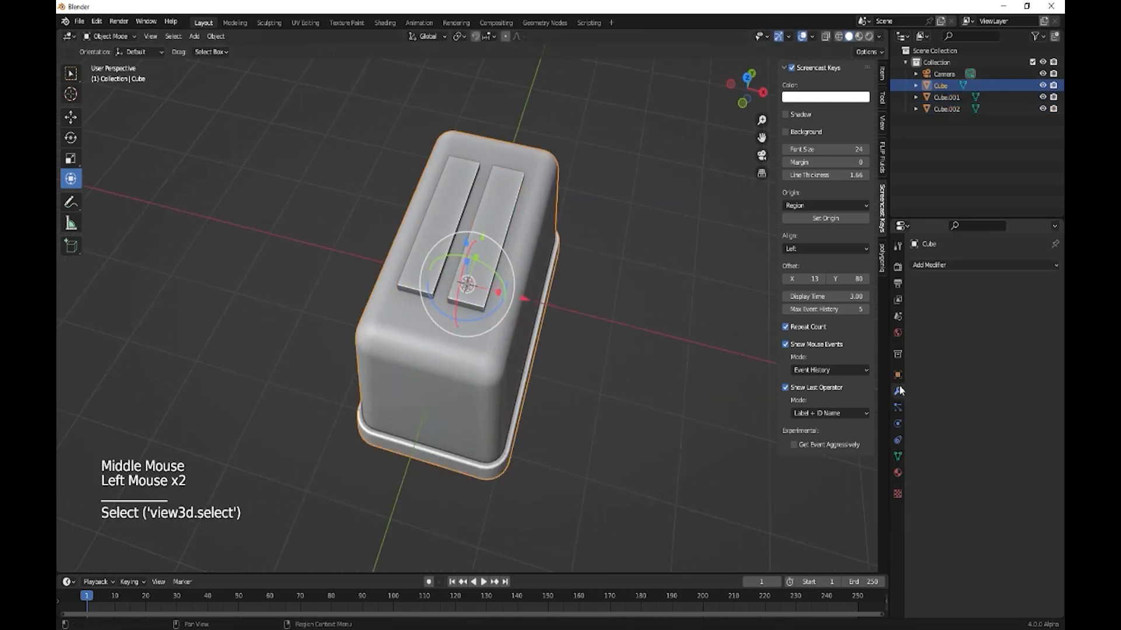
pyautogui.click(914, 266)
pyautogui.click(847, 333)
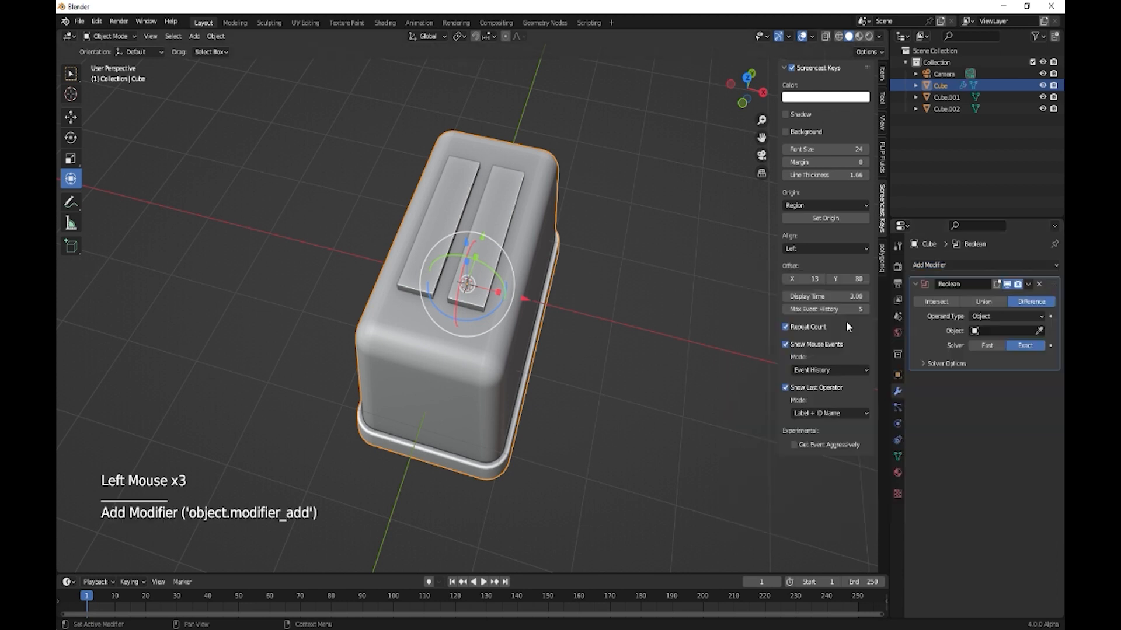
pyautogui.click(1028, 285)
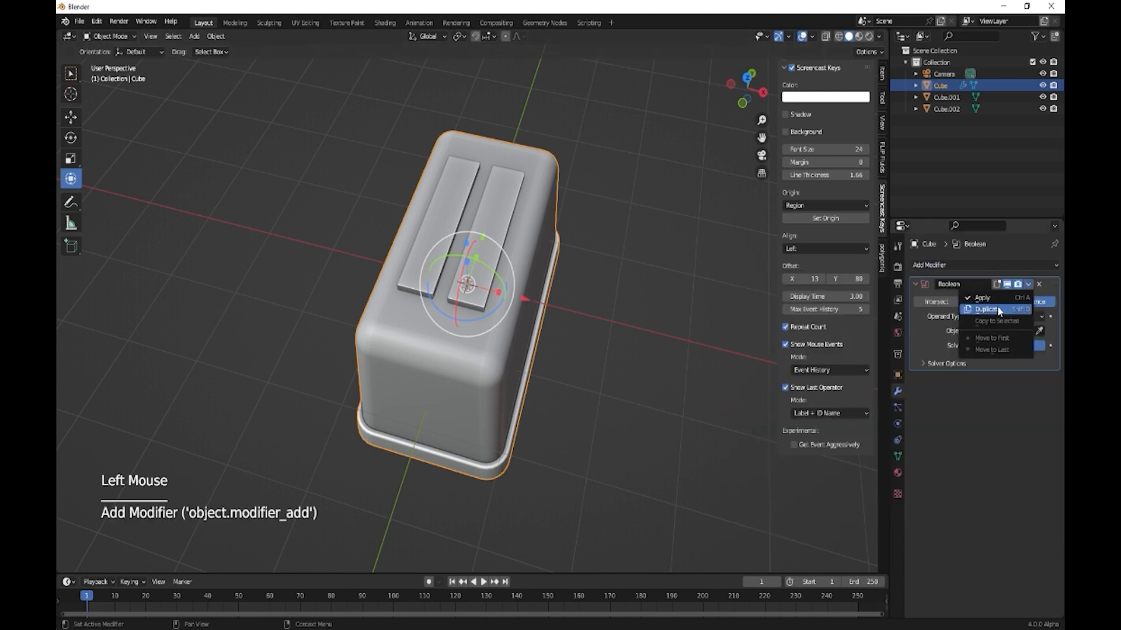
pyautogui.click(998, 310)
# Step: Assign Cube.002 to the first Boolean and Cube.001 to the second, and apply the second Boolean
pyautogui.click(1039, 331)
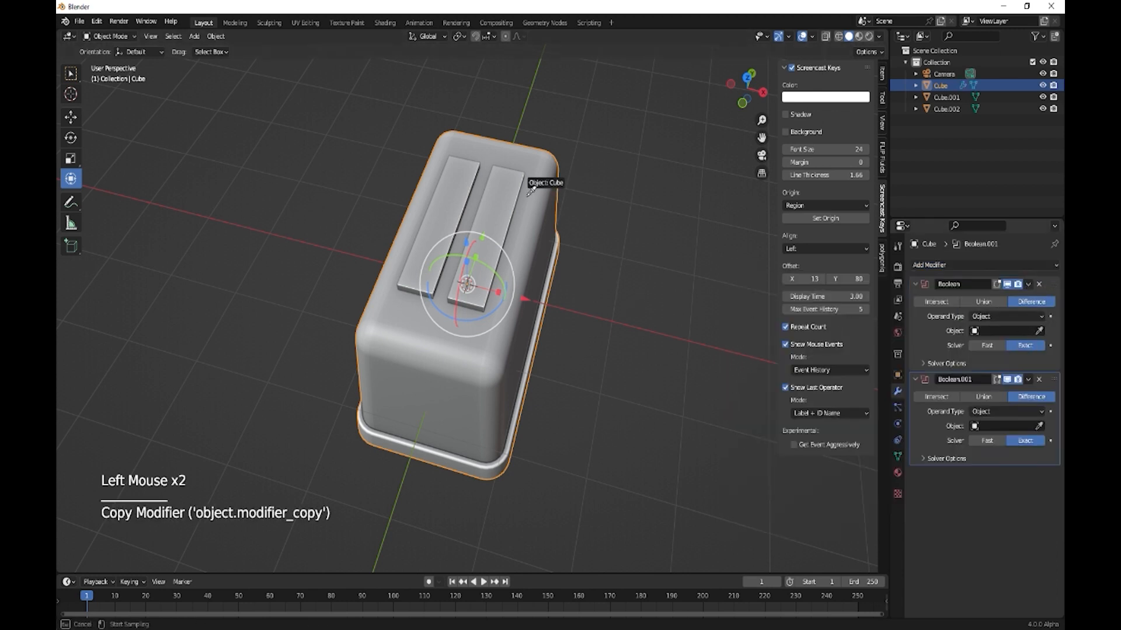
pyautogui.click(530, 191)
pyautogui.click(1039, 426)
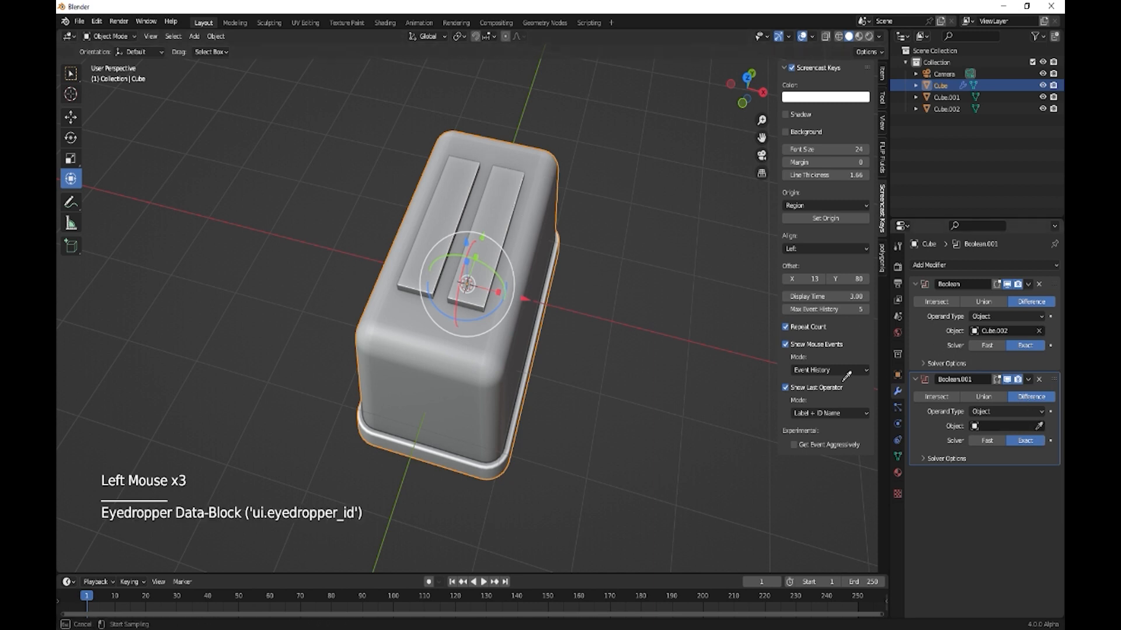
pyautogui.click(454, 187)
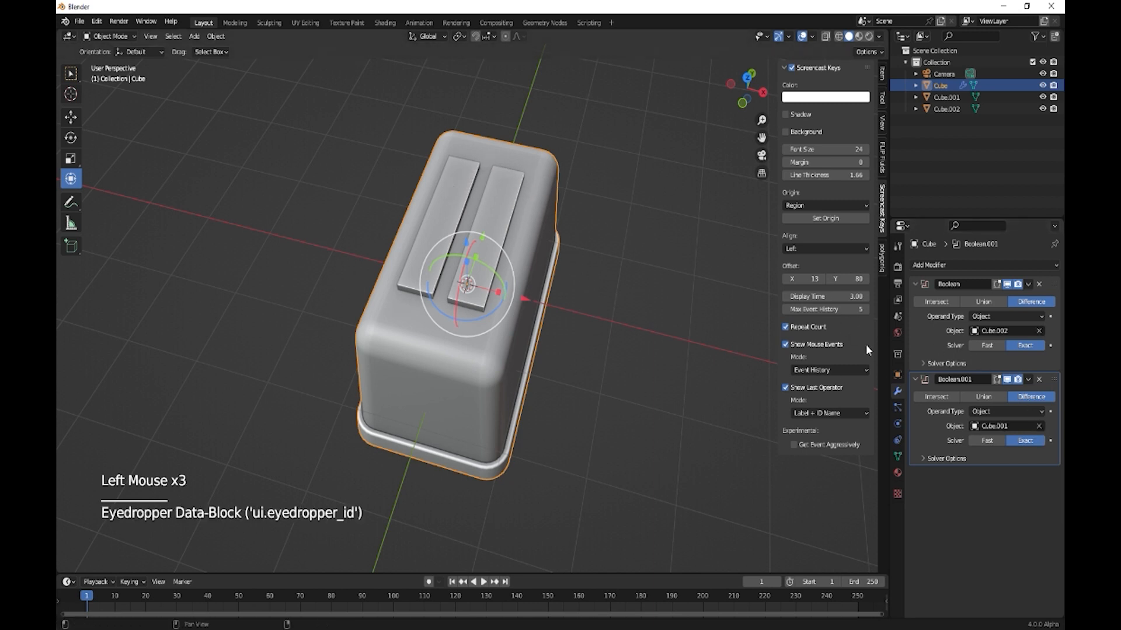
pyautogui.click(1029, 379)
pyautogui.click(1005, 392)
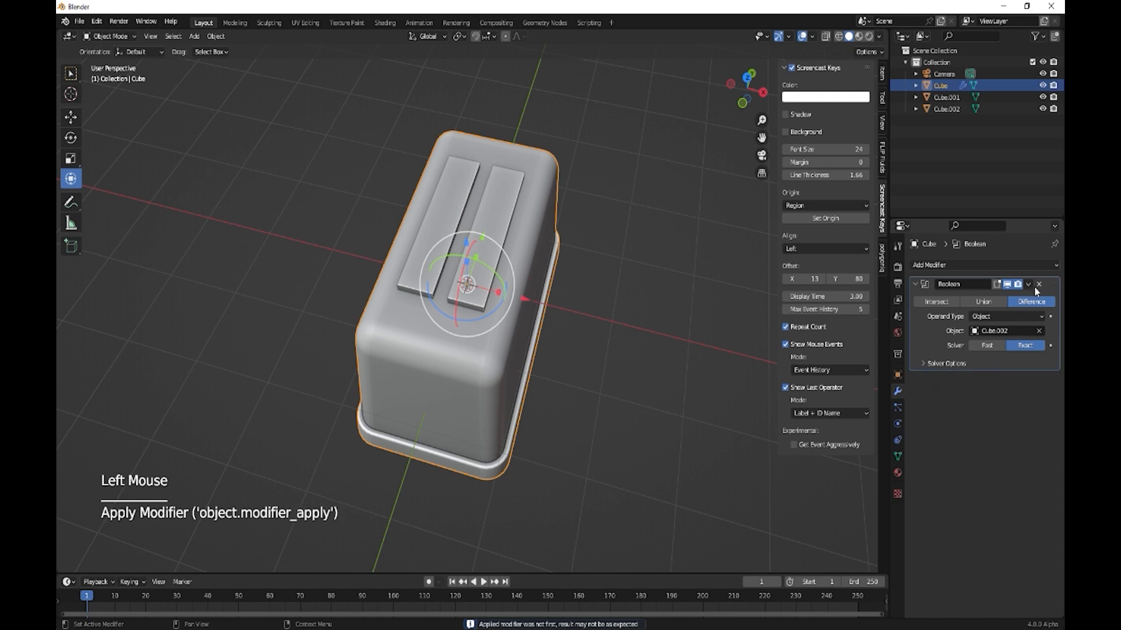
pyautogui.click(1028, 284)
pyautogui.click(1008, 306)
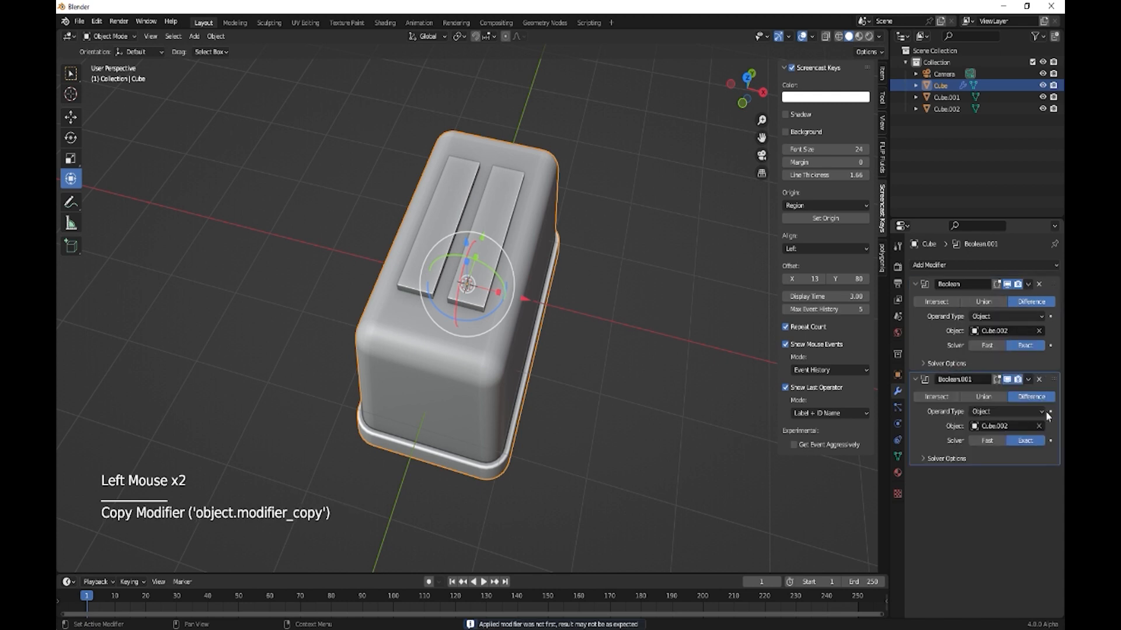
pyautogui.click(1039, 379)
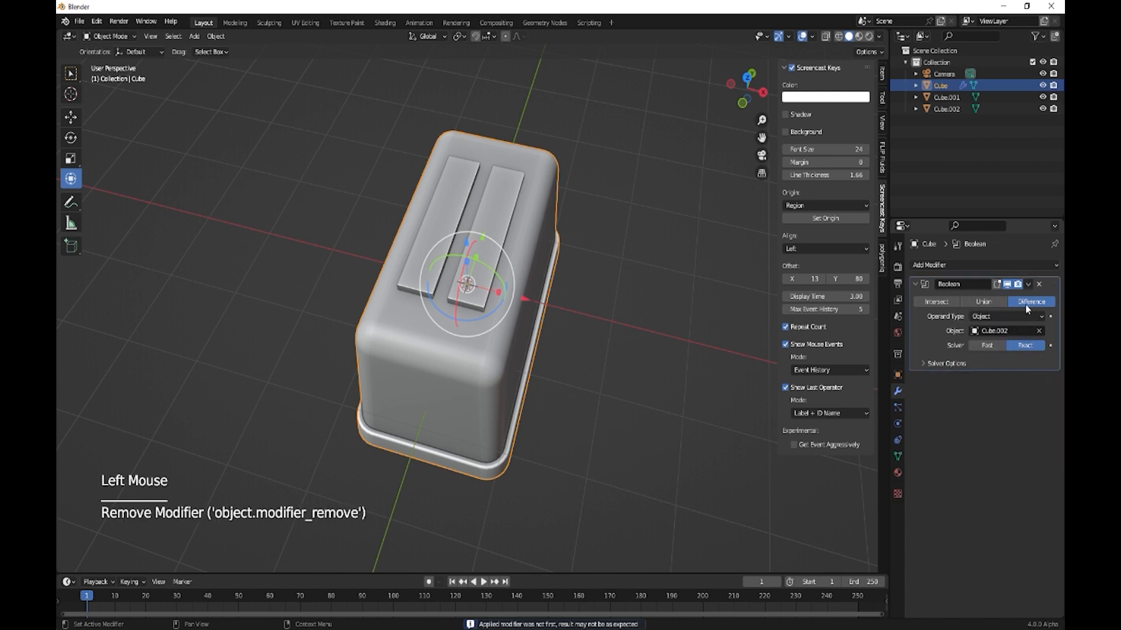
# Step: Apply the remaining Boolean on the body and hide the slab Cube.001, keeping Cube.002 visible
pyautogui.click(1028, 284)
pyautogui.click(1011, 301)
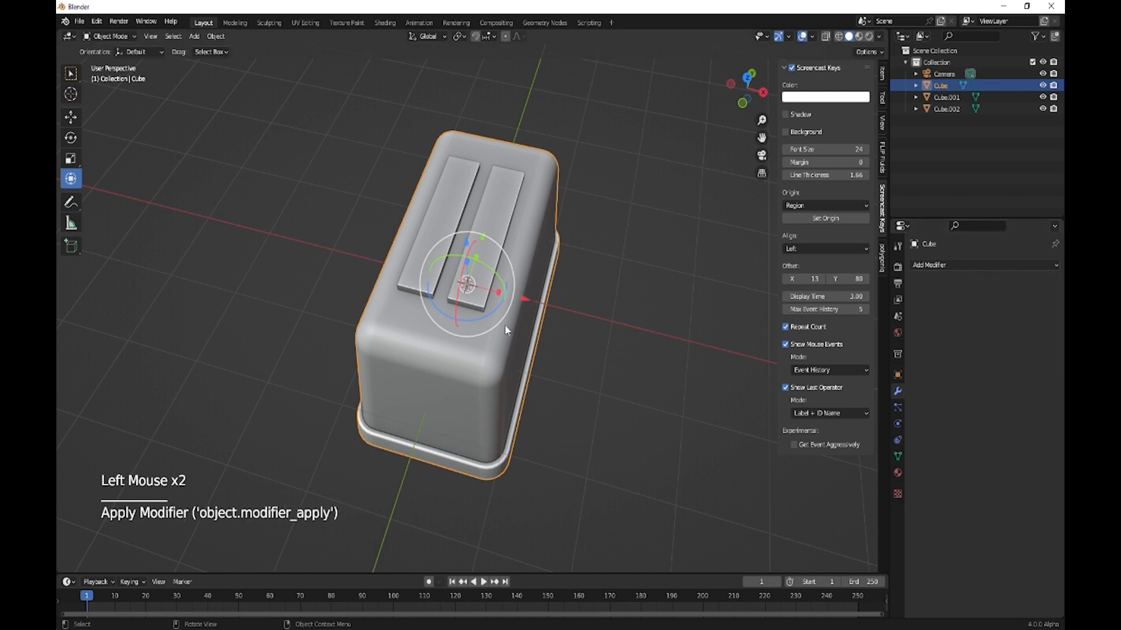
pyautogui.click(499, 212)
pyautogui.keyDown('shift'); pyautogui.click(455, 214); pyautogui.keyUp('shift')
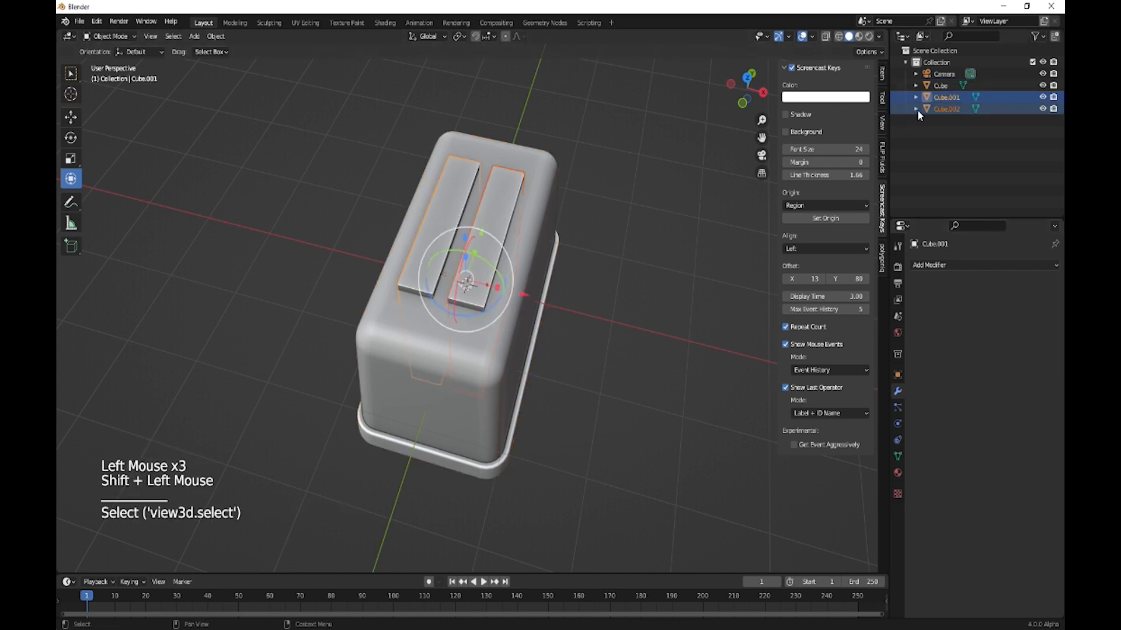
pyautogui.click(1042, 97)
pyautogui.click(1043, 109)
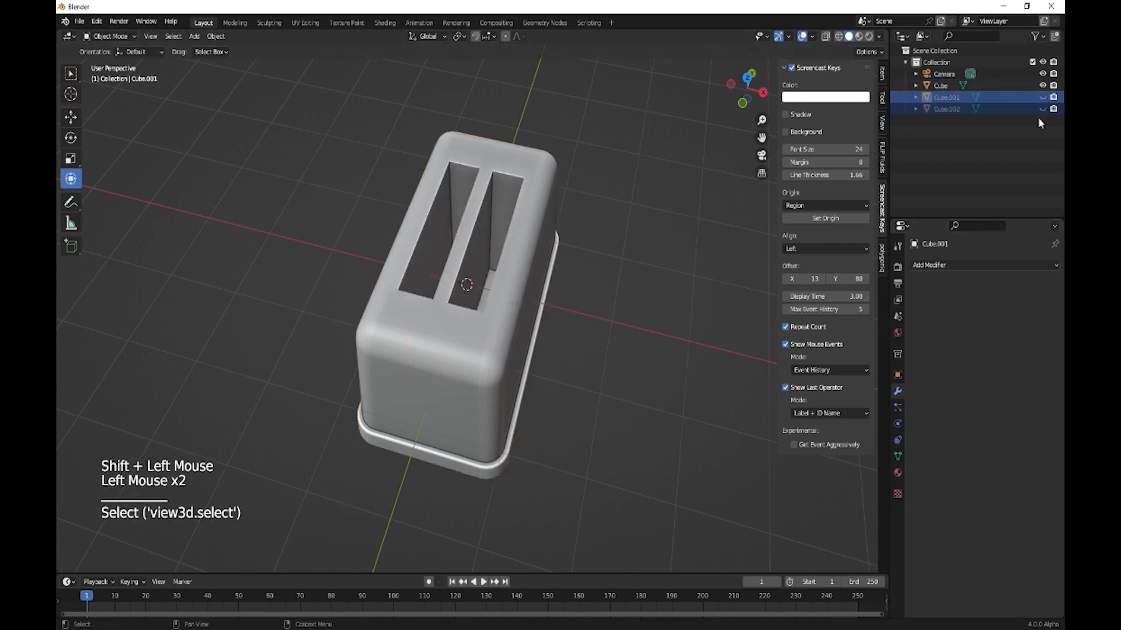
pyautogui.click(1043, 108)
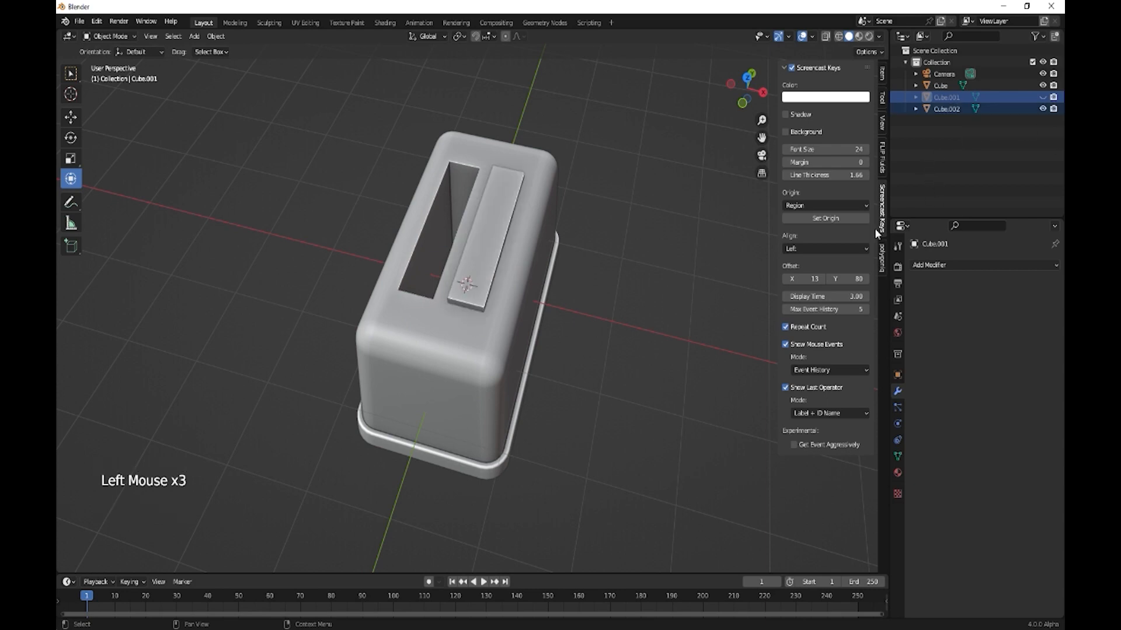
# Step: Duplicate the slab Cube.002 and move the copy along Y so it sticks out of the body's front end
pyautogui.moveTo(730, 233); pyautogui.dragTo(645, 250, button='middle')
pyautogui.click(532, 258)
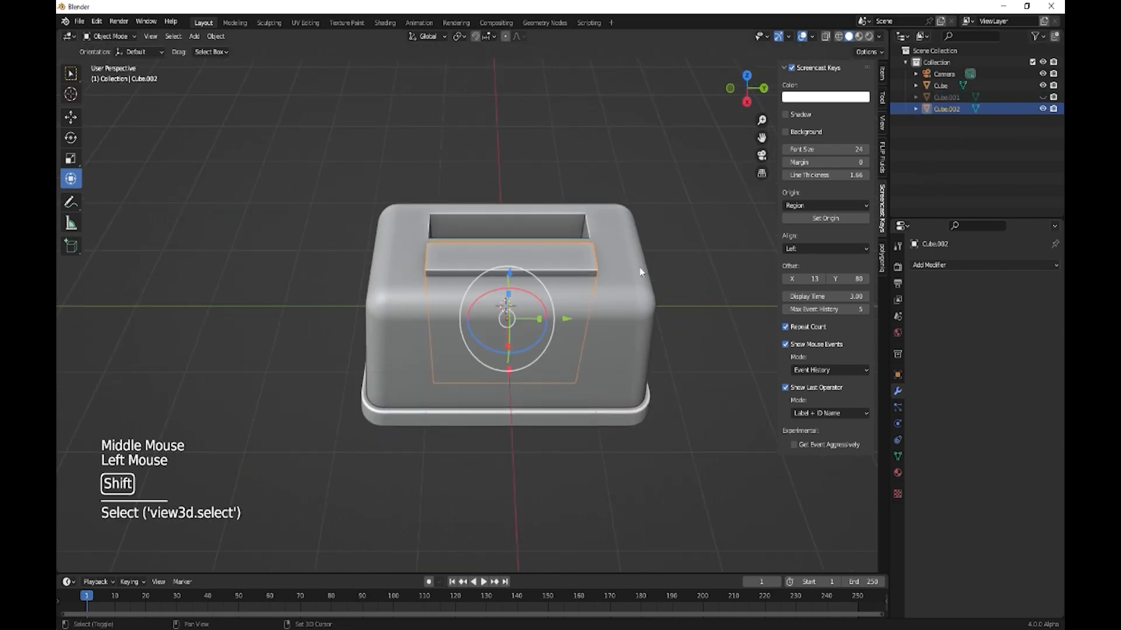
pyautogui.hotkey('shift', 'd')
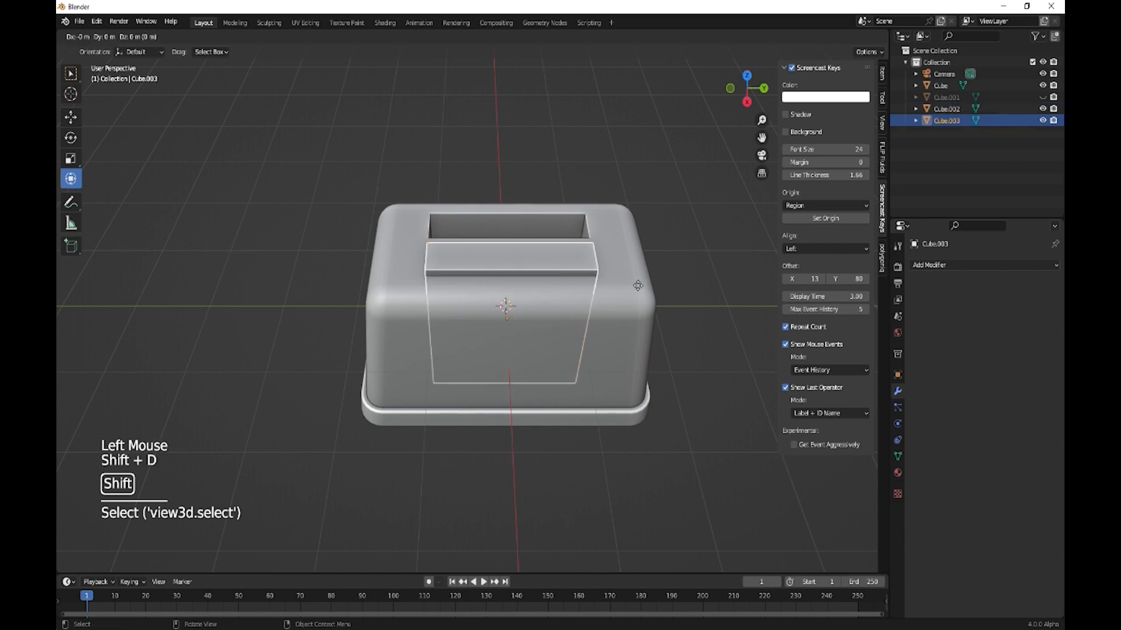
pyautogui.press('y')
pyautogui.click(485, 282)
# Step: Resize the copied slab into a thin plate, scaling its height to about 0.495 and shortening it along Y
pyautogui.moveTo(485, 282); pyautogui.dragTo(527, 360, button='middle')
pyautogui.moveTo(516, 379); pyautogui.dragTo(484, 375)
pyautogui.hotkey('ctrl', 'z')
pyautogui.moveTo(484, 375); pyautogui.dragTo(567, 356, button='middle')
pyautogui.moveTo(565, 285); pyautogui.dragTo(567, 304)
pyautogui.moveTo(592, 345); pyautogui.dragTo(604, 352, button='middle')
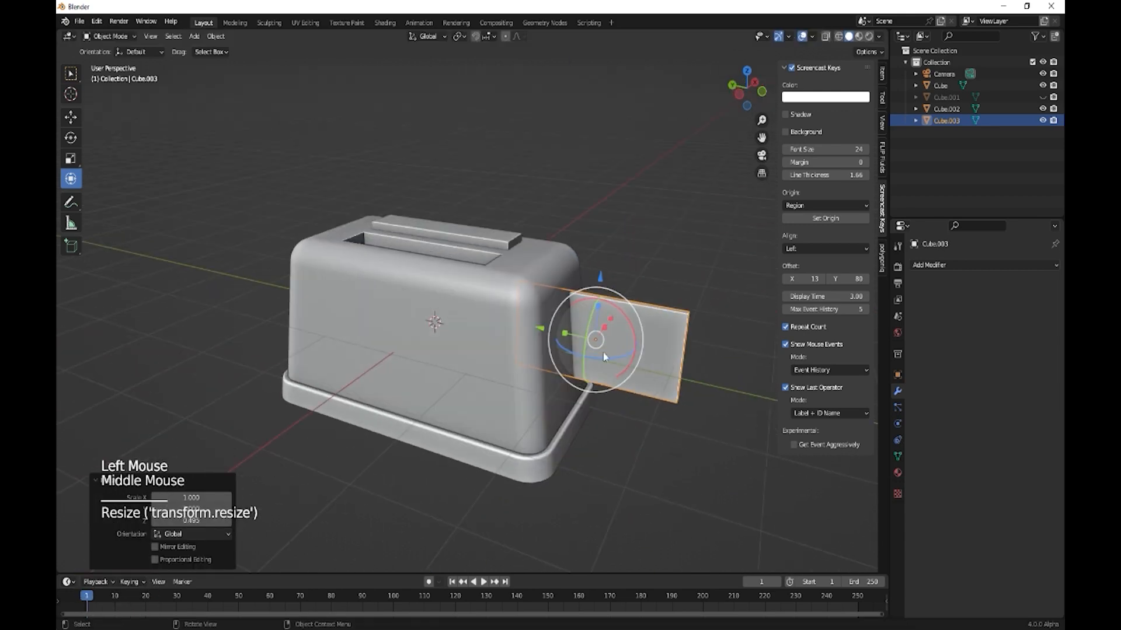
pyautogui.moveTo(565, 340); pyautogui.dragTo(582, 340)
# Step: From the front view, move the thin plate about -0.26 m along X to the body's centre and raise it slightly
pyautogui.moveTo(582, 340); pyautogui.dragTo(769, 229, button='middle')
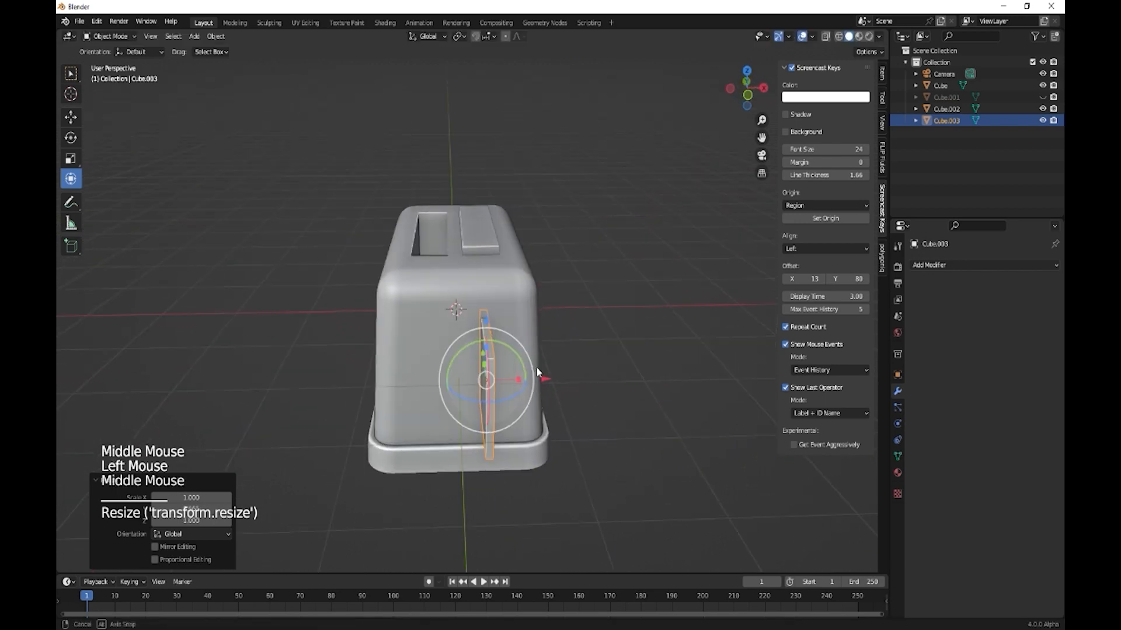
pyautogui.click(749, 93)
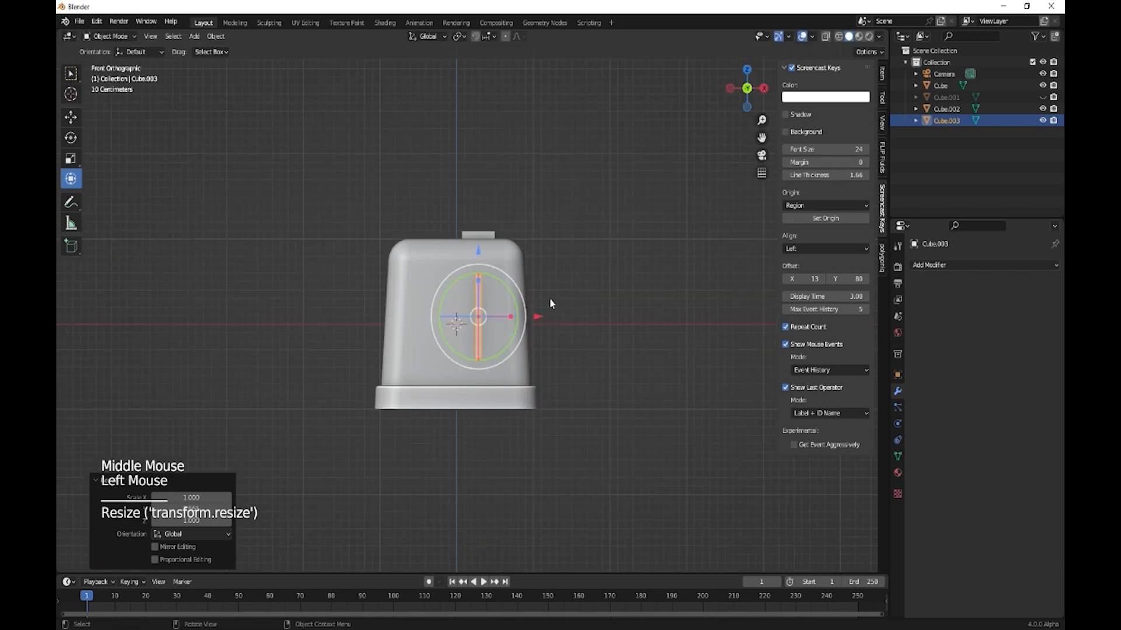
pyautogui.moveTo(535, 315); pyautogui.dragTo(515, 314)
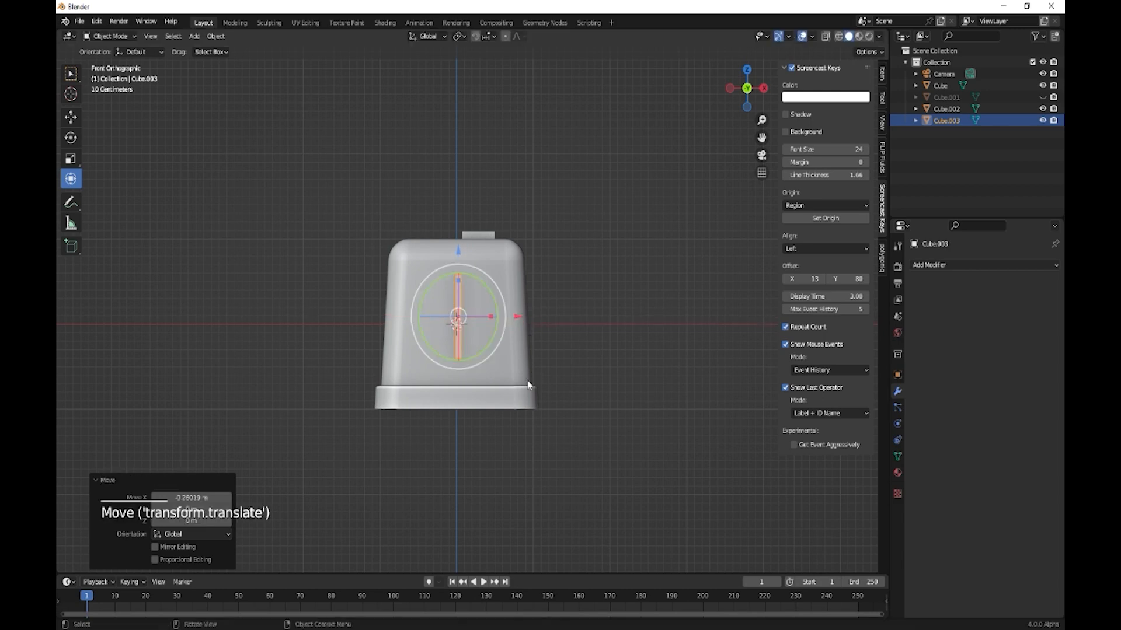
pyautogui.moveTo(458, 247); pyautogui.dragTo(458, 241)
# Step: Cut the vertical lever slot by adding a Difference Boolean to the body with Cube.003 as its object, and apply it
pyautogui.doubleClick(517, 370)
pyautogui.moveTo(544, 394); pyautogui.dragTo(532, 317, button='middle')
pyautogui.click(543, 387)
pyautogui.click(533, 317)
pyautogui.click(930, 268)
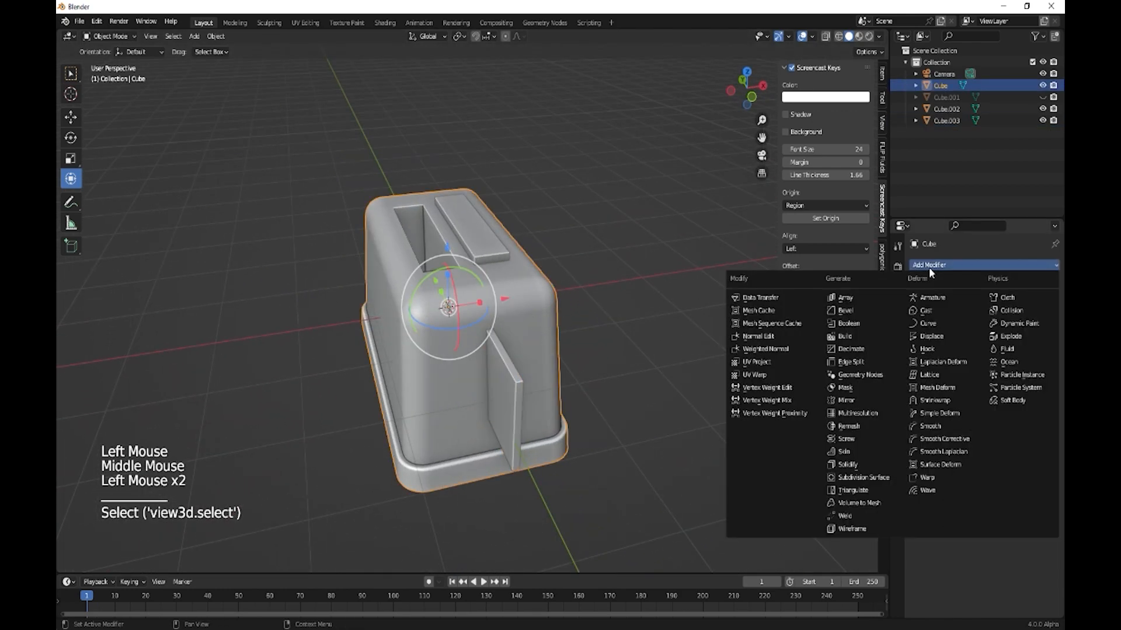
pyautogui.click(875, 318)
pyautogui.click(1039, 331)
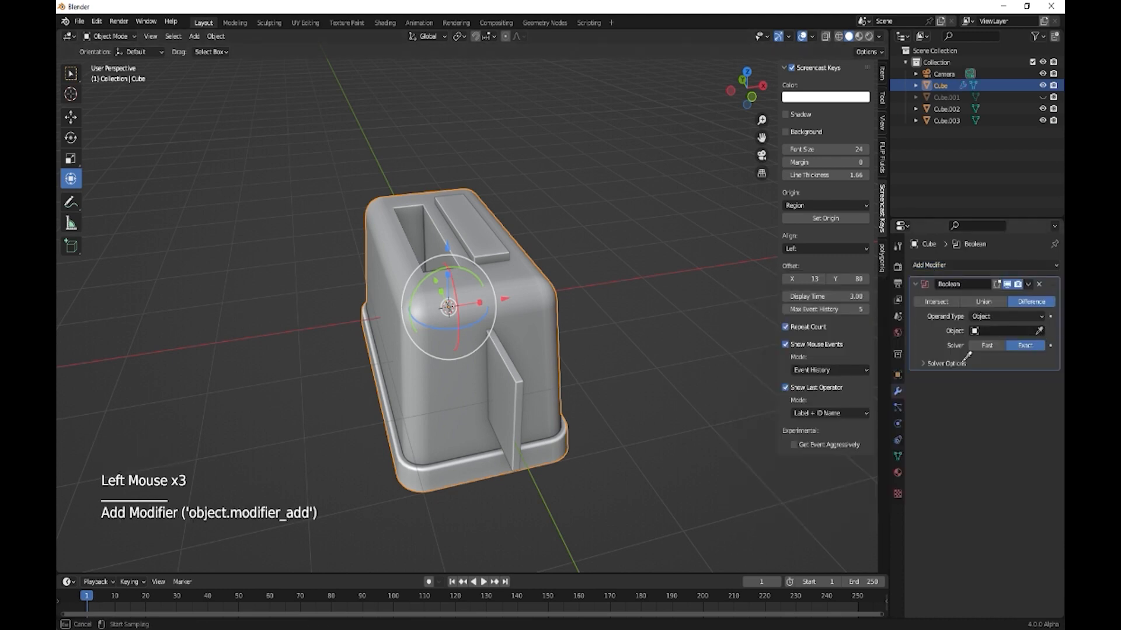
pyautogui.click(515, 385)
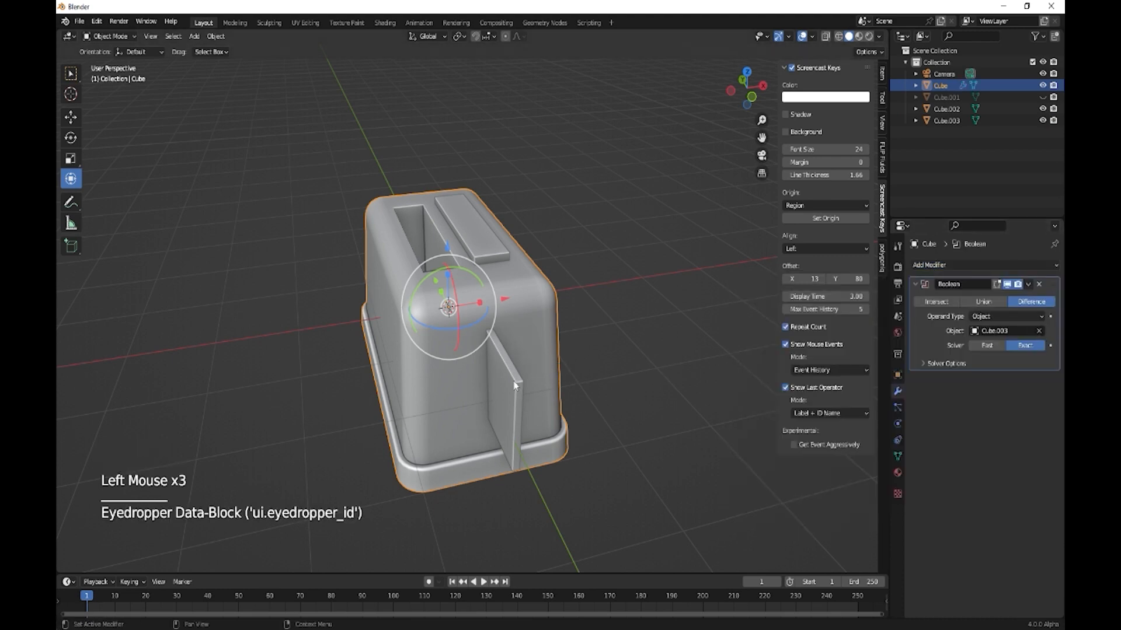
pyautogui.click(1026, 285)
pyautogui.click(995, 297)
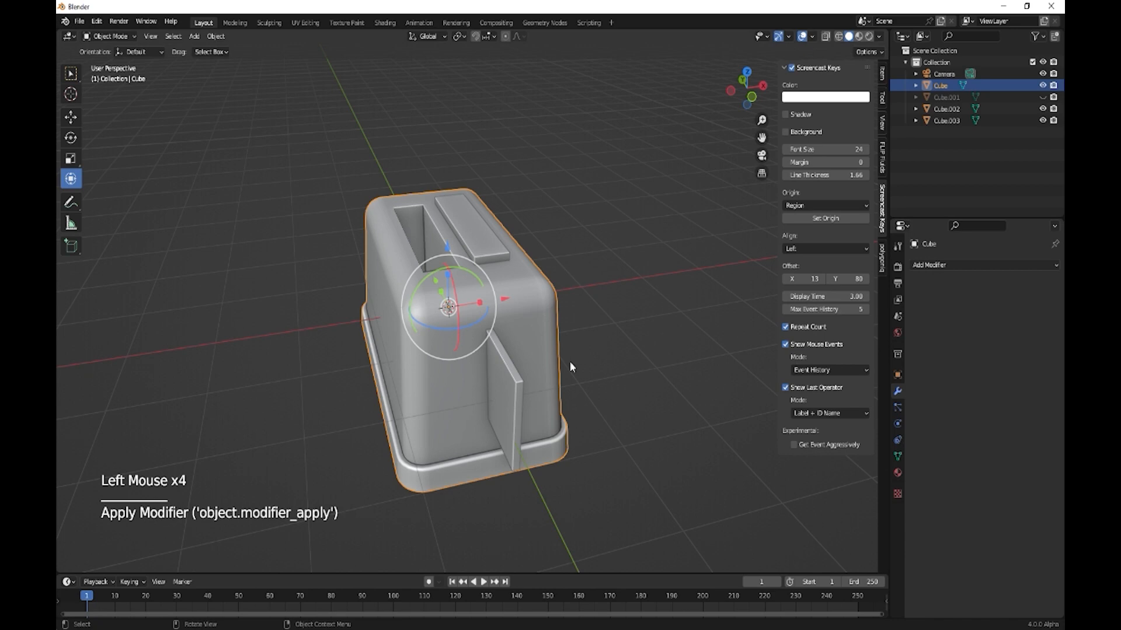
# Step: Reshape the plate Cube.003 into a small lever block by shortening it along Y, widening it along X and scaling Z to about 0.168
pyautogui.click(509, 385)
pyautogui.moveTo(509, 385); pyautogui.dragTo(597, 397, button='middle')
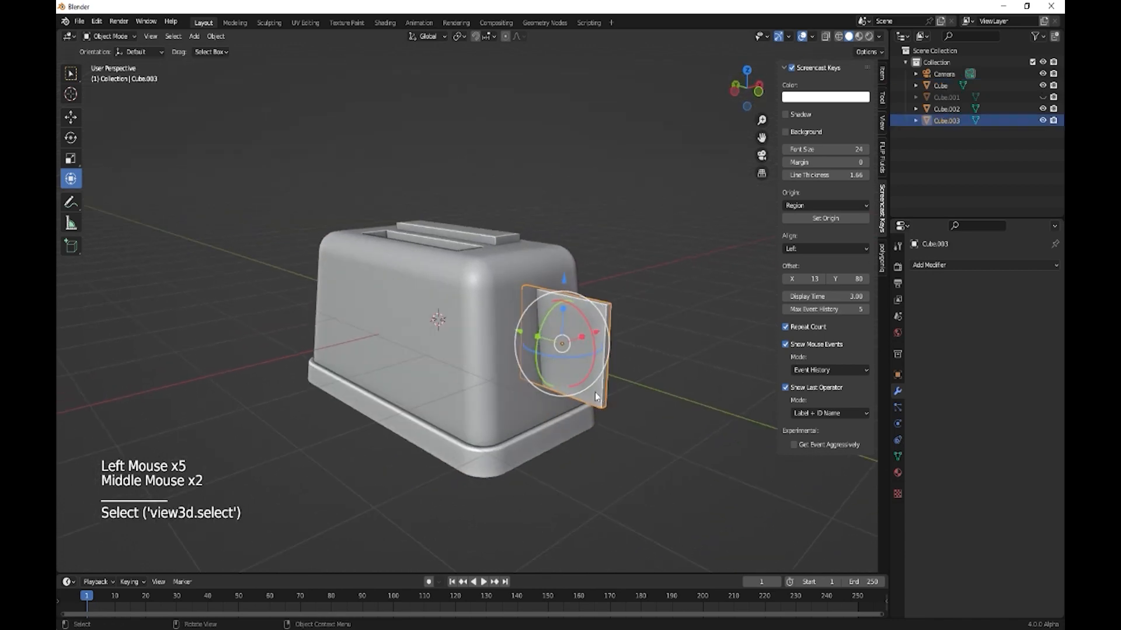
pyautogui.moveTo(540, 345); pyautogui.dragTo(598, 372)
pyautogui.moveTo(598, 371); pyautogui.dragTo(583, 361, button='middle')
pyautogui.moveTo(556, 320); pyautogui.dragTo(658, 318)
pyautogui.moveTo(526, 291); pyautogui.dragTo(526, 316)
pyautogui.hotkey('ctrl', 'z')
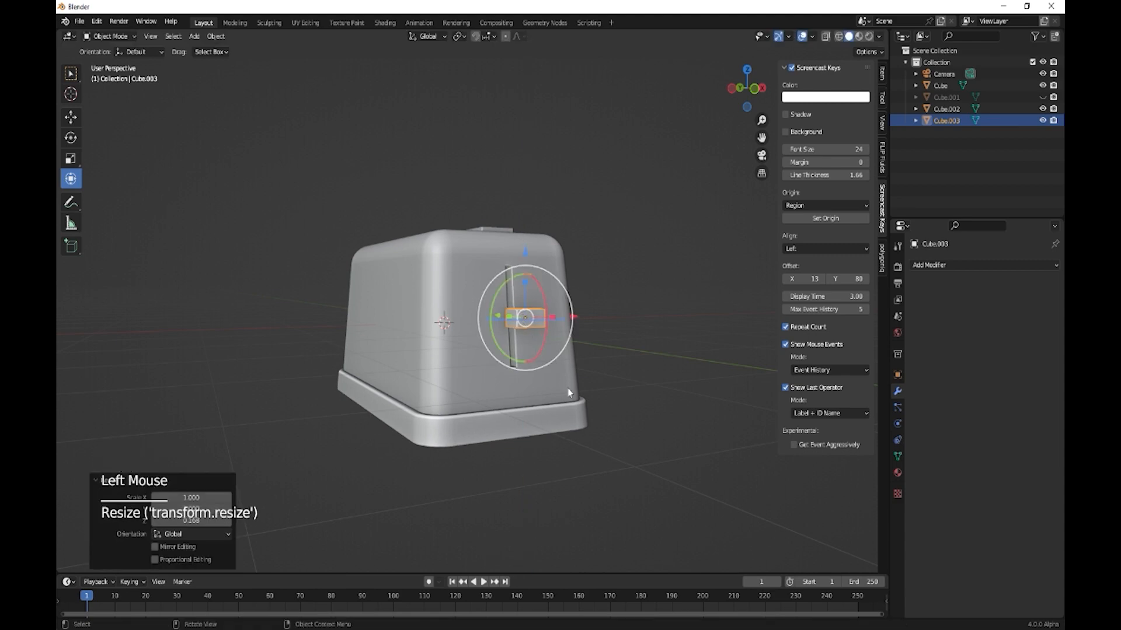
# Step: Scale the lever block about 1.458 along X, adjust its depth, and move it along Y up against the vertical slot
pyautogui.press('KP_Decimal')
pyautogui.moveTo(567, 390); pyautogui.dragTo(541, 389, button='middle')
pyautogui.scroll(-4, 546, 432)
pyautogui.moveTo(447, 302); pyautogui.dragTo(454, 308)
pyautogui.moveTo(508, 335); pyautogui.dragTo(449, 304, button='middle')
pyautogui.moveTo(505, 307); pyautogui.dragTo(519, 305)
pyautogui.moveTo(519, 304); pyautogui.dragTo(509, 336, button='middle')
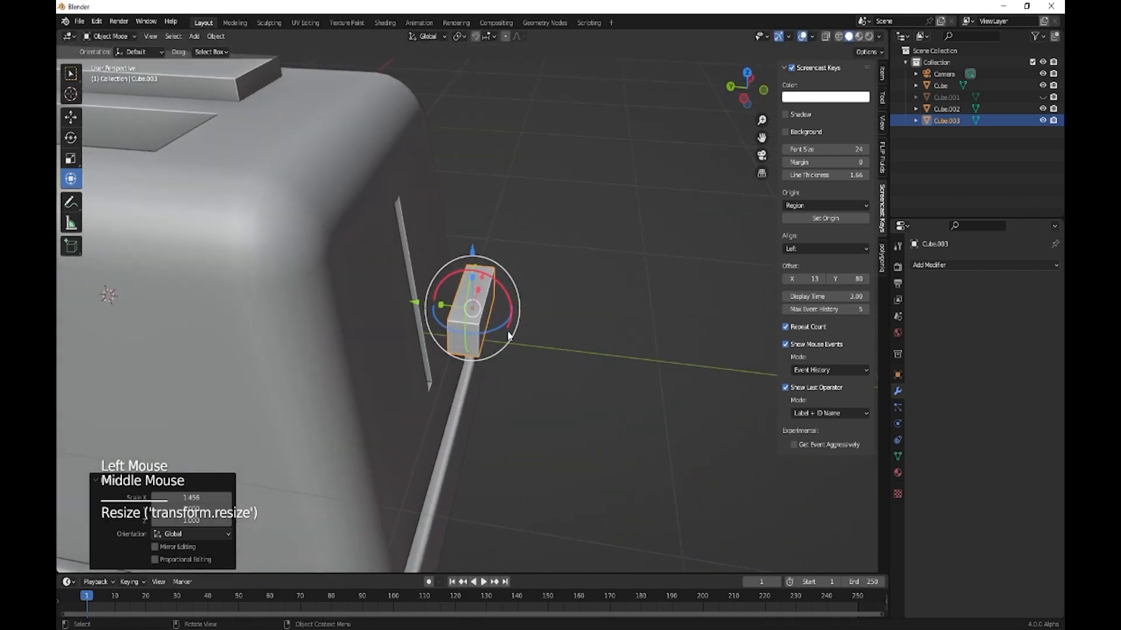
pyautogui.moveTo(408, 304)
pyautogui.mouseDown()
pyautogui.moveTo(369, 302)
pyautogui.moveTo(404, 301)
pyautogui.mouseUp()
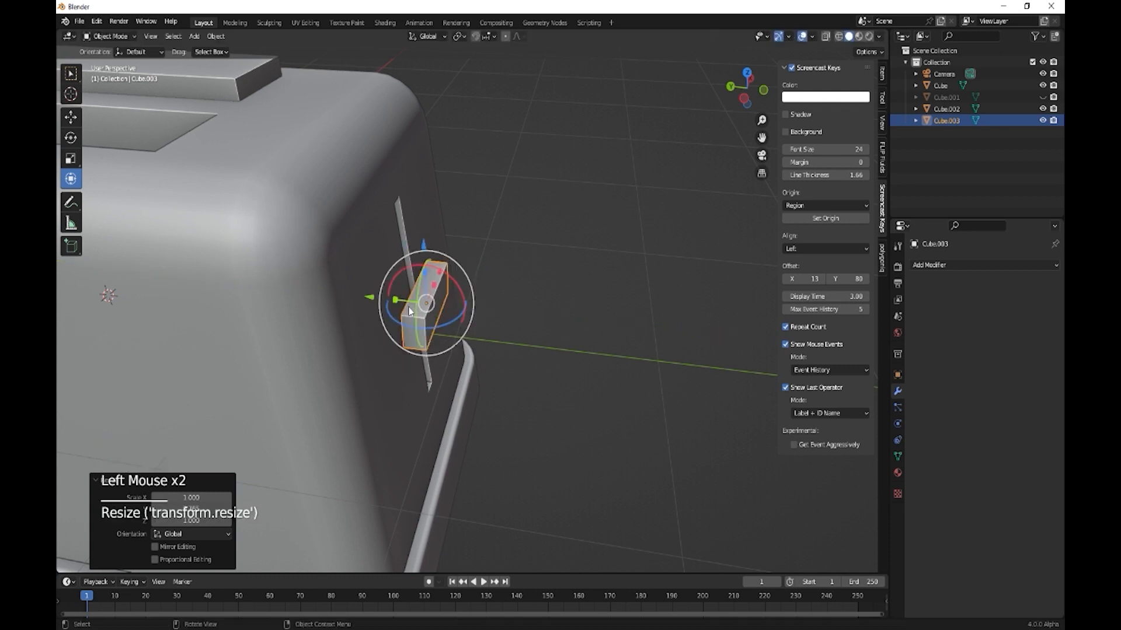
pyautogui.moveTo(464, 357); pyautogui.dragTo(509, 325, button='middle')
# Step: Apply all transforms to the lever block and bevel its outward-facing edges by about 0.04 m with 6 segments
pyautogui.hotkey('ctrl', 'a')
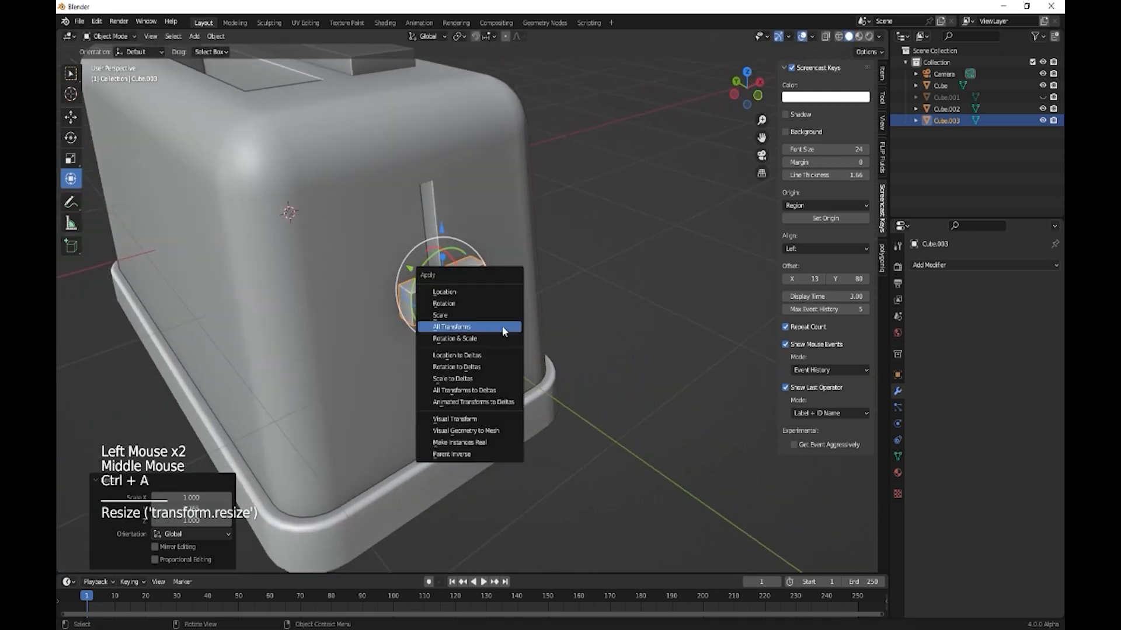
pyautogui.click(502, 325)
pyautogui.press('Tab')
pyautogui.click(431, 287)
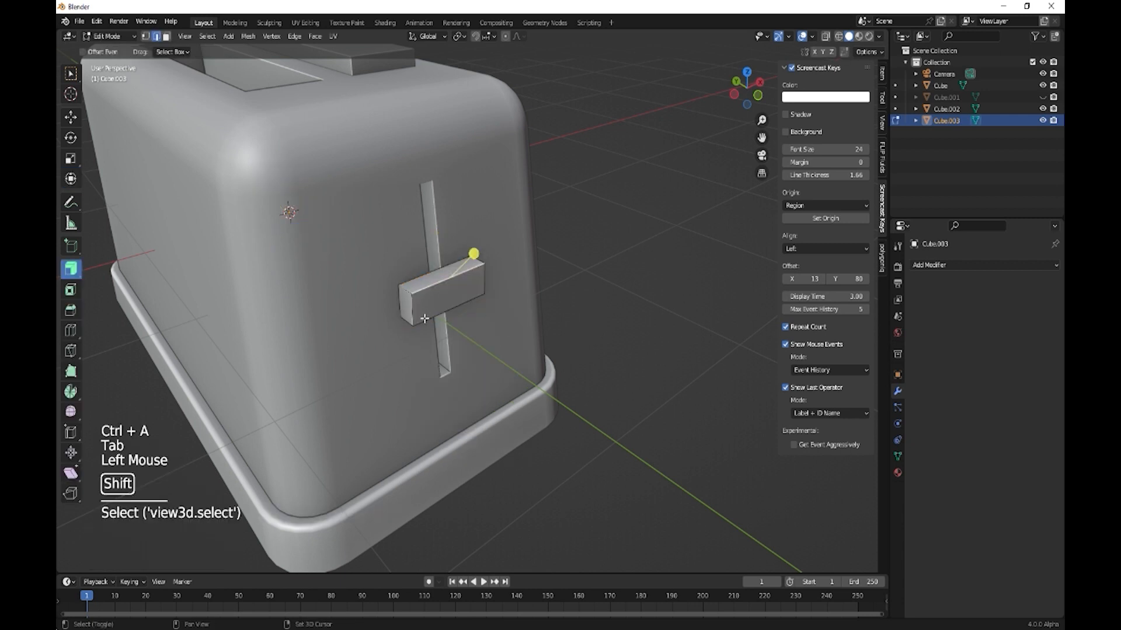
pyautogui.keyDown('shift'); pyautogui.click(426, 305); pyautogui.keyUp('shift')
pyautogui.keyDown('shift'); pyautogui.click(411, 307); pyautogui.keyUp('shift')
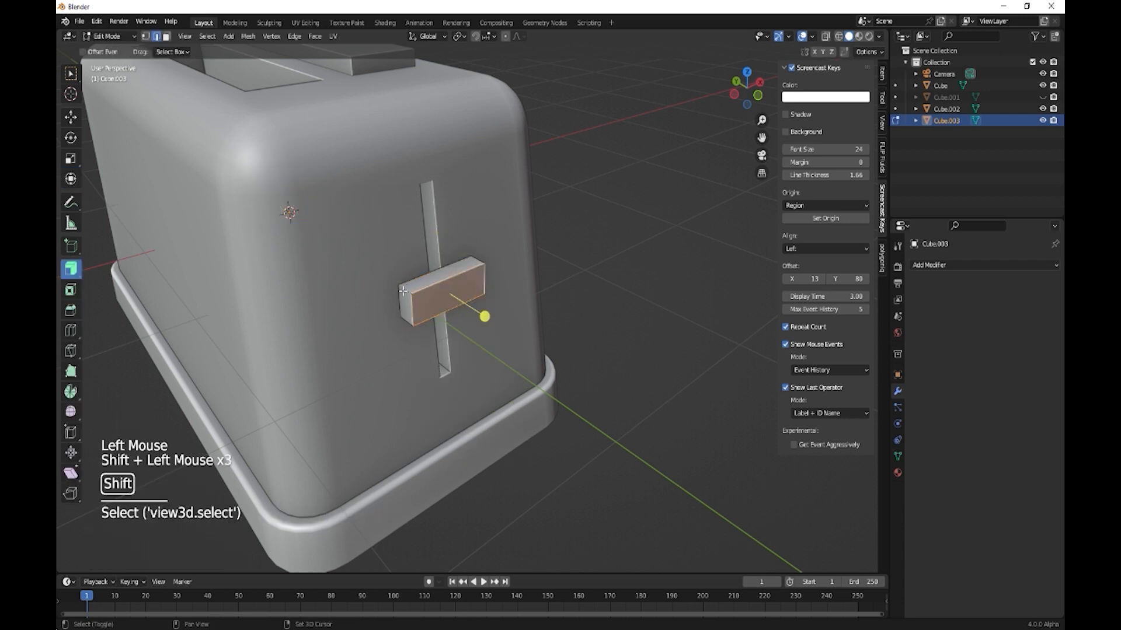
pyautogui.keyDown('shift'); pyautogui.click(404, 315); pyautogui.keyUp('shift')
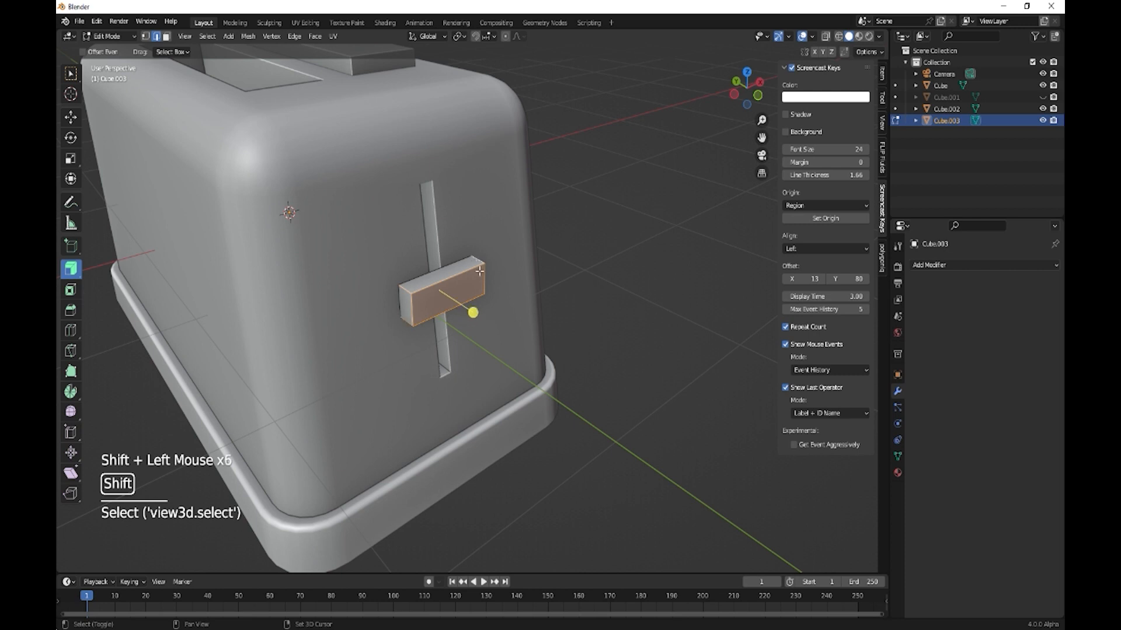
pyautogui.moveTo(479, 272); pyautogui.dragTo(330, 178, button='middle')
pyautogui.keyDown('shift'); pyautogui.click(537, 321); pyautogui.keyUp('shift')
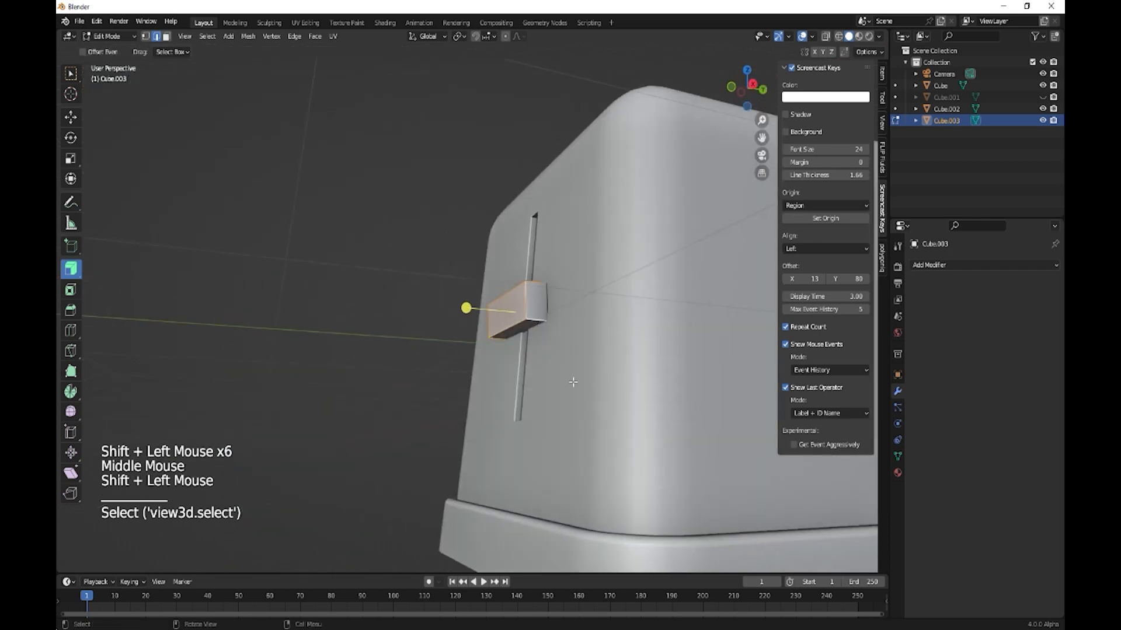
pyautogui.hotkey('ctrl', 'b')
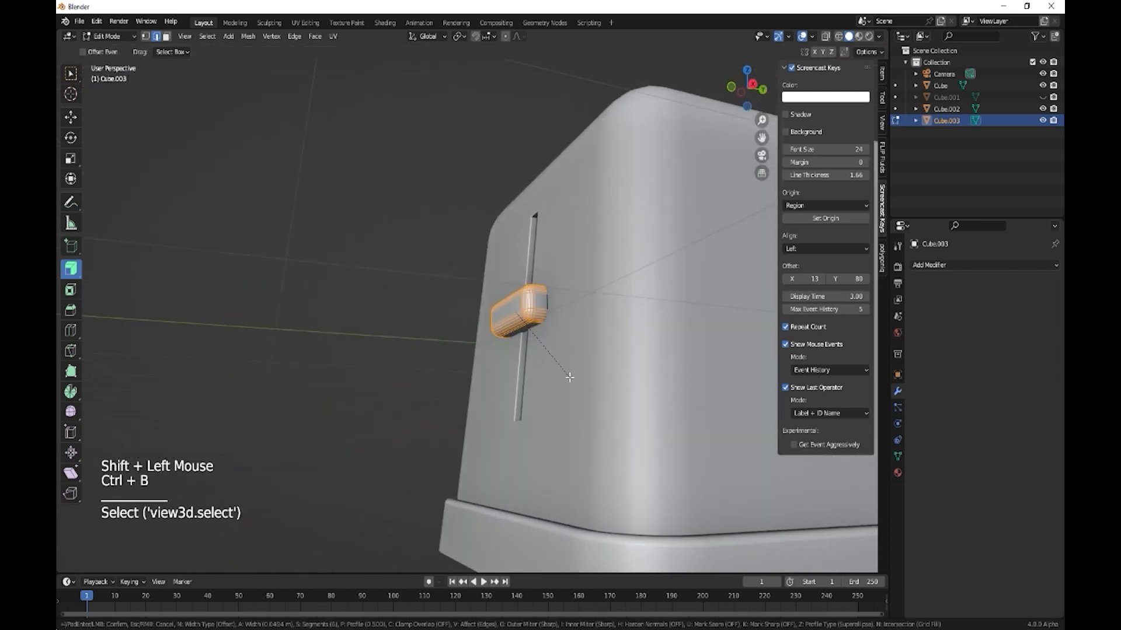
pyautogui.click(568, 380)
# Step: Shade the bevelled lever smooth and set its origin to its geometry
pyautogui.press('Tab')
pyautogui.moveTo(568, 380); pyautogui.dragTo(478, 302, button='middle')
pyautogui.rightClick(447, 283)
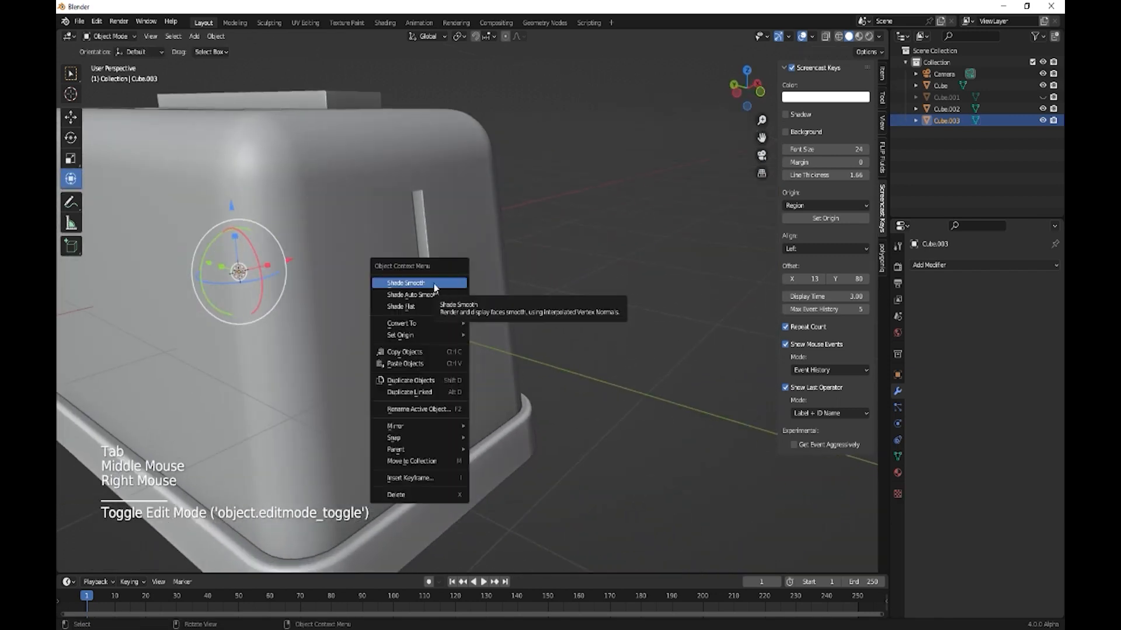
pyautogui.click(447, 283)
pyautogui.moveTo(481, 343); pyautogui.dragTo(343, 111, button='middle')
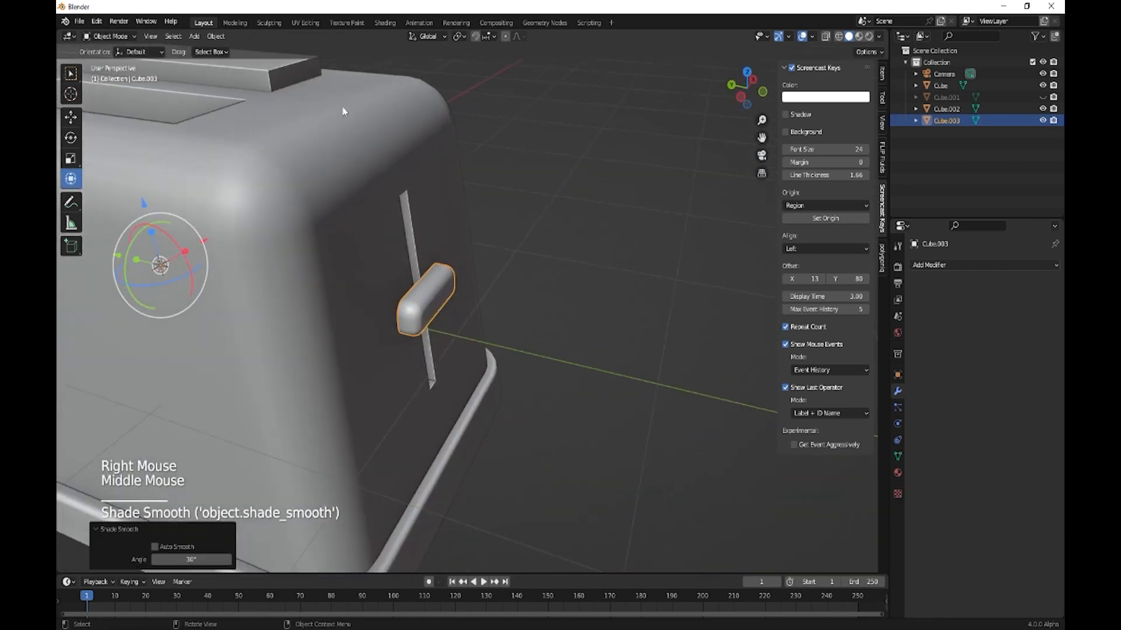
pyautogui.click(217, 38)
pyautogui.moveTo(257, 61)
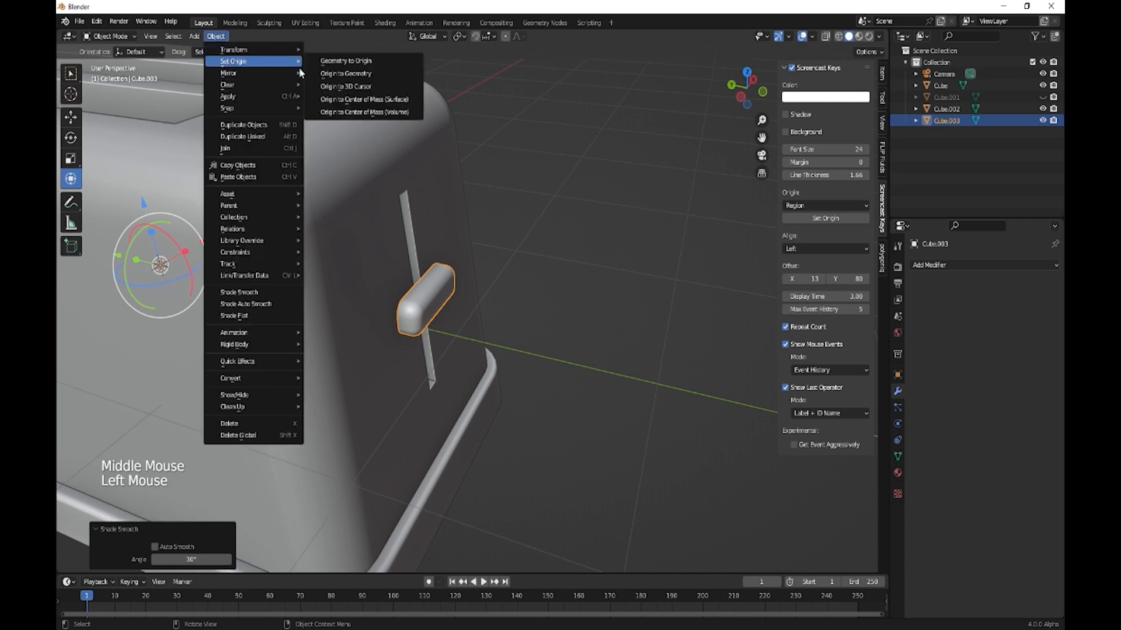
pyautogui.click(346, 73)
# Step: Rotate the lever slightly about the X axis to match the slope of the toaster's front face
pyautogui.moveTo(488, 306); pyautogui.dragTo(557, 306, button='middle')
pyautogui.press('r')
pyautogui.press('x')
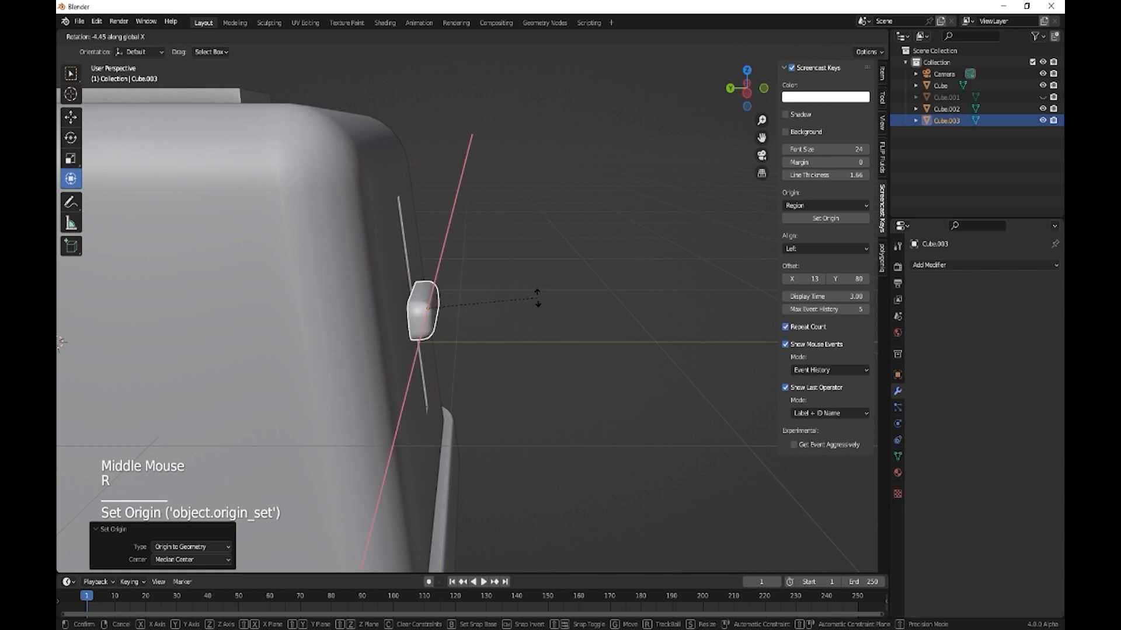
pyautogui.click(533, 292)
pyautogui.moveTo(368, 311); pyautogui.dragTo(368, 310)
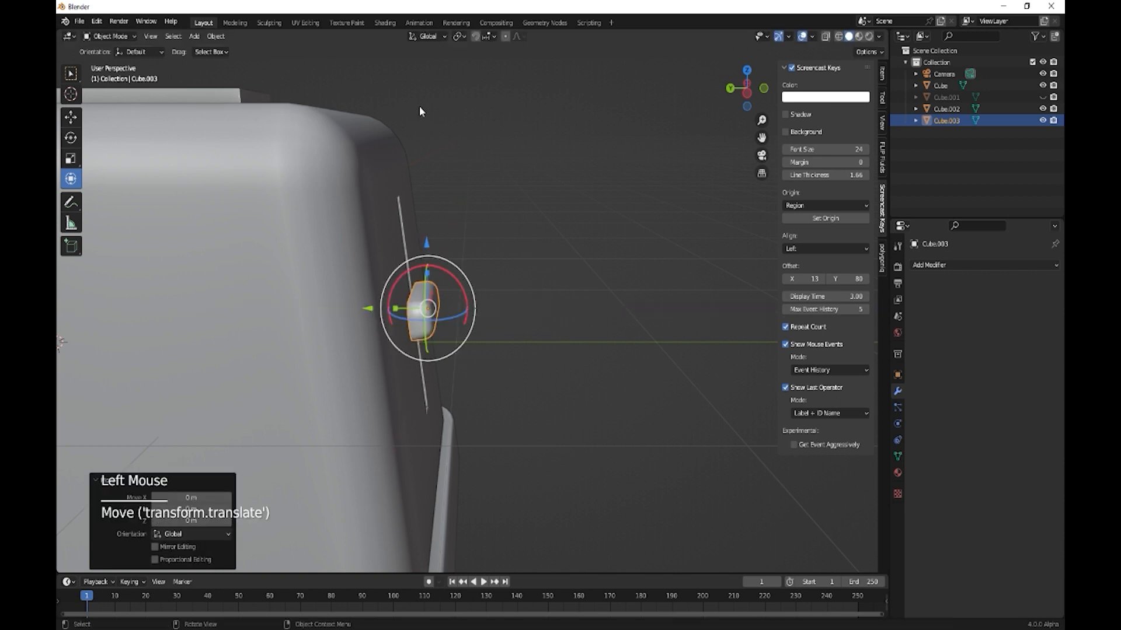
# Step: Switch the transform orientation to Local and slide the lever about 0.381 m up its local Z to the slot's upper end
pyautogui.click(439, 35)
pyautogui.click(393, 85)
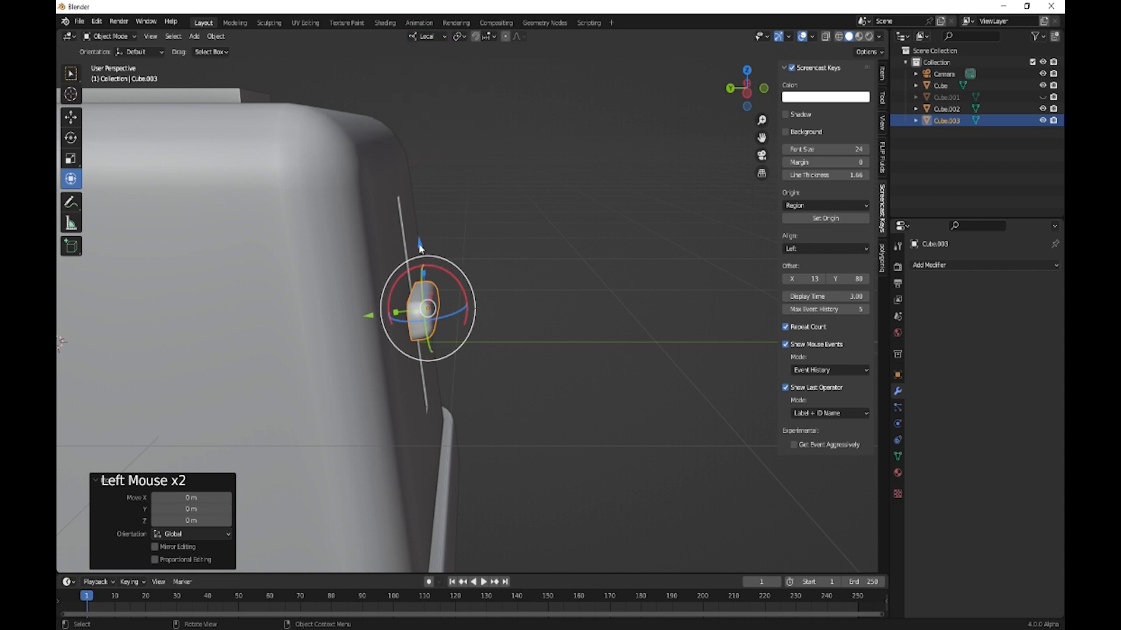
pyautogui.moveTo(420, 248); pyautogui.dragTo(408, 169)
pyautogui.moveTo(408, 170); pyautogui.dragTo(386, 344, button='middle')
pyautogui.scroll(-1, 387, 344)
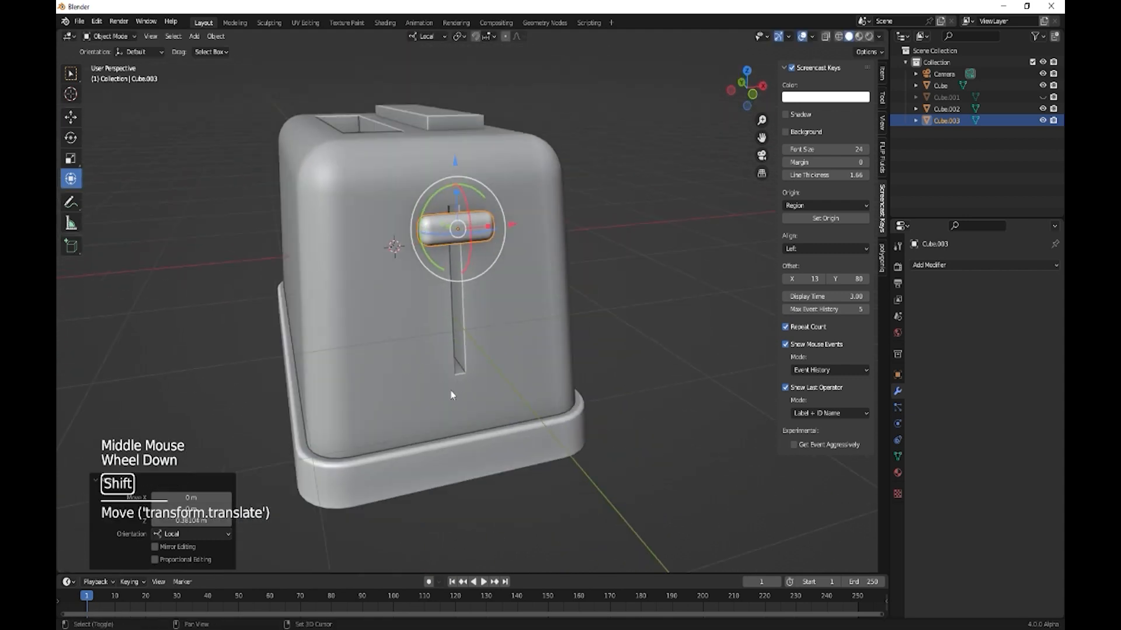
# Step: Add a cylinder mesh and move it about -2.113 m along Y to the toaster's lever end
pyautogui.keyDown('shift'); pyautogui.moveTo(451, 395); pyautogui.dragTo(450, 341, button='middle'); pyautogui.keyUp('shift')
pyautogui.click(453, 346)
pyautogui.hotkey('shift', 'a')
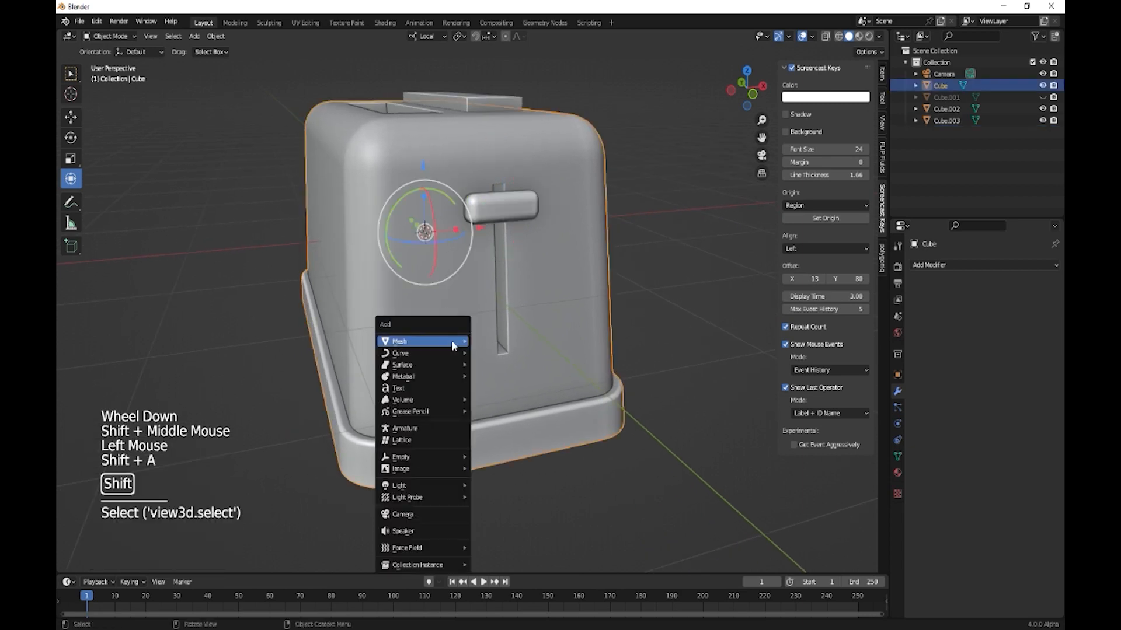
pyautogui.moveTo(453, 345)
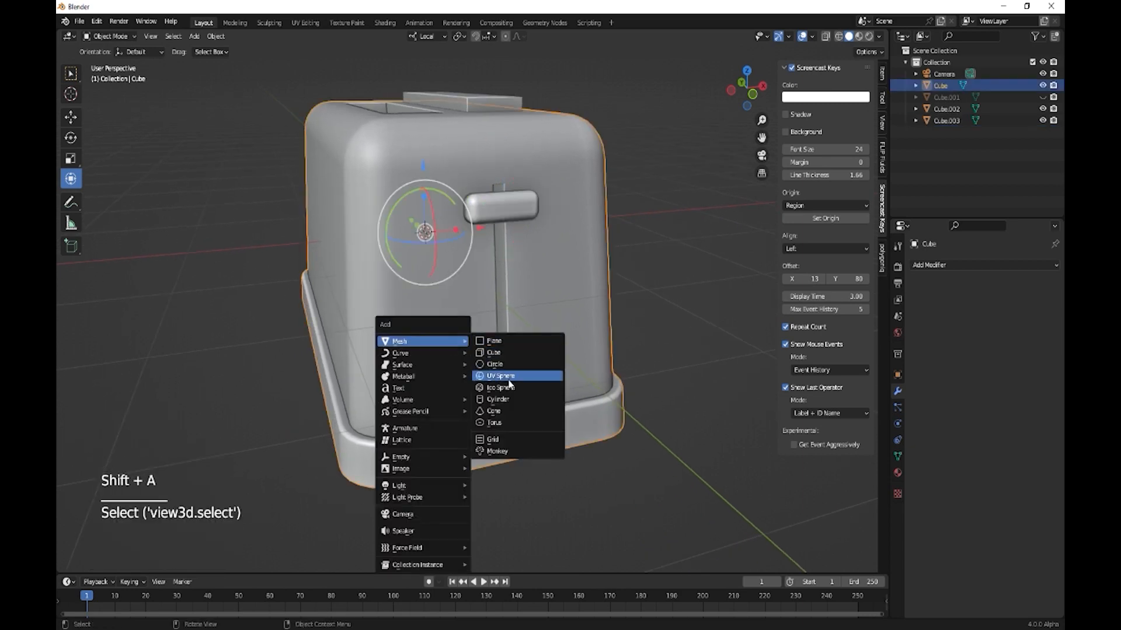
pyautogui.click(504, 399)
pyautogui.moveTo(471, 385); pyautogui.dragTo(506, 394, button='middle')
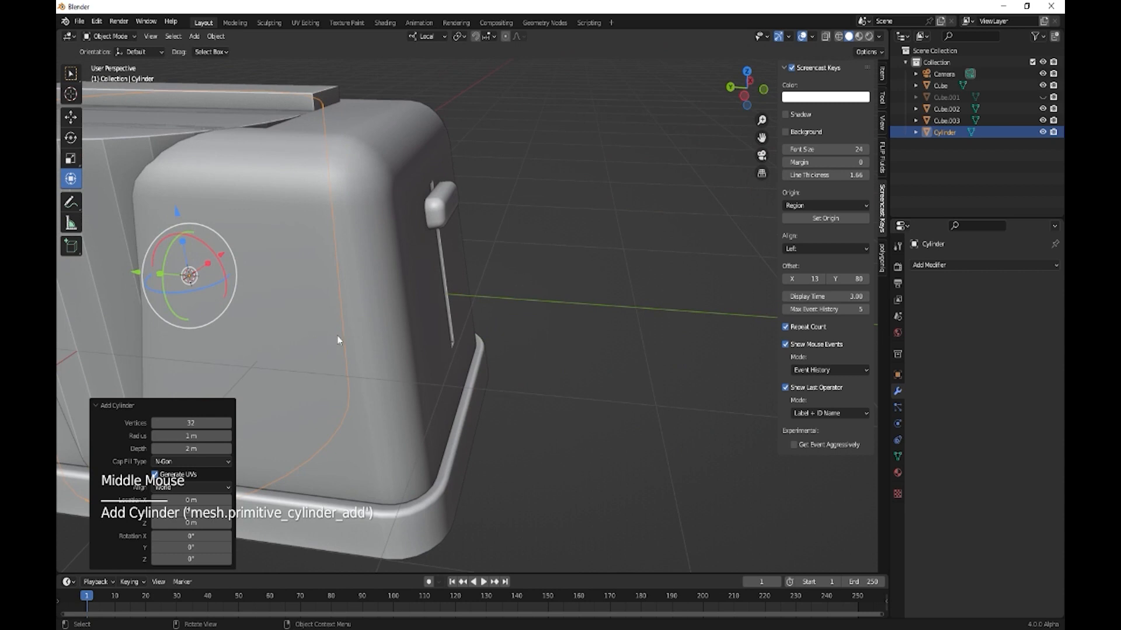
pyautogui.moveTo(135, 272); pyautogui.dragTo(439, 291)
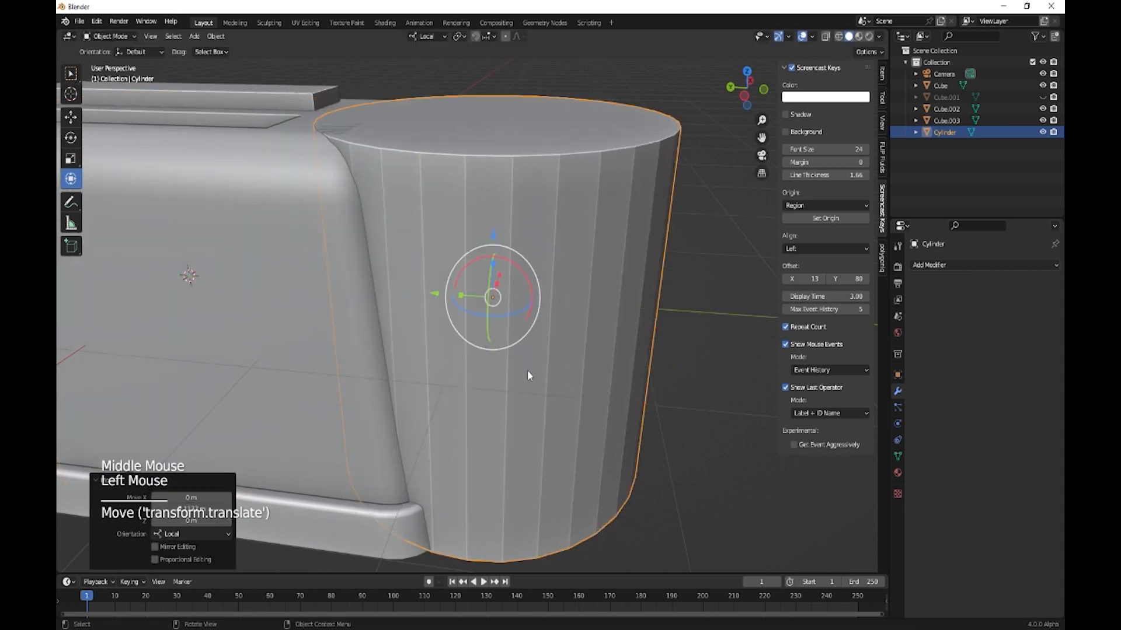
# Step: Rotate the cylinder 90° about X so its flat cap faces outward, and scale it uniformly to about 0.203
pyautogui.write('ry90')
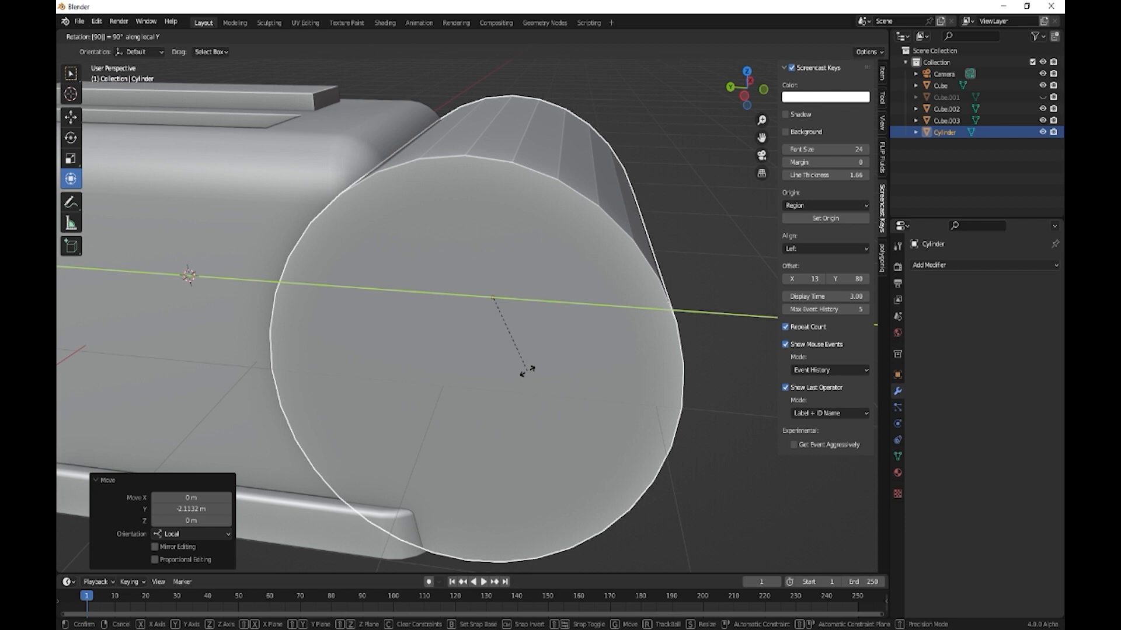
pyautogui.press('Return')
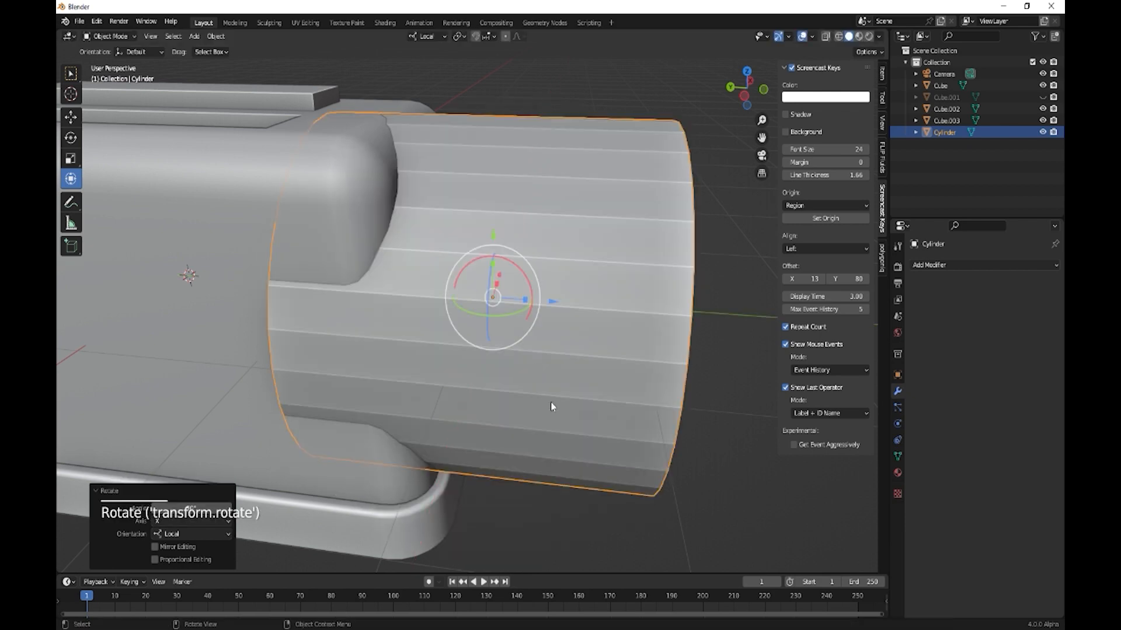
pyautogui.moveTo(551, 405); pyautogui.dragTo(439, 405, button='middle')
pyautogui.press('s')
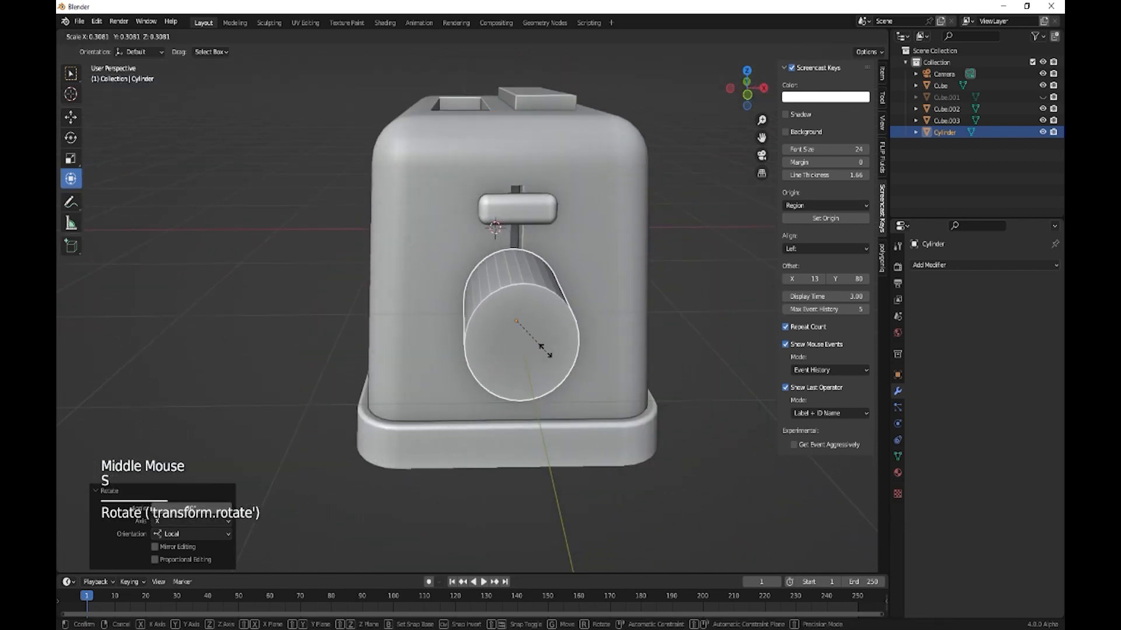
pyautogui.click(537, 352)
# Step: Shorten the cylinder along its axis into a knob and move it about -0.376 m along X and down beside the lever slot
pyautogui.moveTo(537, 352); pyautogui.dragTo(651, 359, button='middle')
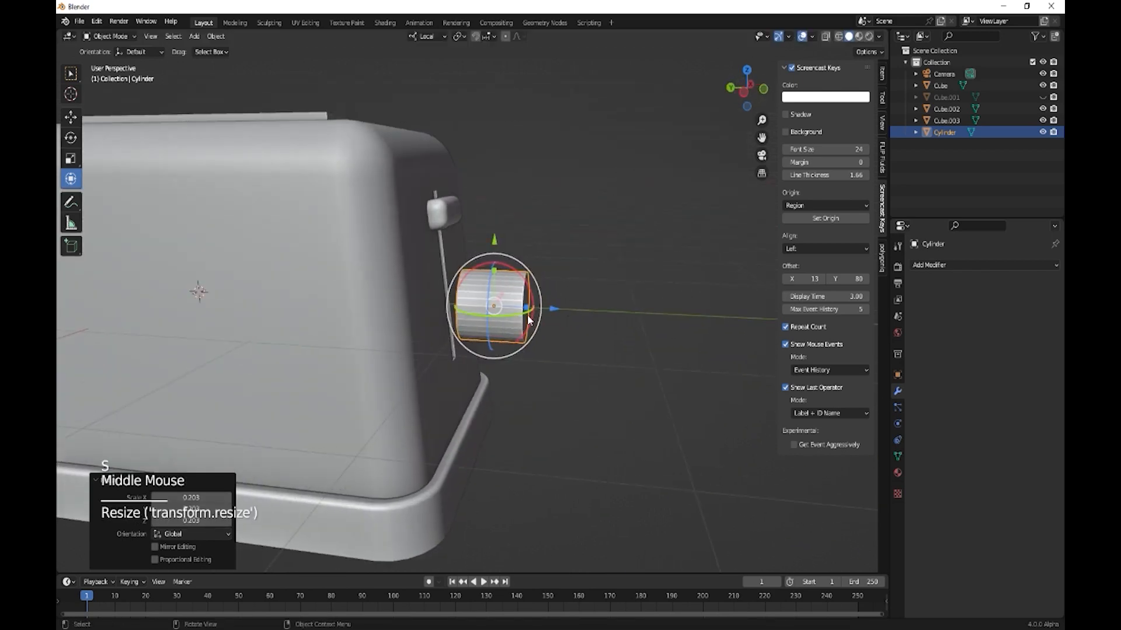
pyautogui.moveTo(529, 310); pyautogui.dragTo(510, 306)
pyautogui.moveTo(513, 313); pyautogui.dragTo(467, 325, button='middle')
pyautogui.moveTo(569, 313); pyautogui.dragTo(509, 315)
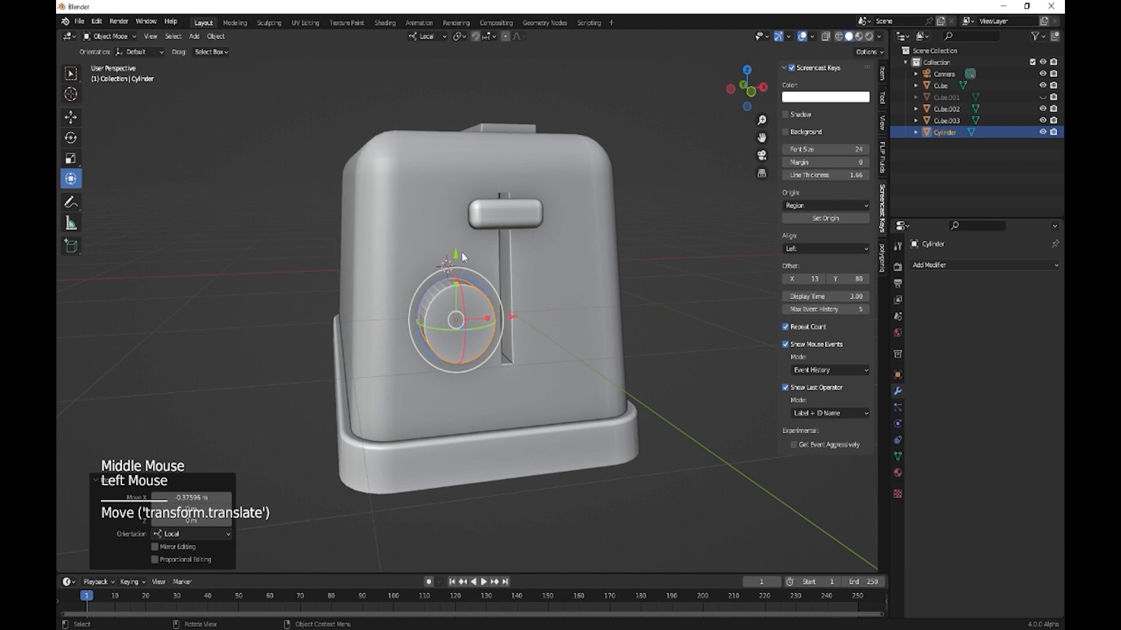
pyautogui.moveTo(459, 256); pyautogui.dragTo(458, 329)
# Step: Push the knob about -0.221 m along its local Z against the front face and raise it slightly
pyautogui.moveTo(513, 387); pyautogui.dragTo(580, 394, button='middle')
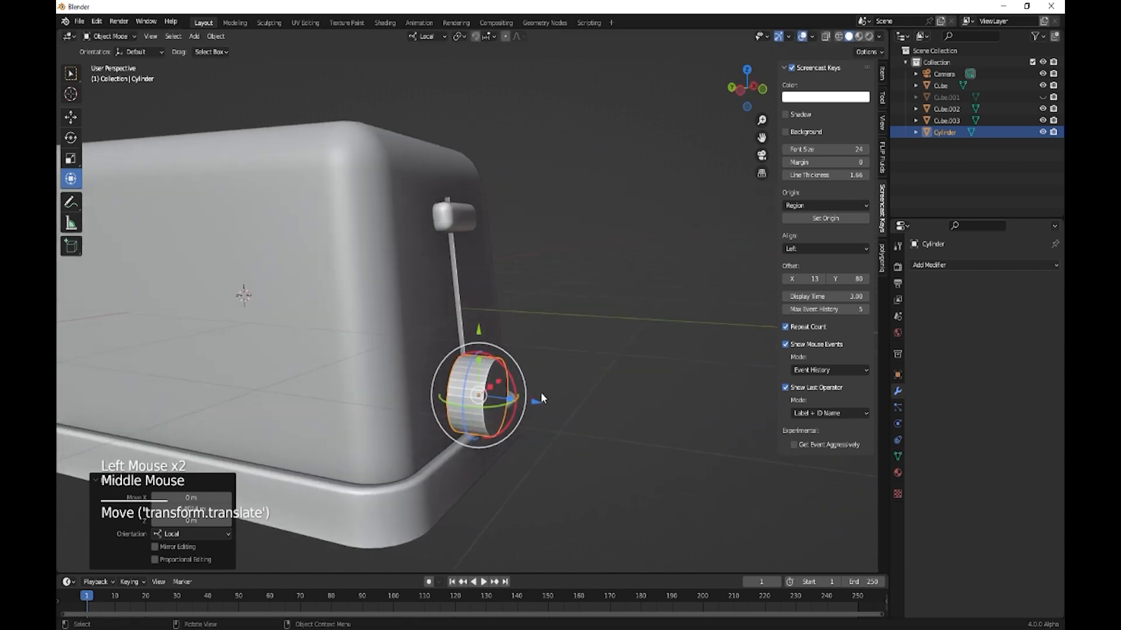
pyautogui.moveTo(539, 399); pyautogui.dragTo(516, 412)
pyautogui.moveTo(516, 412); pyautogui.dragTo(466, 376, button='middle')
pyautogui.click(450, 321)
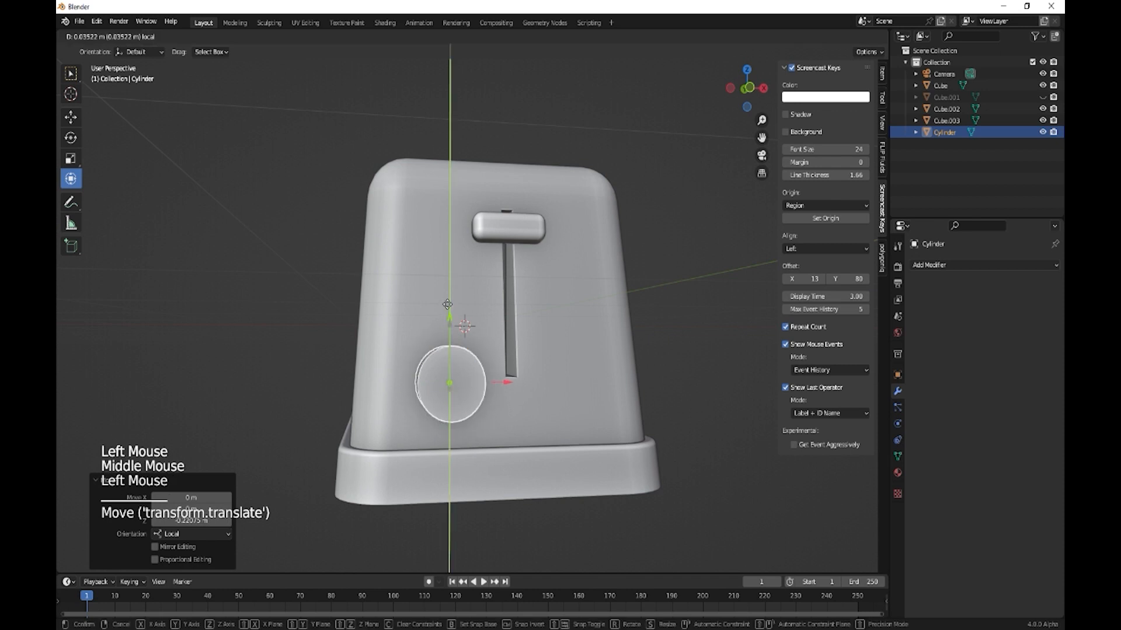
pyautogui.click(581, 328)
pyautogui.press('Tab')
pyautogui.press('Tab')
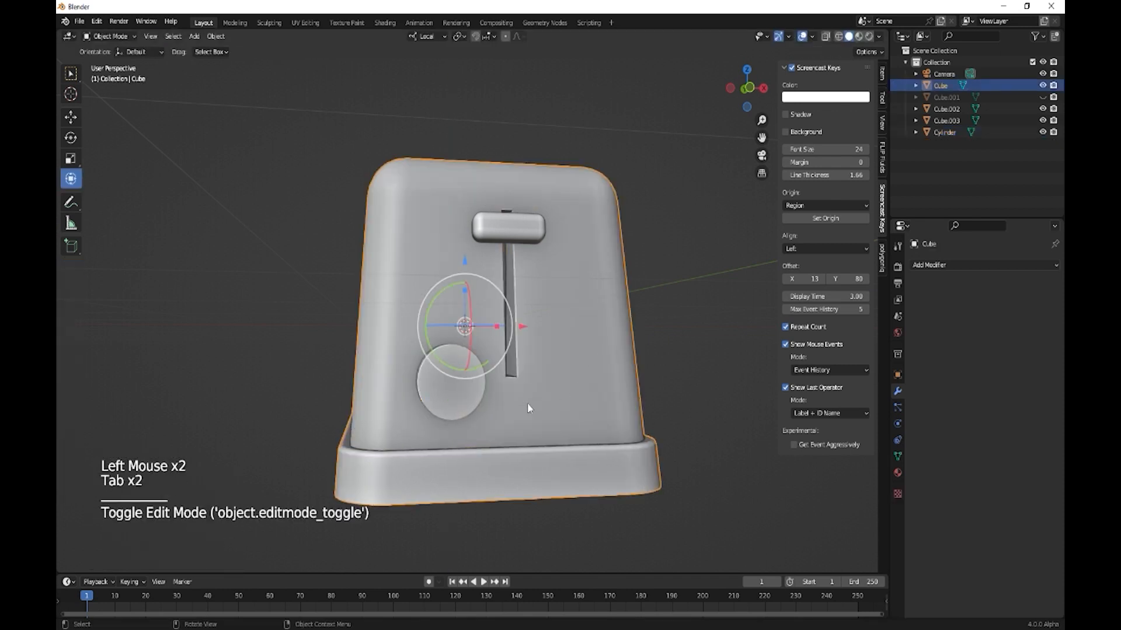
# Step: Lower the knob about 0.027 m along its local Y axis
pyautogui.moveTo(527, 403); pyautogui.dragTo(496, 383, button='middle')
pyautogui.click(477, 394)
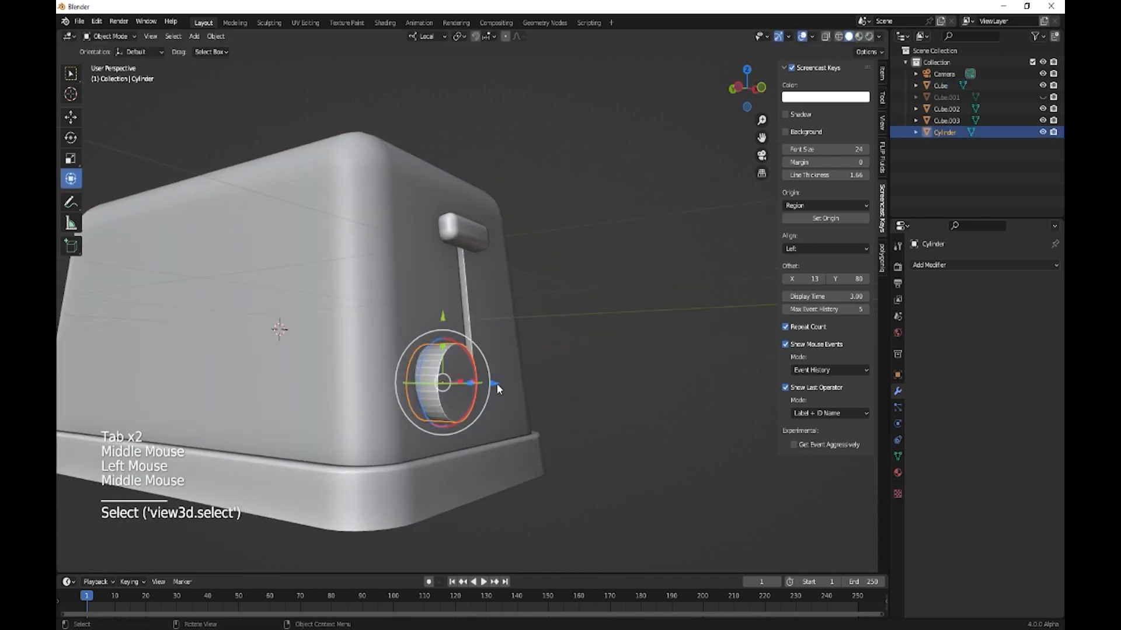
pyautogui.moveTo(450, 321); pyautogui.dragTo(533, 405)
pyautogui.moveTo(533, 405)
pyautogui.mouseDown(button='middle')
pyautogui.moveTo(481, 418)
pyautogui.moveTo(534, 404)
pyautogui.mouseUp(button='middle')
# Step: Duplicate the knob directly above the original and scale the copy to 0.370 as a small button
pyautogui.press('shift')
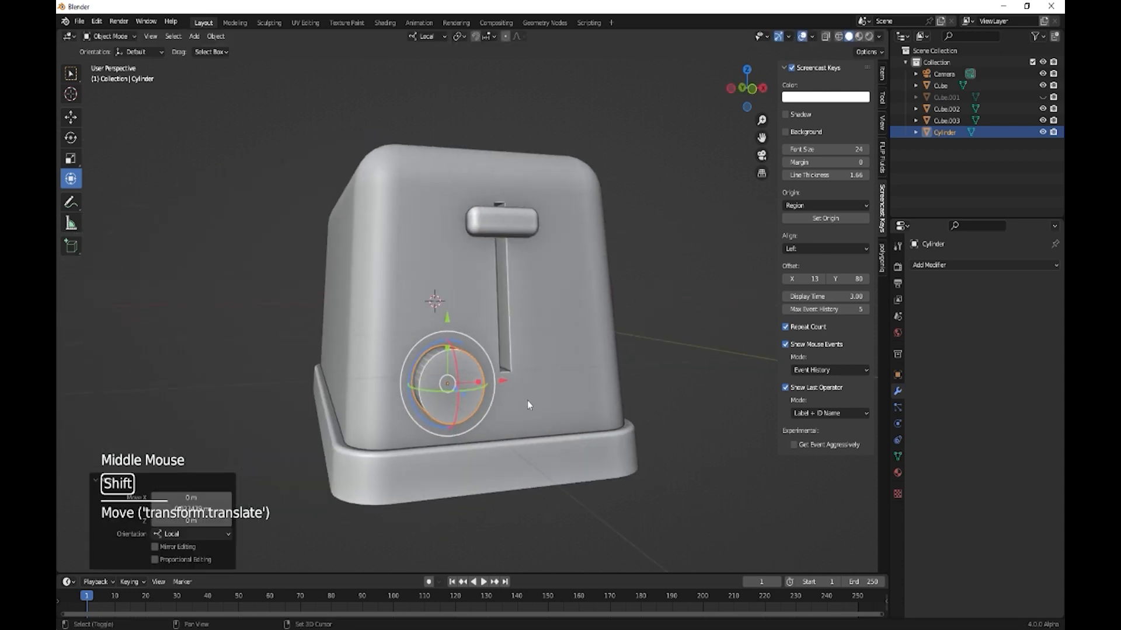
pyautogui.hotkey('shift', 'd')
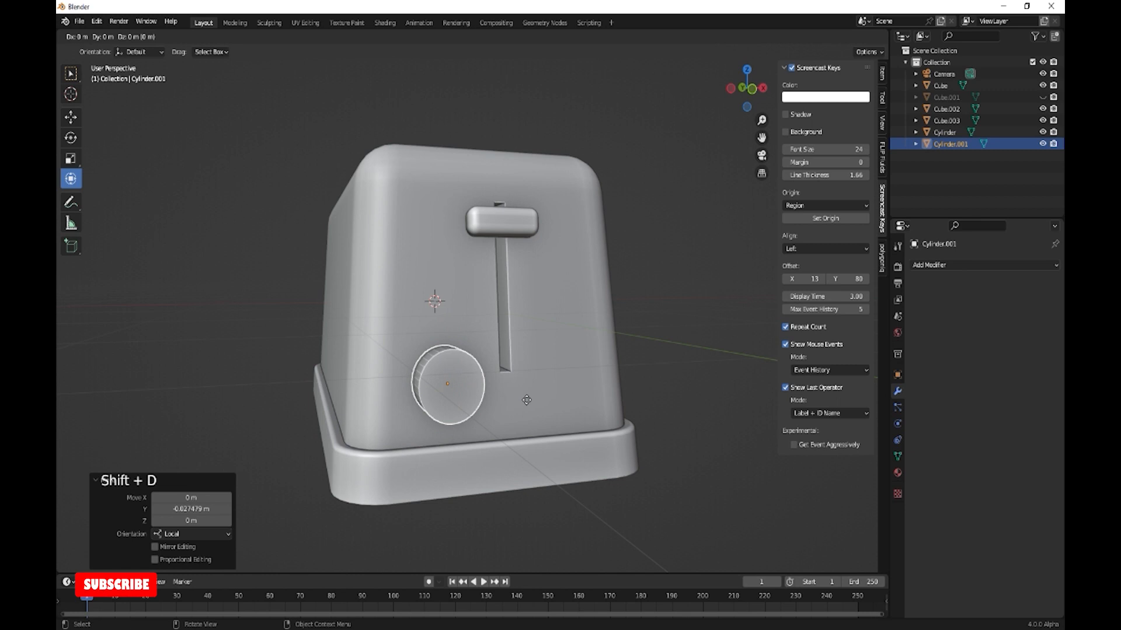
pyautogui.press('z')
pyautogui.click(525, 342)
pyautogui.press('s')
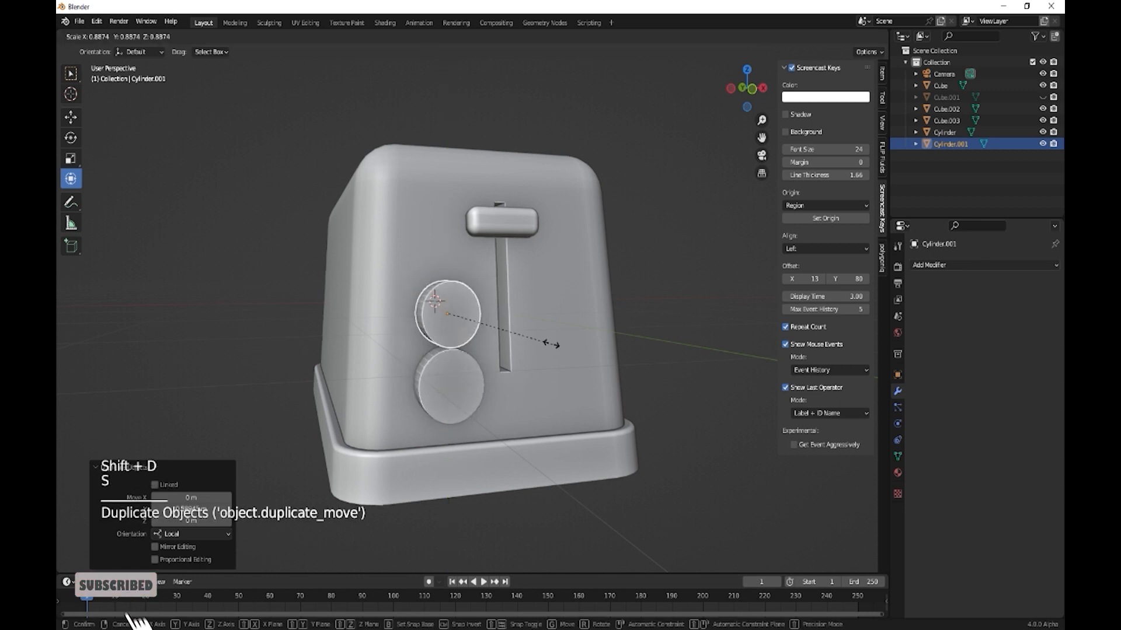
pyautogui.click(495, 327)
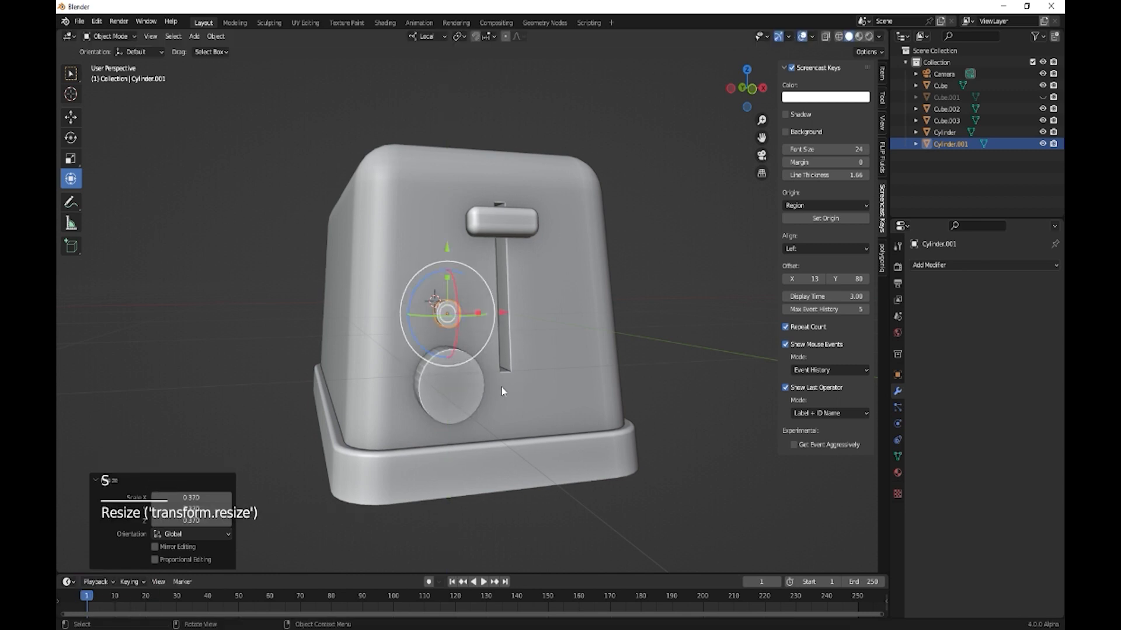
# Step: Sink the small button about -0.083 m along local Z, lower it slightly and shift it about -0.143 m along X
pyautogui.moveTo(495, 327); pyautogui.dragTo(561, 401, button='middle')
pyautogui.moveTo(491, 324); pyautogui.dragTo(478, 324)
pyautogui.moveTo(493, 353); pyautogui.dragTo(431, 327, button='middle')
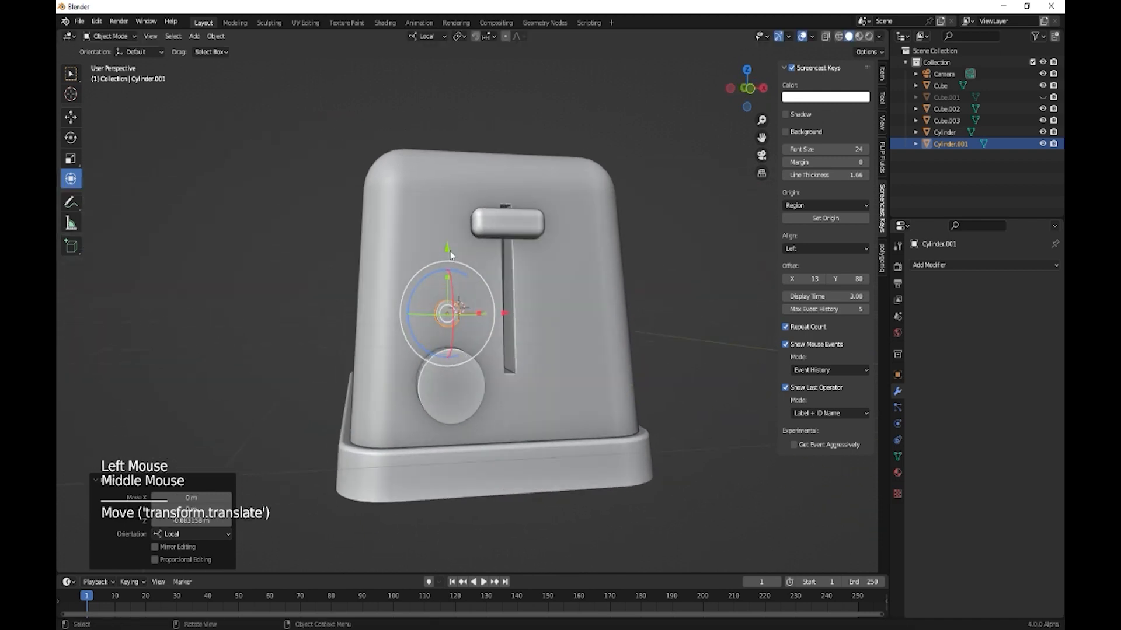
pyautogui.moveTo(446, 245); pyautogui.dragTo(446, 253)
pyautogui.moveTo(505, 323); pyautogui.dragTo(479, 320)
pyautogui.moveTo(506, 378); pyautogui.dragTo(596, 399, button='middle')
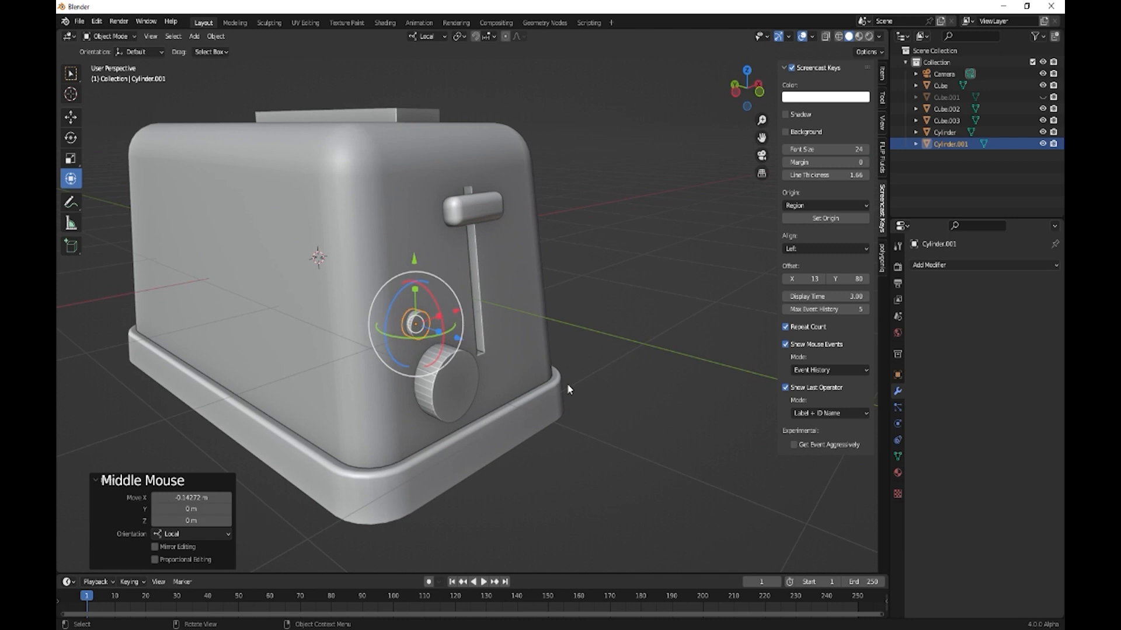
# Step: Add a Boolean modifier set to Difference to the toaster body and duplicate it for a second cut
pyautogui.click(445, 396)
pyautogui.click(512, 375)
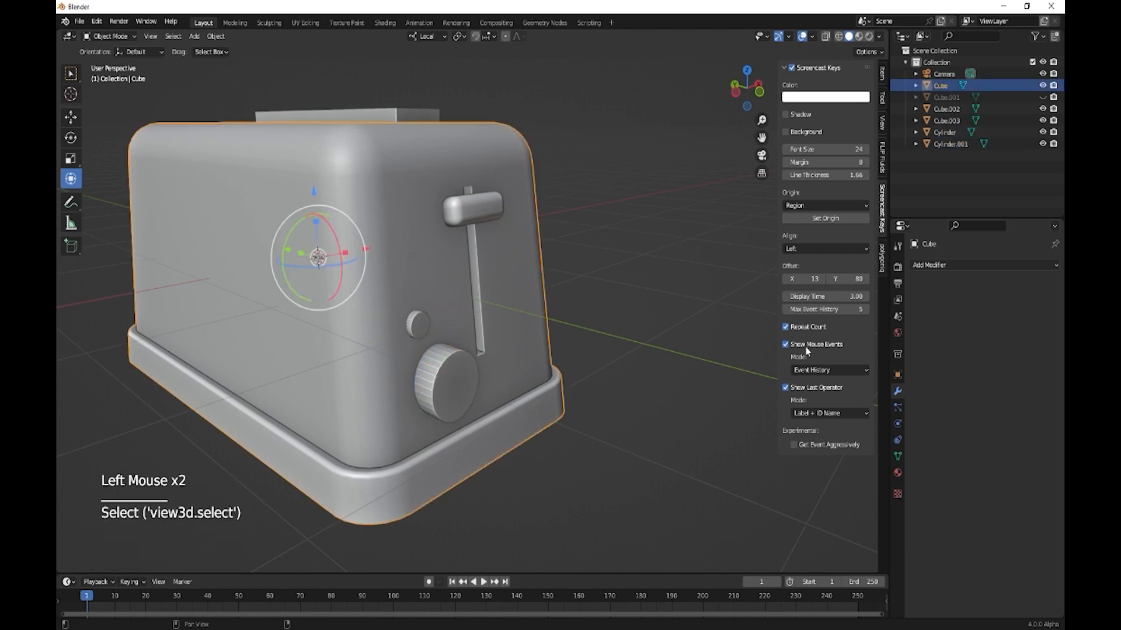
pyautogui.click(927, 265)
pyautogui.click(859, 324)
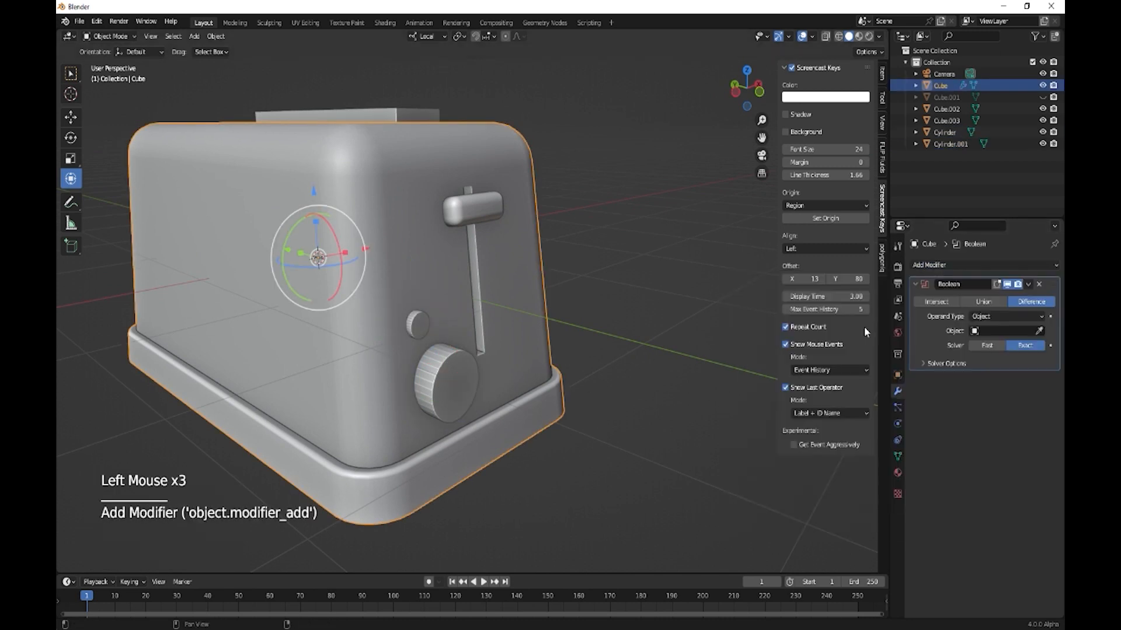
pyautogui.click(1027, 285)
pyautogui.click(996, 310)
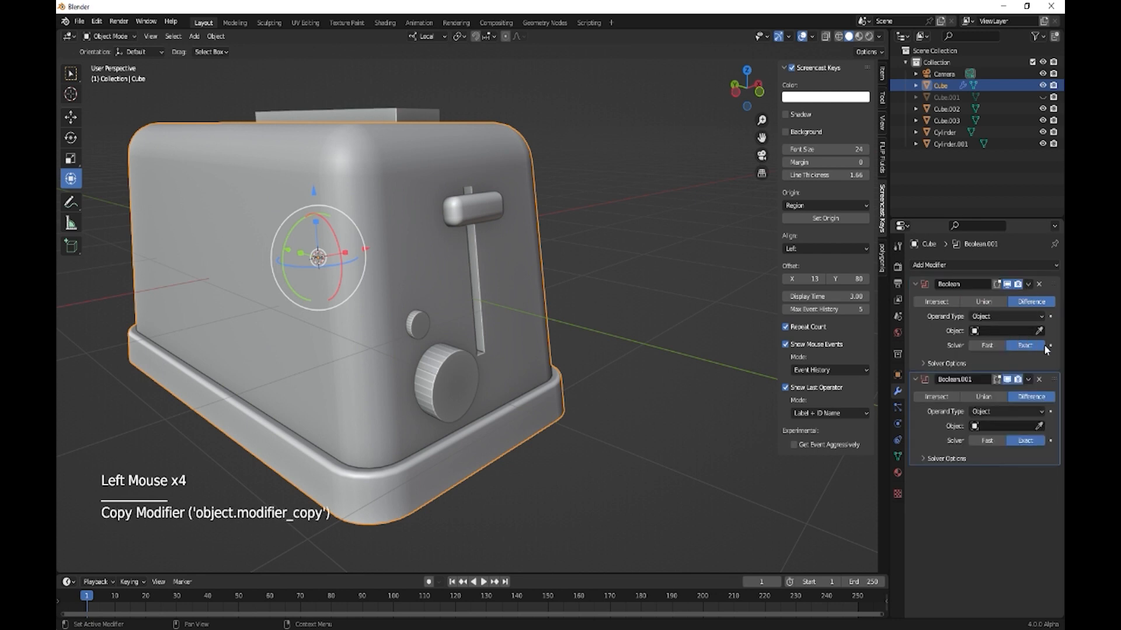
# Step: Assign the large knob and the small button as the cutters of the two Booleans and apply both modifiers
pyautogui.click(458, 374)
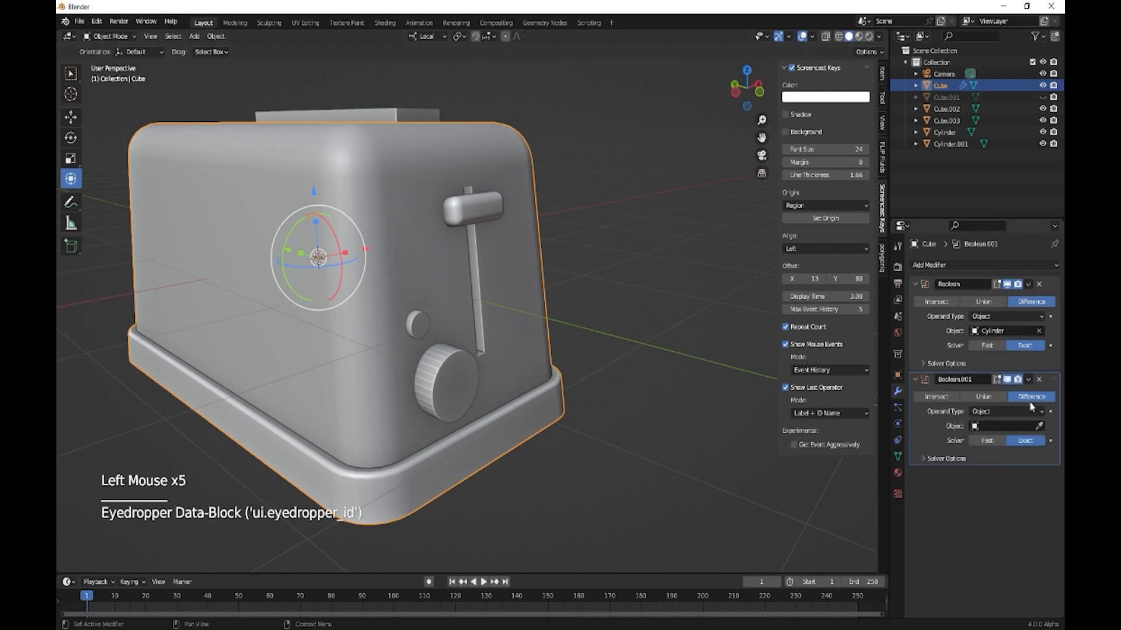
pyautogui.click(417, 323)
pyautogui.click(1029, 379)
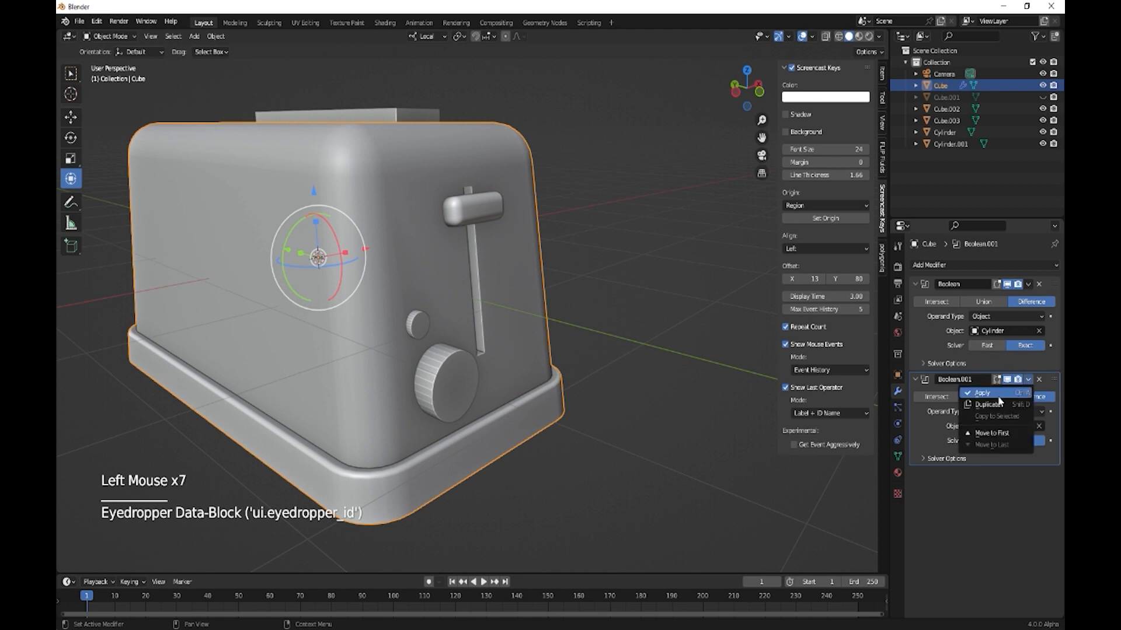
pyautogui.click(999, 394)
pyautogui.click(1028, 284)
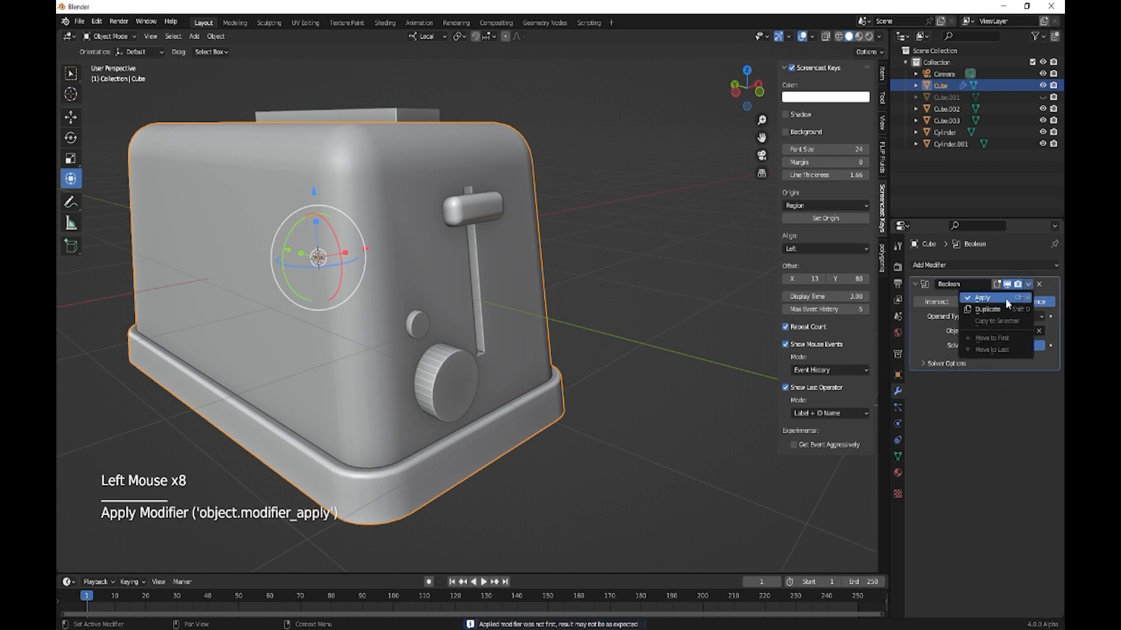
pyautogui.click(1004, 300)
# Step: Scale the large knob to 0.972 so it sits slightly inside its cut recess
pyautogui.click(456, 397)
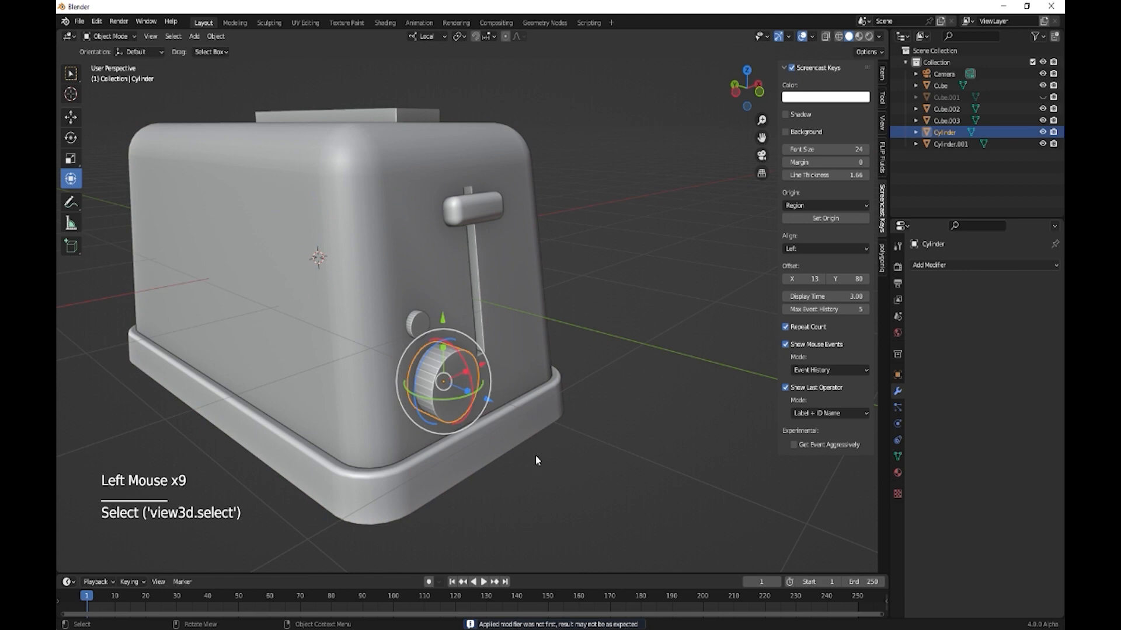
pyautogui.scroll(2, 537, 460)
pyautogui.moveTo(527, 457); pyautogui.dragTo(498, 445, button='middle')
pyautogui.press('KP_Decimal')
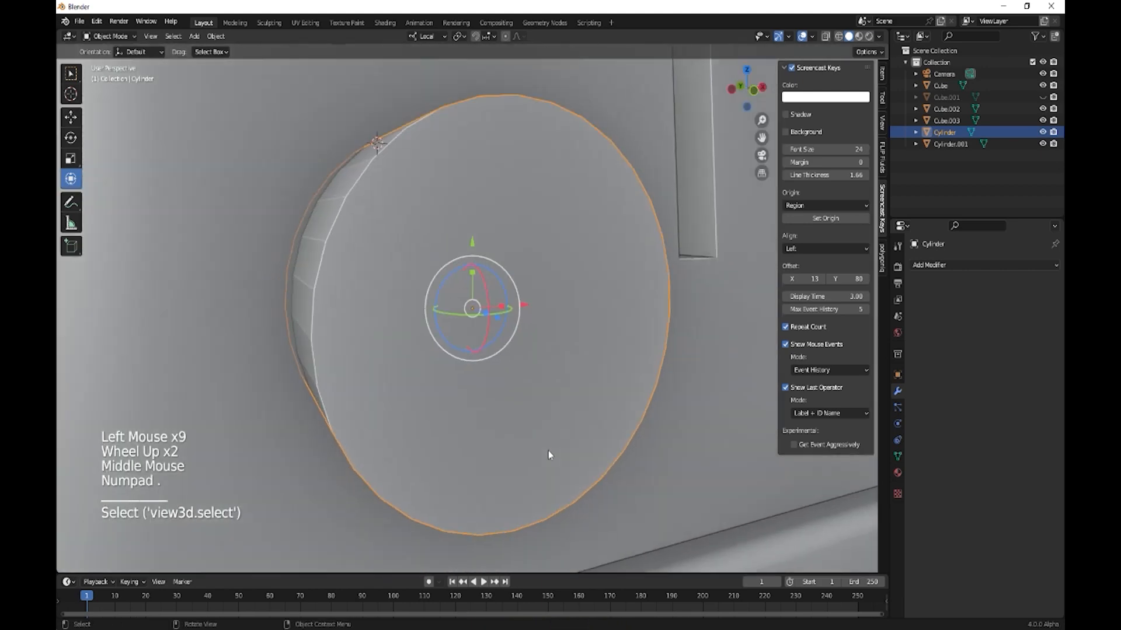
pyautogui.press('s')
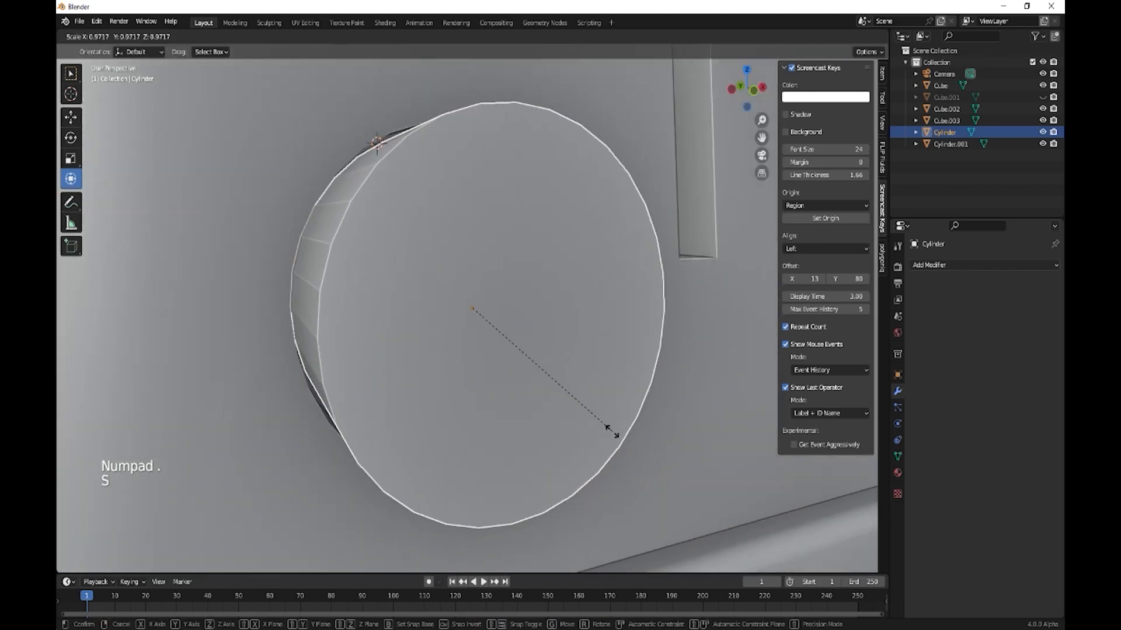
pyautogui.click(611, 432)
# Step: Scale the small button to 0.938 and apply all its transforms
pyautogui.moveTo(613, 435); pyautogui.dragTo(620, 463, button='middle')
pyautogui.scroll(-2, 620, 460)
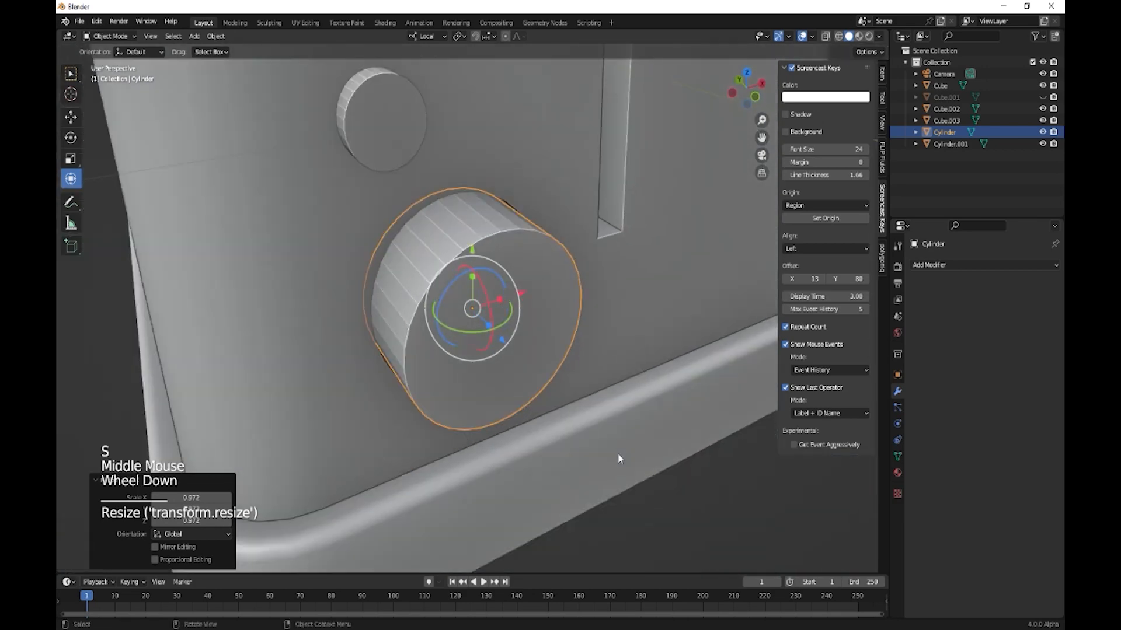
pyautogui.scroll(-1, 619, 460)
pyautogui.click(390, 152)
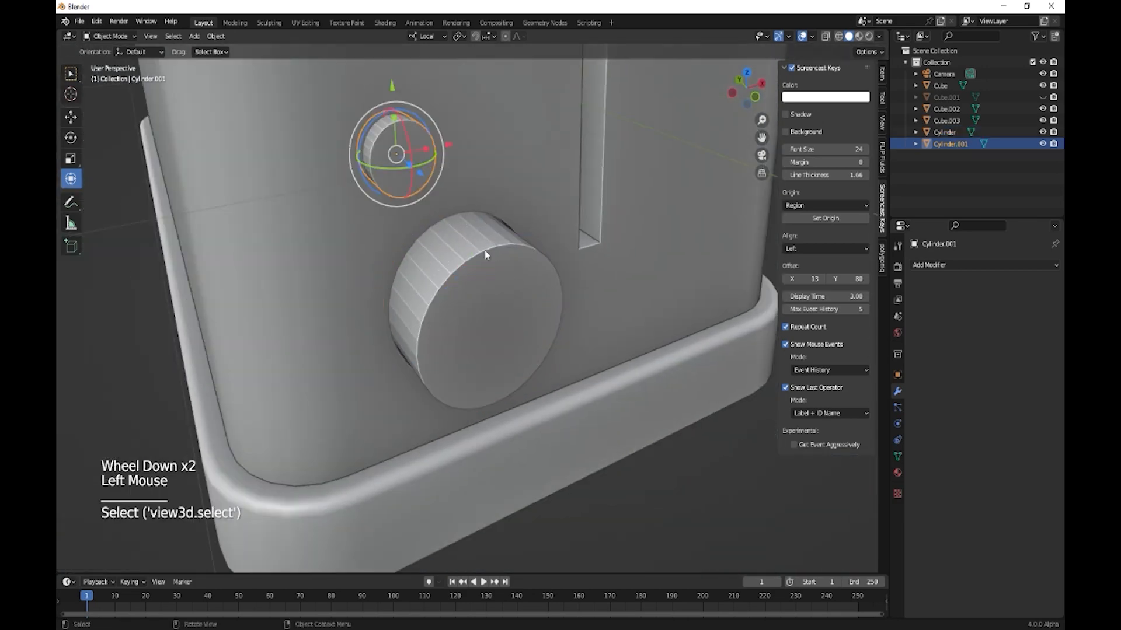
pyautogui.press('s')
pyautogui.click(470, 236)
pyautogui.moveTo(471, 237); pyautogui.dragTo(488, 186, button='middle')
pyautogui.hotkey('ctrl', 'a')
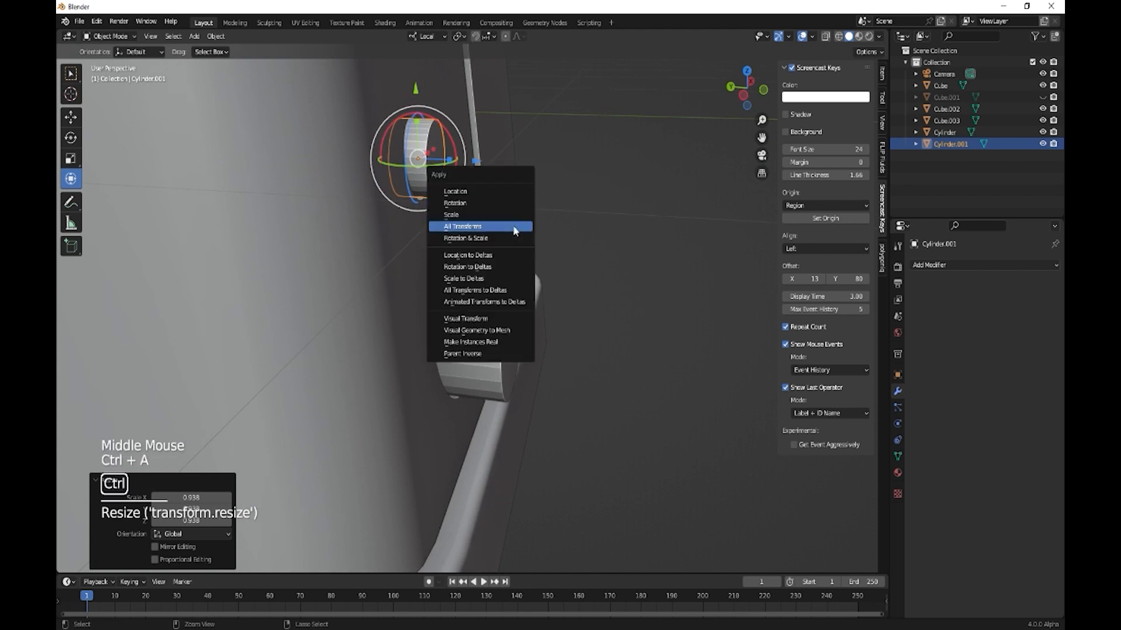
# Step: Bevel the small button's front edge loop with six segments
pyautogui.press('Tab')
pyautogui.moveTo(500, 217); pyautogui.dragTo(429, 159, button='middle')
pyautogui.keyDown('alt'); pyautogui.click(384, 151); pyautogui.keyUp('alt')
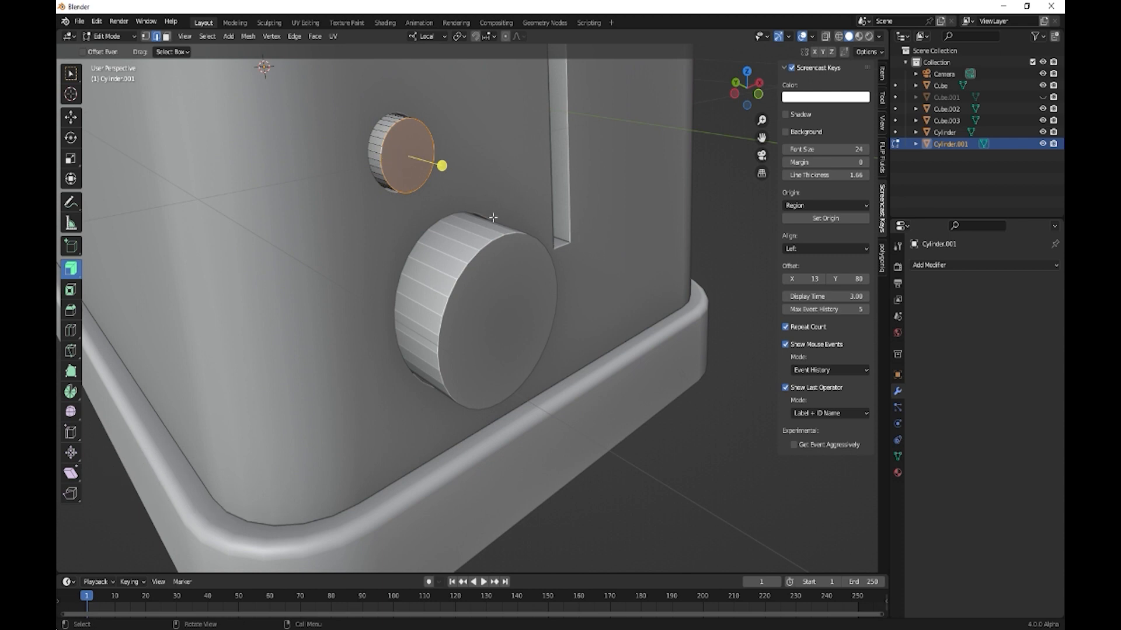
pyautogui.hotkey('ctrl', 'b')
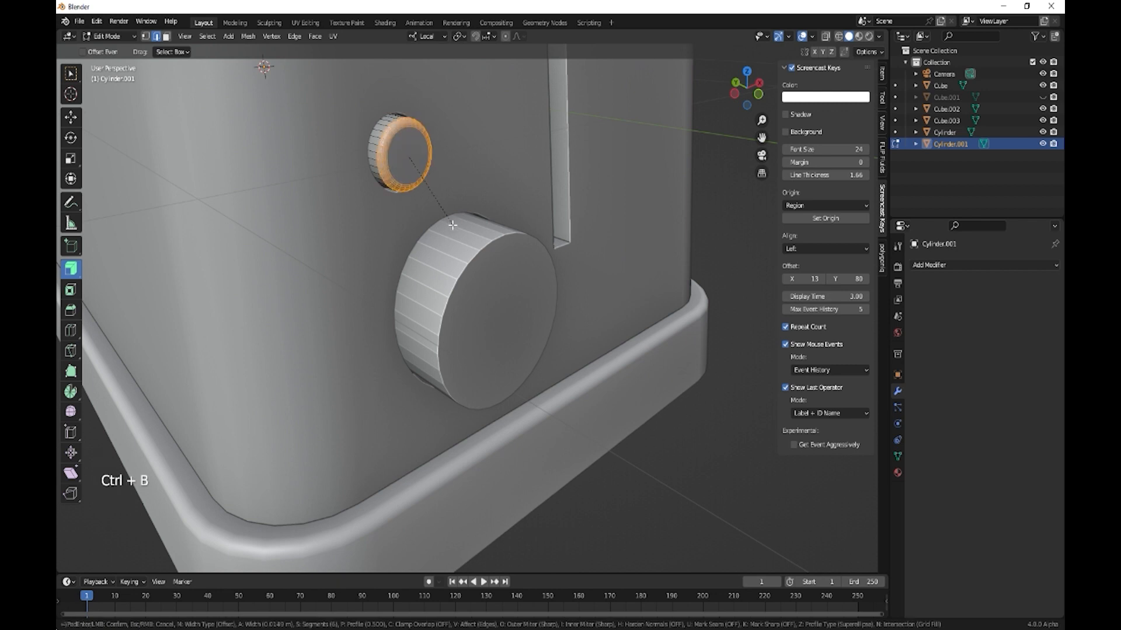
pyautogui.press('Tab')
# Step: Open the large knob's mesh for editing and select its front edge loop
pyautogui.moveTo(453, 230); pyautogui.dragTo(500, 252, button='middle')
pyautogui.click(516, 286)
pyautogui.press('Tab')
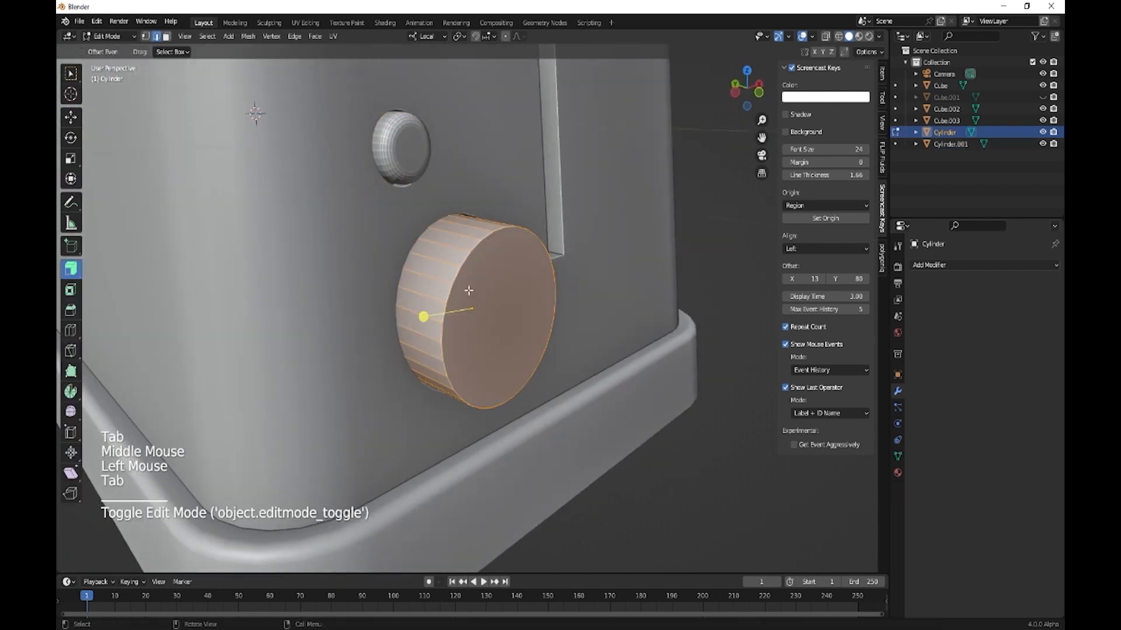
pyautogui.keyDown('alt'); pyautogui.click(544, 333); pyautogui.keyUp('alt')
# Step: Try a six-segment bevel on the large knob's front edge loop and undo it
pyautogui.hotkey('ctrl', 'b')
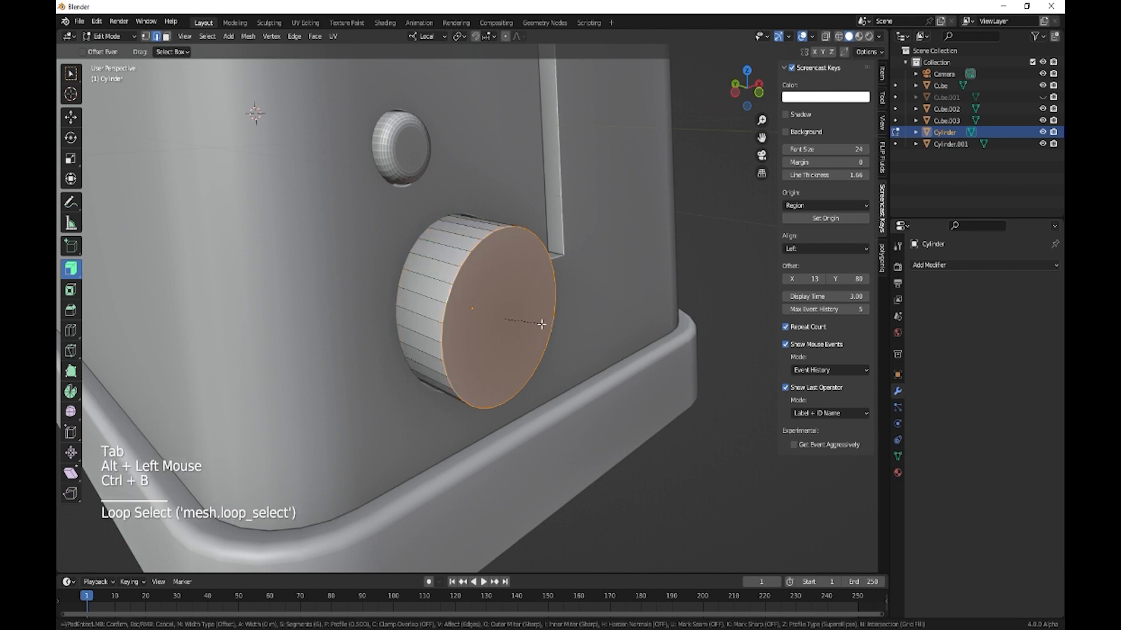
pyautogui.click(546, 337)
pyautogui.hotkey('ctrl', 'c')
pyautogui.hotkey('ctrl', 'x')
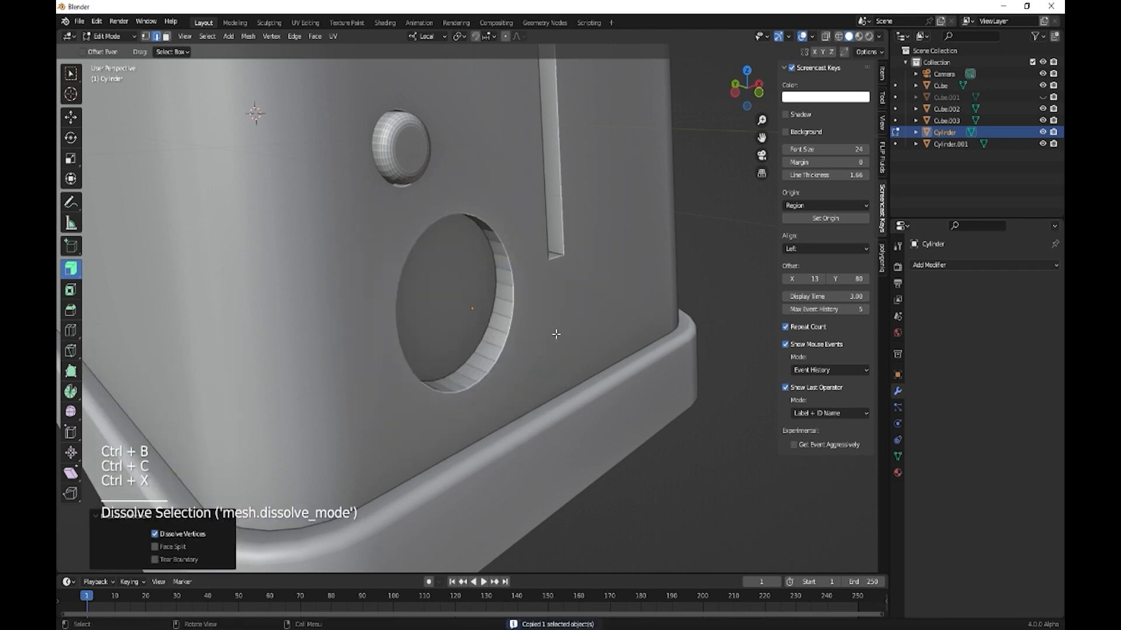
pyautogui.hotkey('ctrl', 'z')
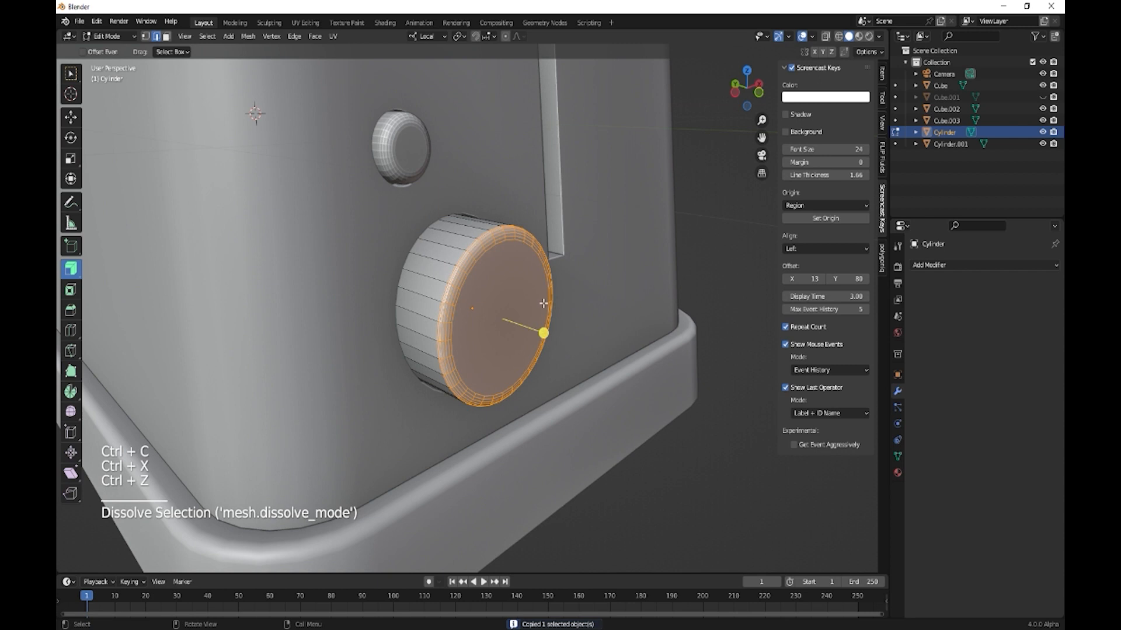
pyautogui.press('Tab')
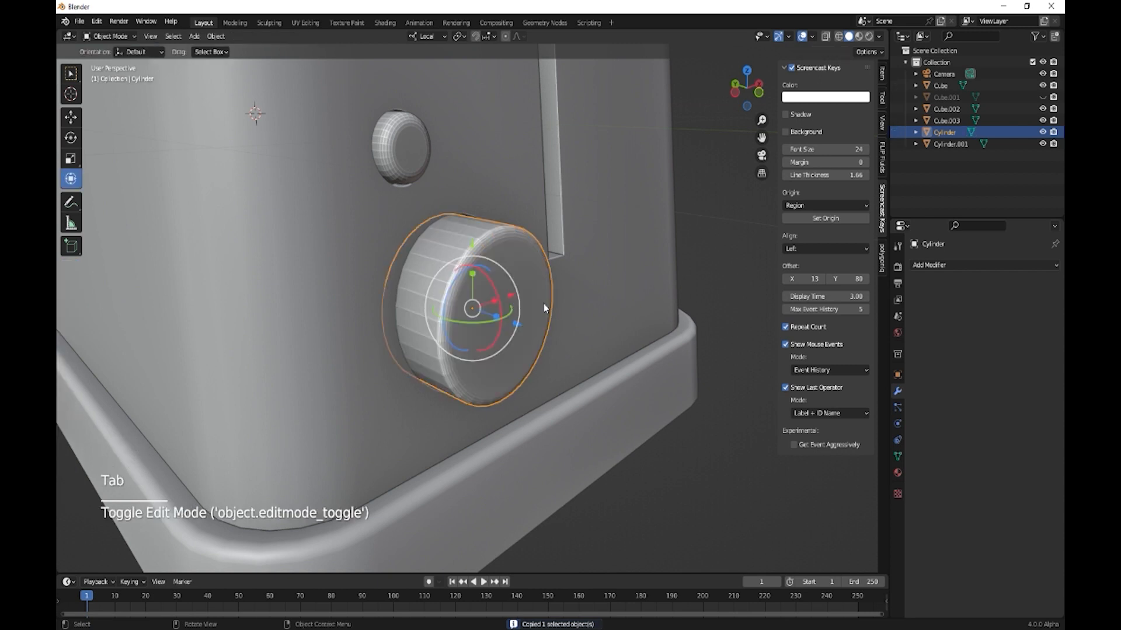
pyautogui.hotkey('ctrl', 'z')
pyautogui.hotkey('ctrl', 'z')
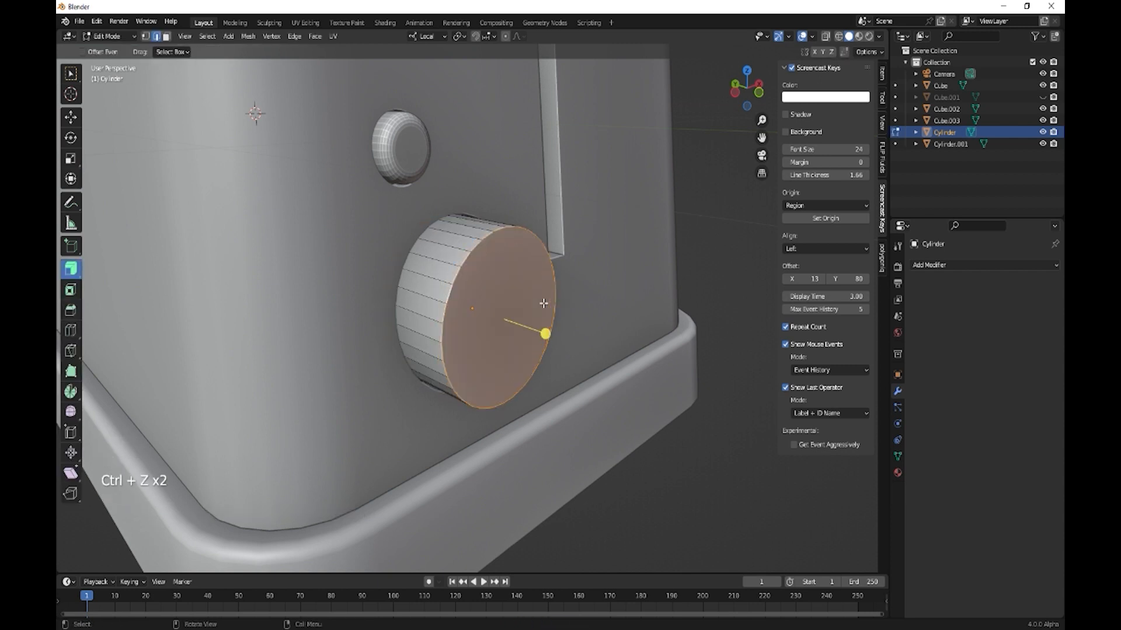
# Step: Apply all transforms to the large knob and bevel its front edge loop with six segments
pyautogui.press('Tab')
pyautogui.hotkey('ctrl', 'a')
pyautogui.press('Tab')
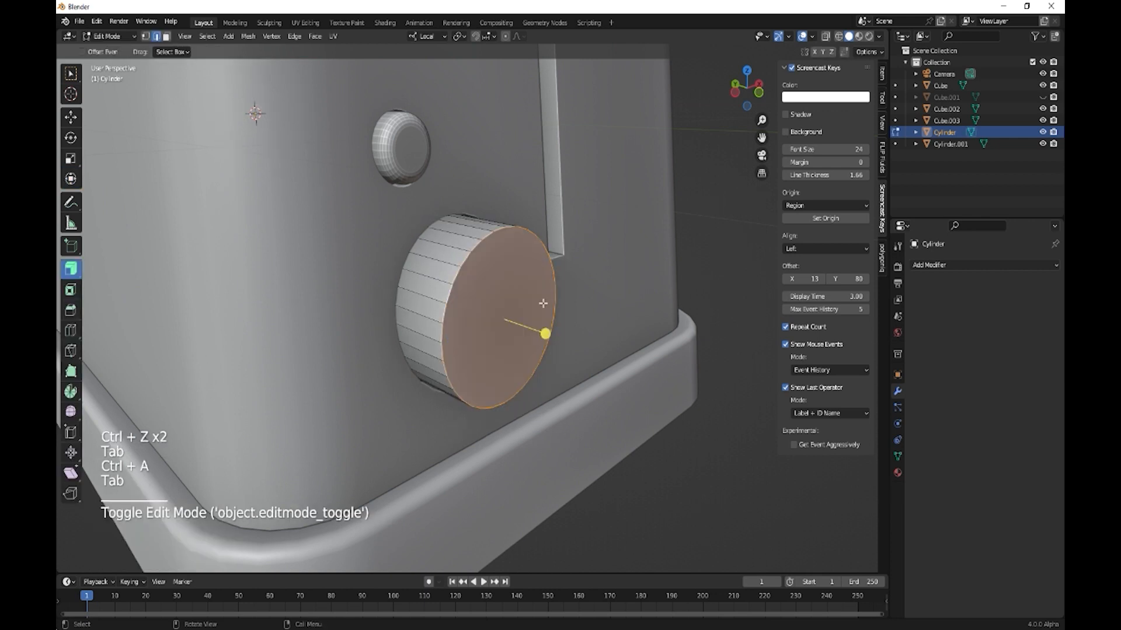
pyautogui.hotkey('ctrl', 'b')
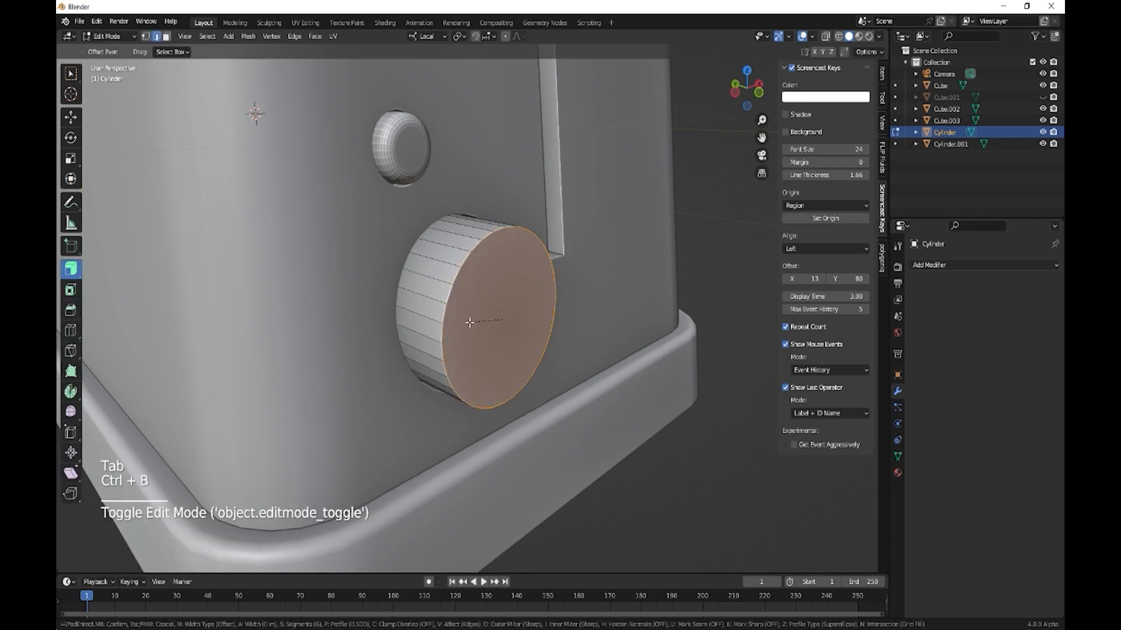
pyautogui.click(430, 342)
pyautogui.press('Tab')
# Step: Shade both the large knob and the small button smooth
pyautogui.rightClick(489, 330)
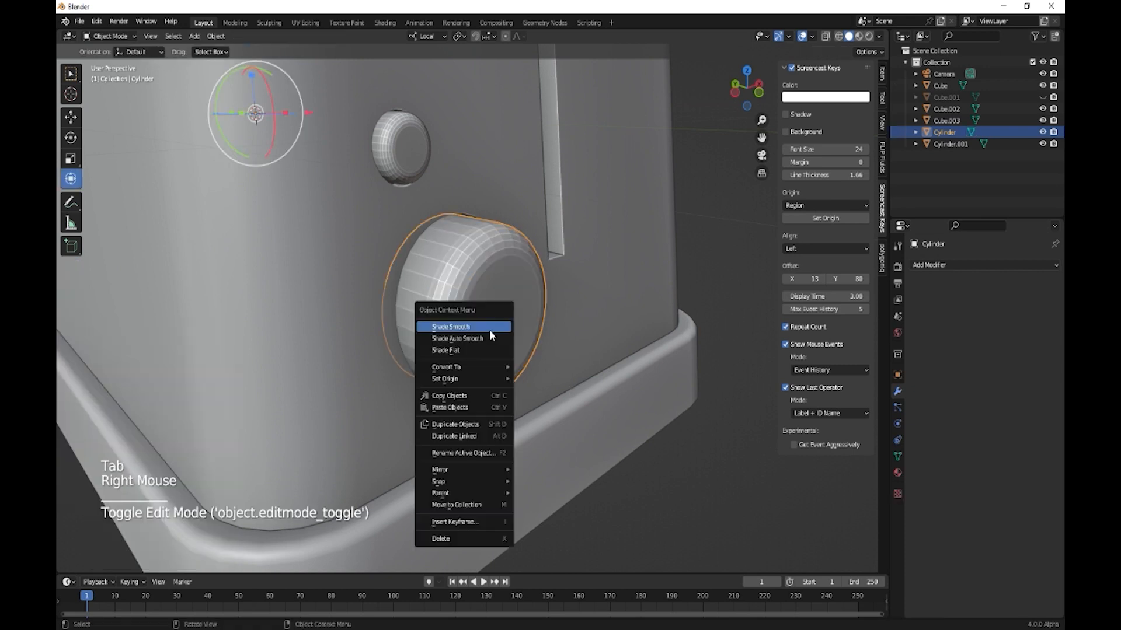
pyautogui.click(457, 330)
pyautogui.rightClick(381, 138)
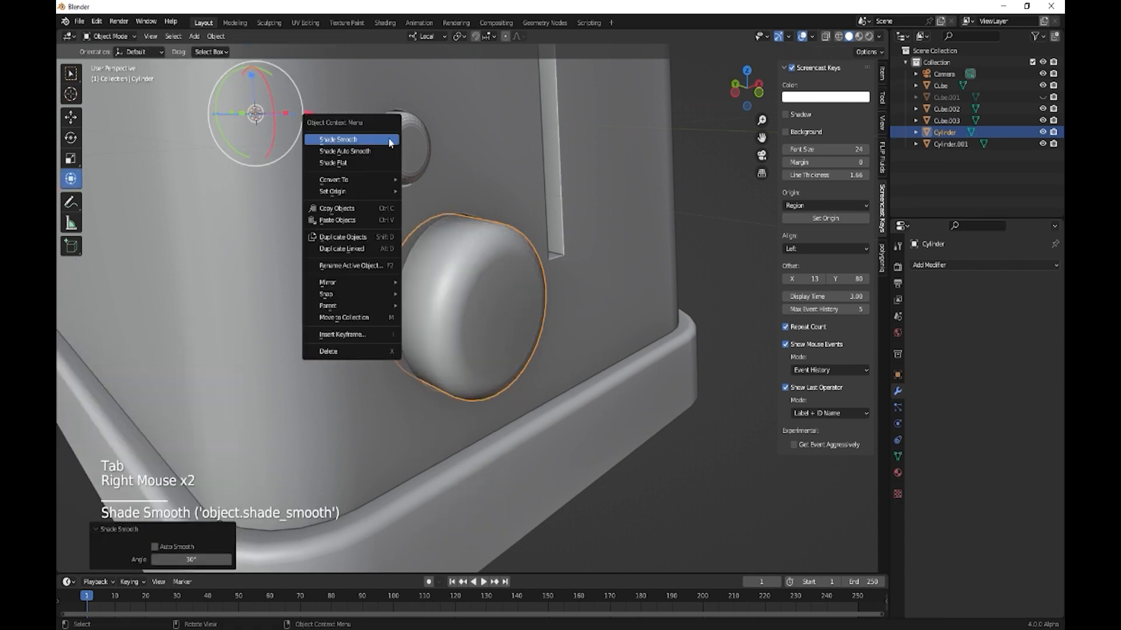
pyautogui.click(414, 137)
pyautogui.click(408, 139)
pyautogui.rightClick(402, 140)
pyautogui.click(403, 140)
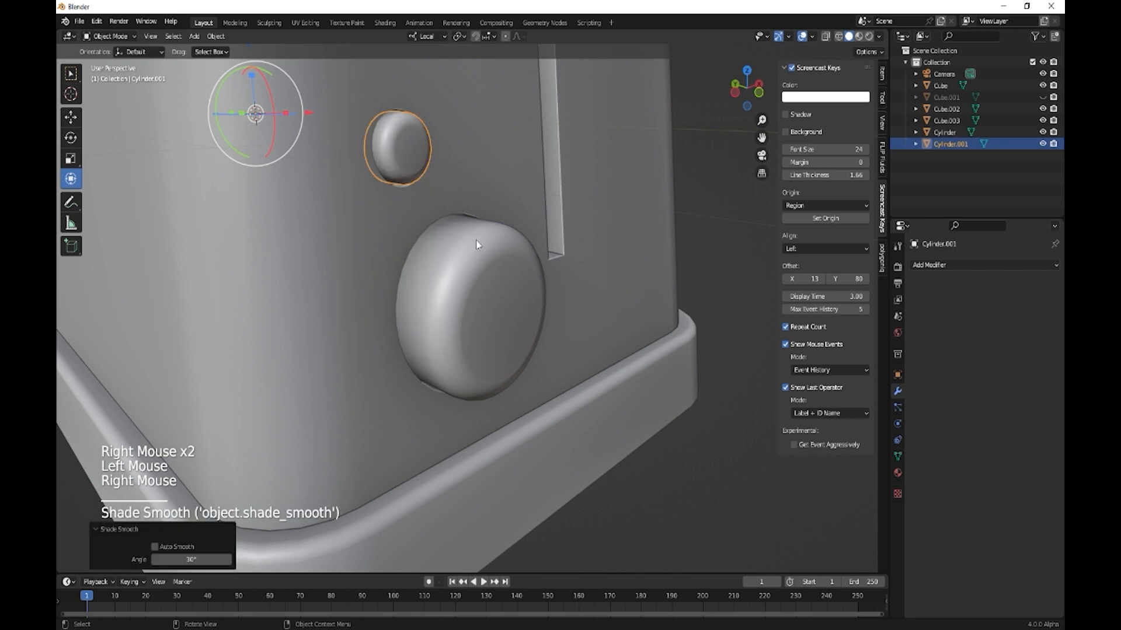
# Step: Set the large knob's origin to its geometry and move the knob about 0.0075 m along local Y
pyautogui.click(498, 304)
pyautogui.moveTo(506, 333); pyautogui.dragTo(492, 308, button='middle')
pyautogui.click(474, 312)
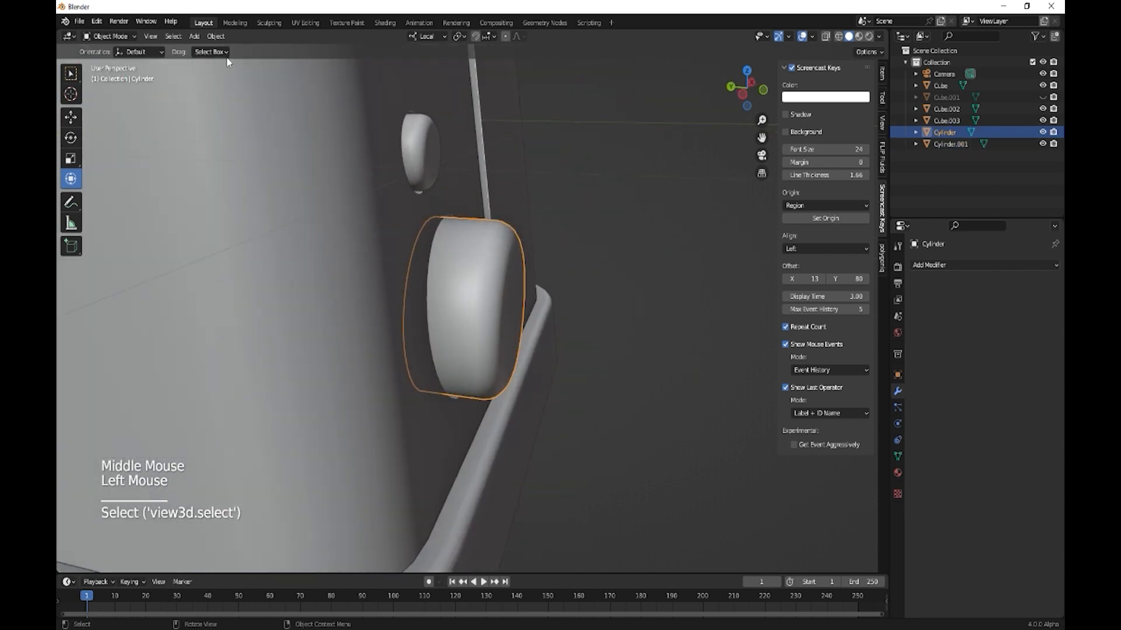
pyautogui.click(215, 36)
pyautogui.moveTo(237, 62)
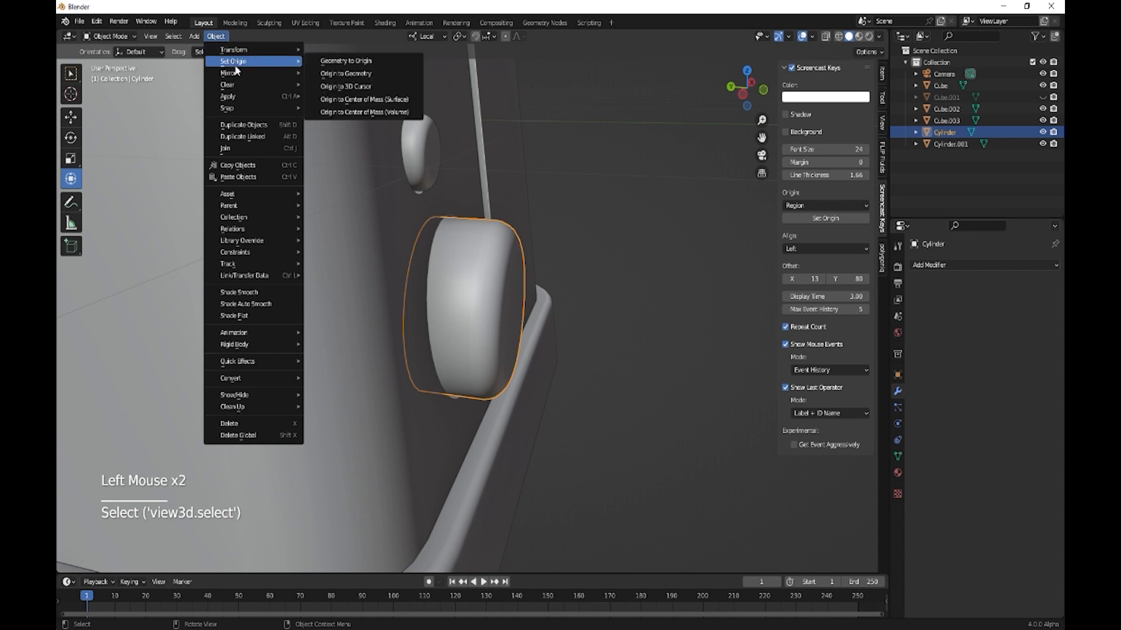
pyautogui.click(349, 74)
pyautogui.moveTo(438, 306); pyautogui.dragTo(431, 250)
# Step: Hide the remaining cutter block on top of the toaster to reveal the second bread slot
pyautogui.moveTo(463, 248); pyautogui.dragTo(528, 346, button='middle')
pyautogui.scroll(-2, 517, 333)
pyautogui.scroll(-3, 446, 370)
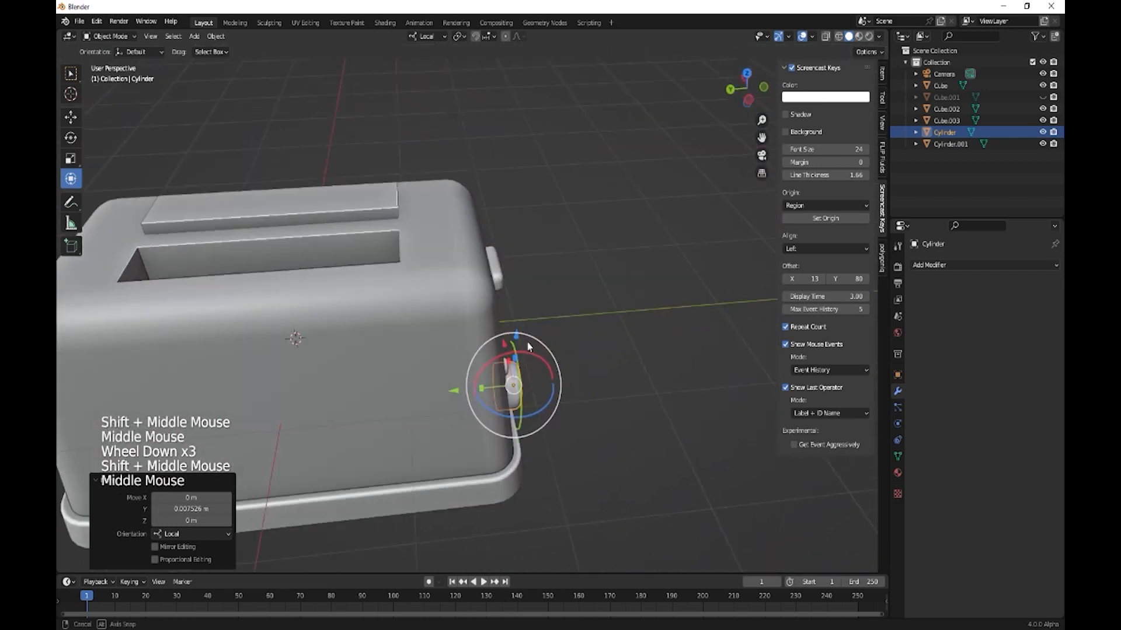
pyautogui.keyDown('shift'); pyautogui.moveTo(457, 356); pyautogui.dragTo(575, 390, button='middle'); pyautogui.keyUp('shift')
pyautogui.moveTo(451, 350); pyautogui.dragTo(546, 341, button='middle')
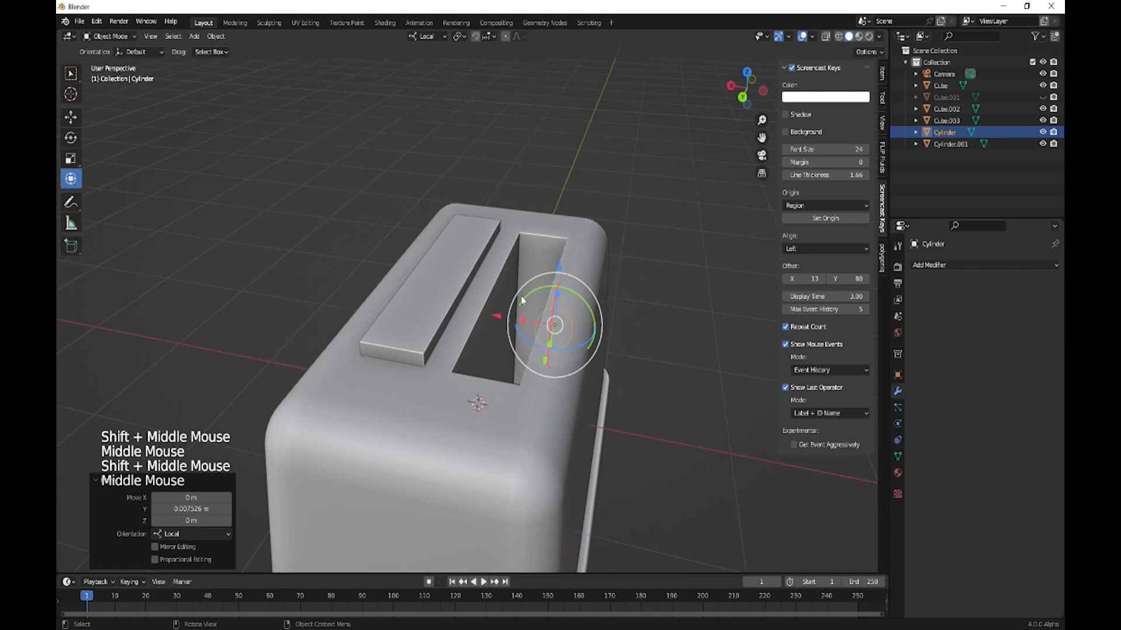
pyautogui.click(447, 252)
pyautogui.click(1043, 109)
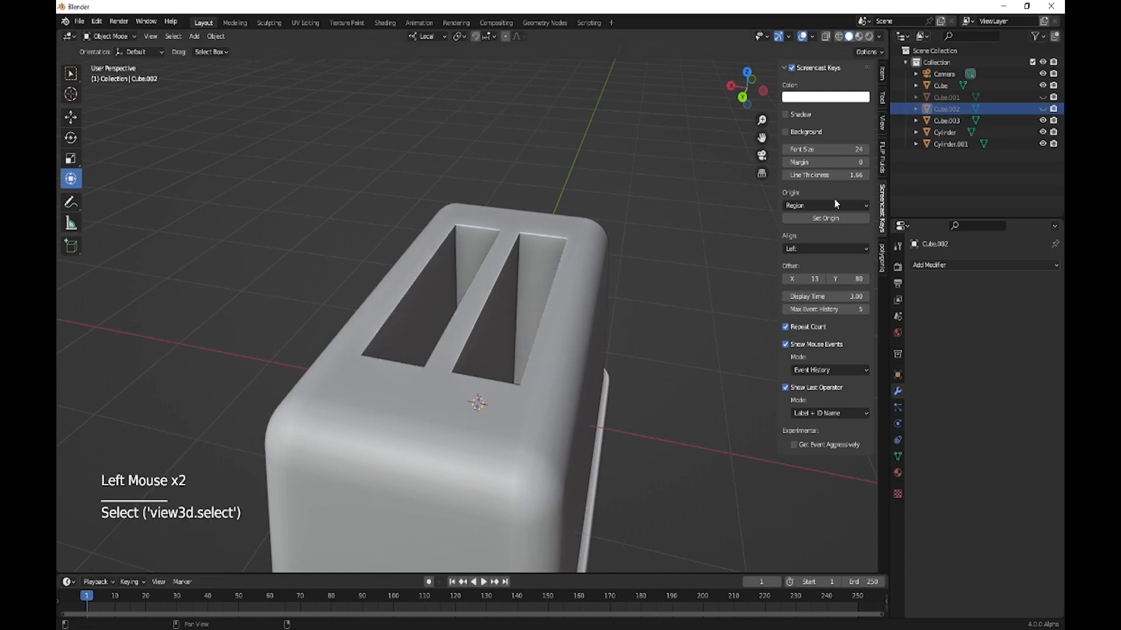
# Step: Cut one horizontal edge loop around the inner walls of one bread slot in the toaster body, with slide factor 0.011
pyautogui.click(517, 255)
pyautogui.press('Tab')
pyautogui.press('`')
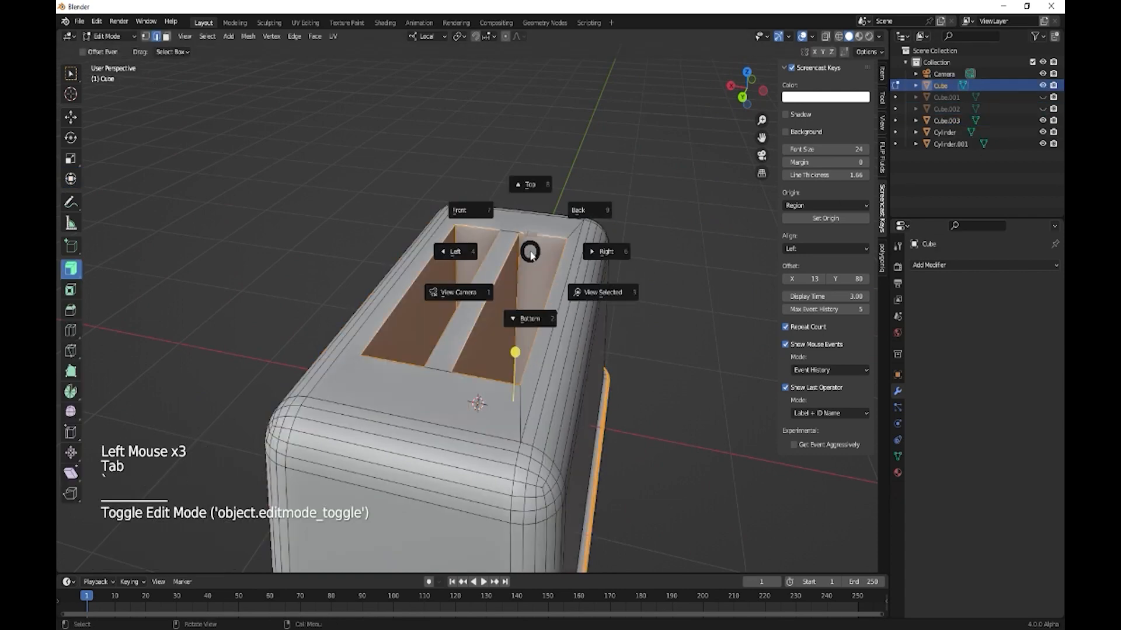
pyautogui.click(604, 252)
pyautogui.scroll(1, 562, 277)
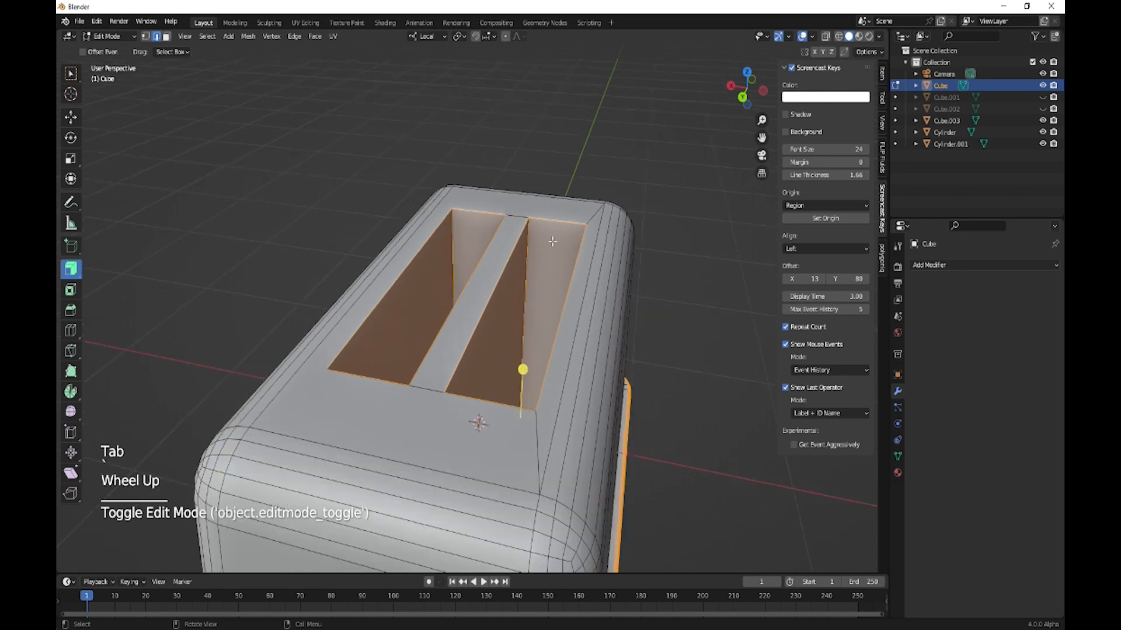
pyautogui.press('ctrl')
pyautogui.hotkey('ctrl', 'r')
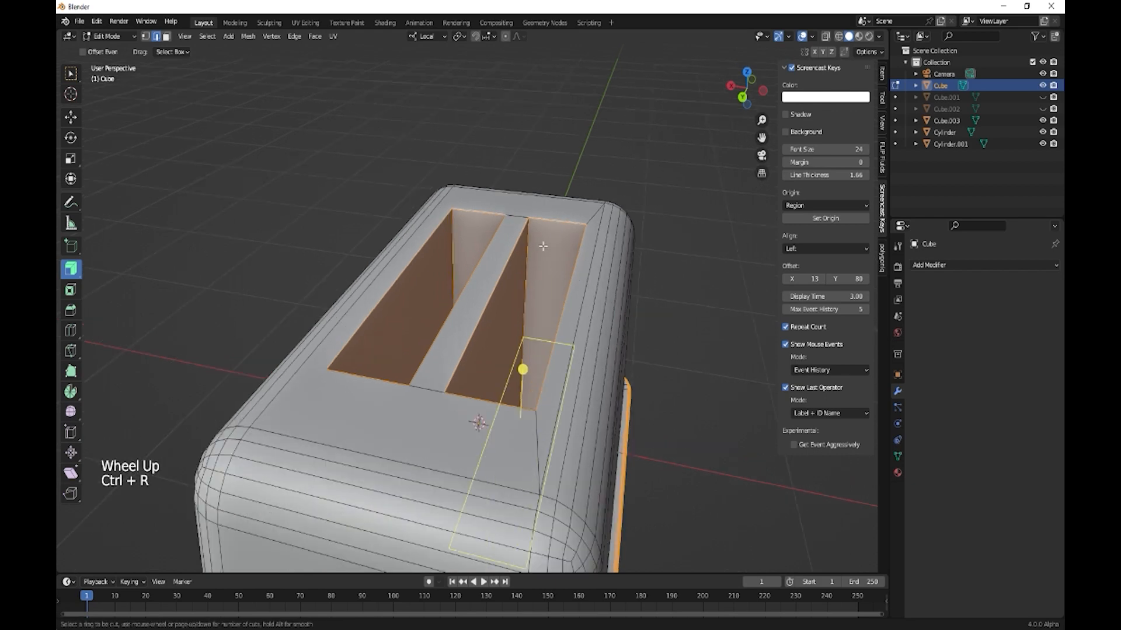
pyautogui.click(534, 249)
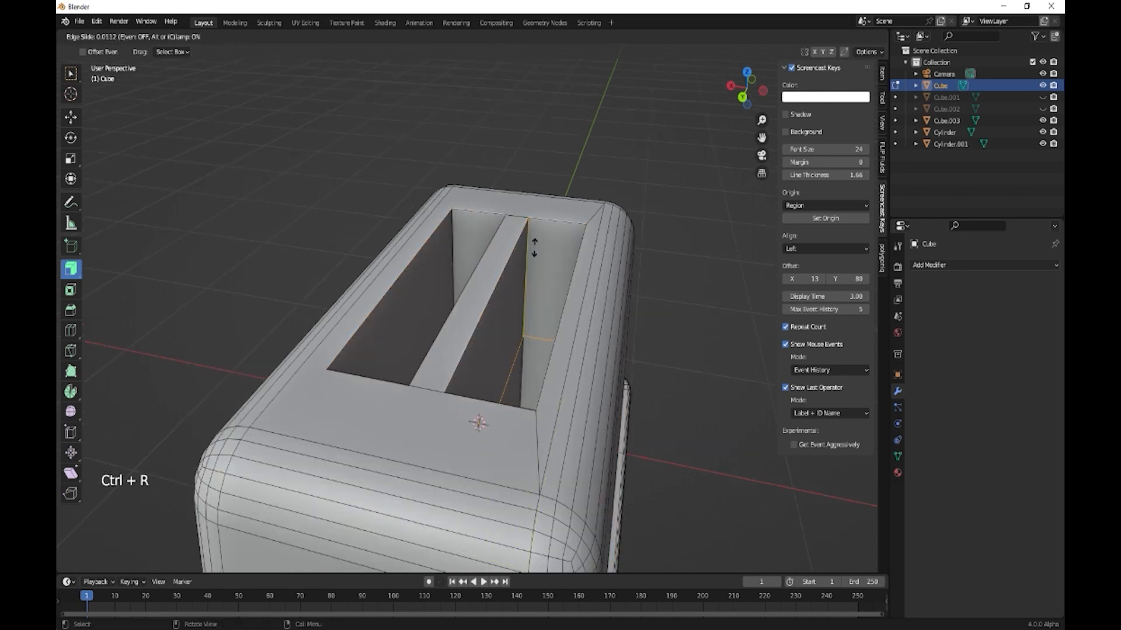
pyautogui.press('ctrl')
pyautogui.click(534, 247)
# Step: Cut a matching horizontal edge loop around the inner walls of the other bread slot, centred without sliding
pyautogui.hotkey('ctrl', 'r')
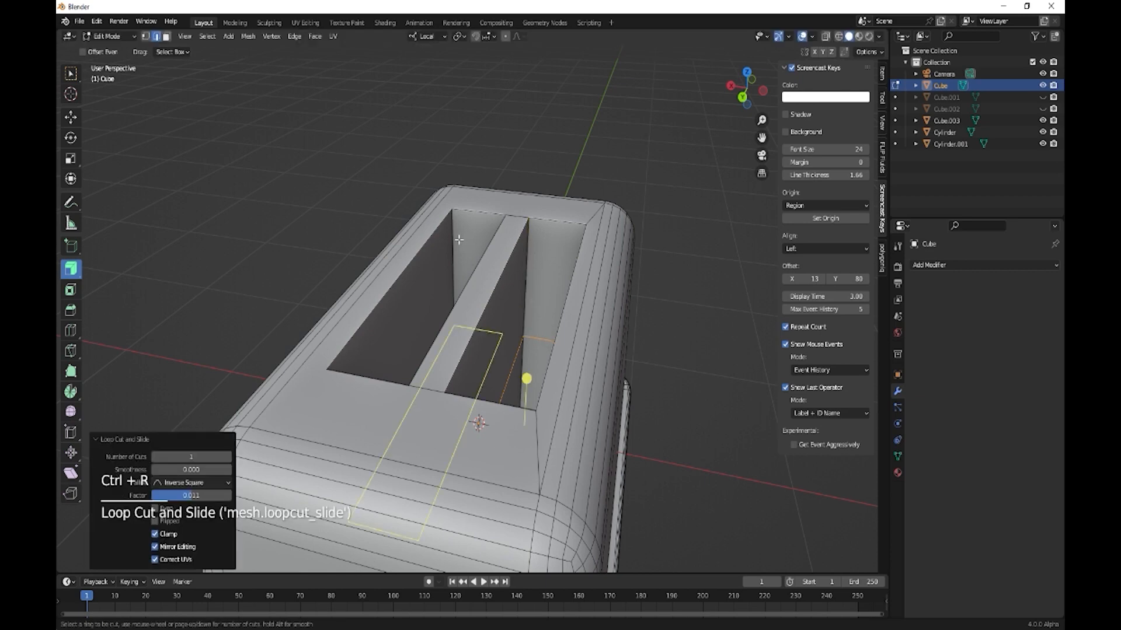
pyautogui.click(459, 240)
pyautogui.rightClick(459, 240)
# Step: Select the new edge loops in both bread slots and move them up to just below the toaster's top surface
pyautogui.moveTo(524, 297); pyautogui.dragTo(513, 321, button='middle')
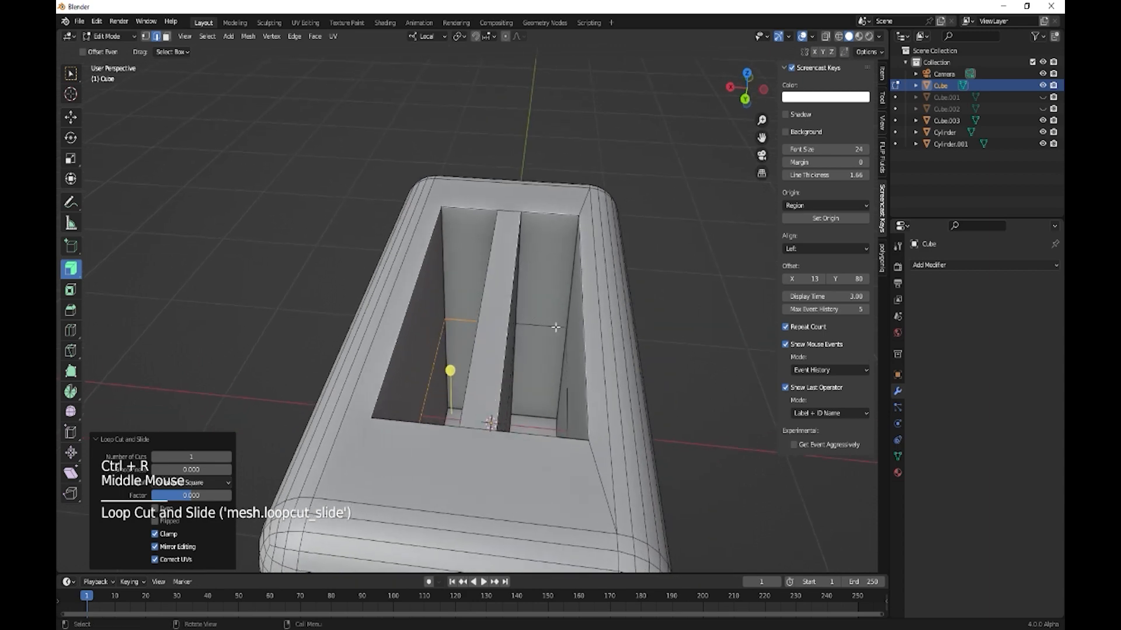
pyautogui.keyDown('alt'); pyautogui.keyDown('shift'); pyautogui.click(553, 326); pyautogui.keyUp('shift'); pyautogui.keyUp('alt')
pyautogui.moveTo(567, 348); pyautogui.dragTo(565, 280, button='middle')
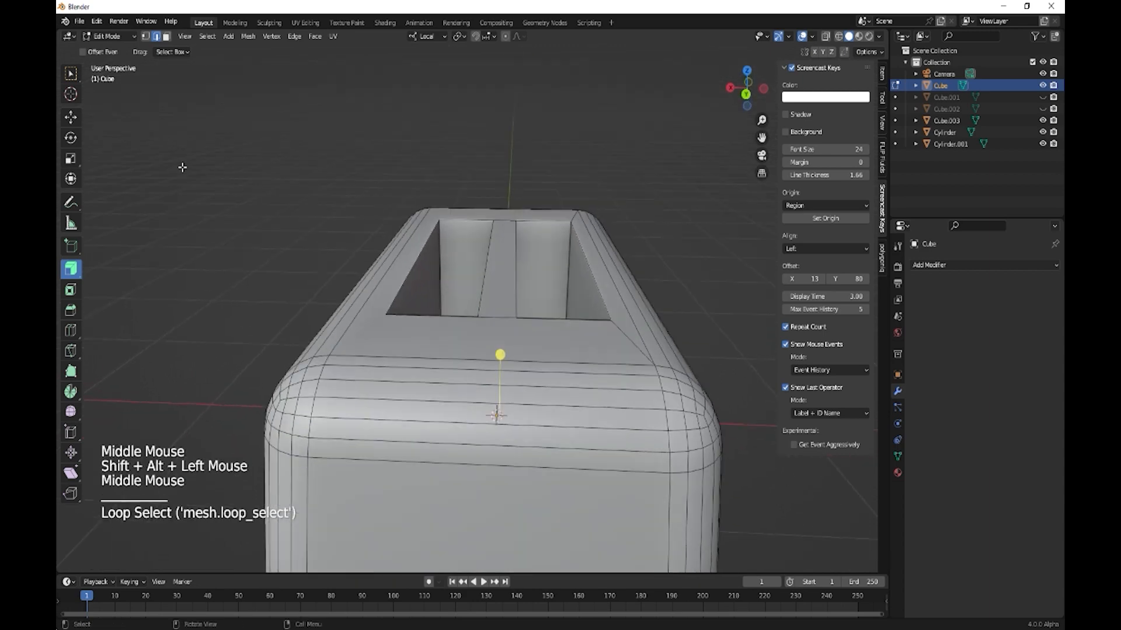
pyautogui.click(71, 180)
pyautogui.moveTo(502, 362); pyautogui.dragTo(509, 208)
pyautogui.click(557, 279)
# Step: Select the four inner wall faces below the new loop in one bread slot and extrude them slightly along their normals
pyautogui.press('3')
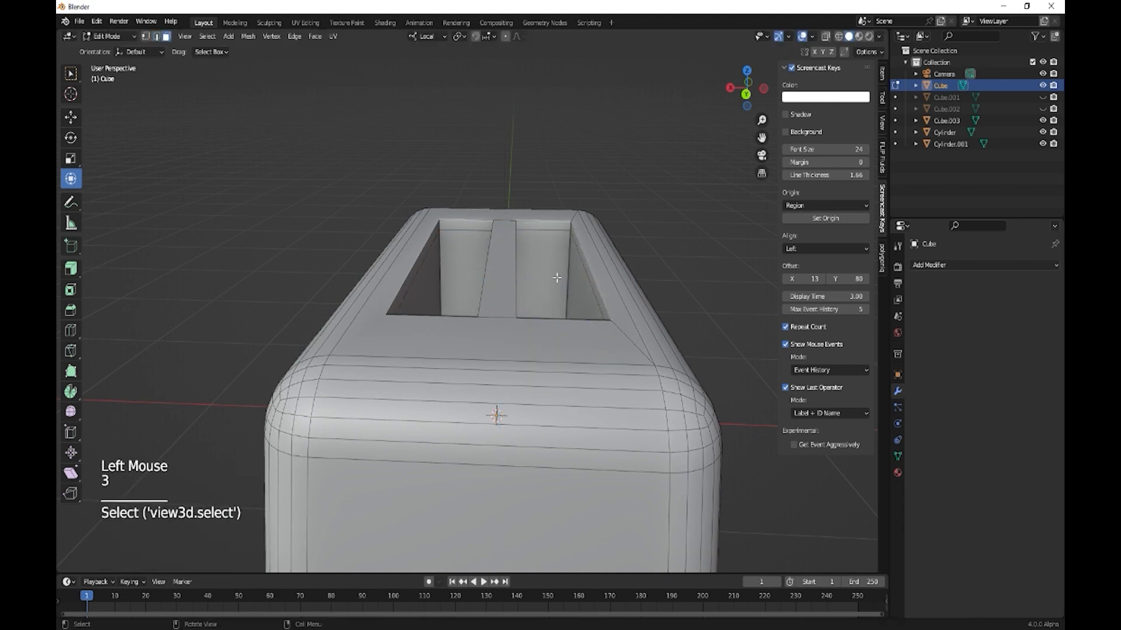
pyautogui.click(557, 279)
pyautogui.keyDown('shift'); pyautogui.click(554, 274); pyautogui.keyUp('shift')
pyautogui.moveTo(555, 274); pyautogui.dragTo(420, 210, button='middle')
pyautogui.keyDown('shift'); pyautogui.click(514, 295); pyautogui.keyUp('shift')
pyautogui.keyDown('shift'); pyautogui.click(405, 193); pyautogui.keyUp('shift')
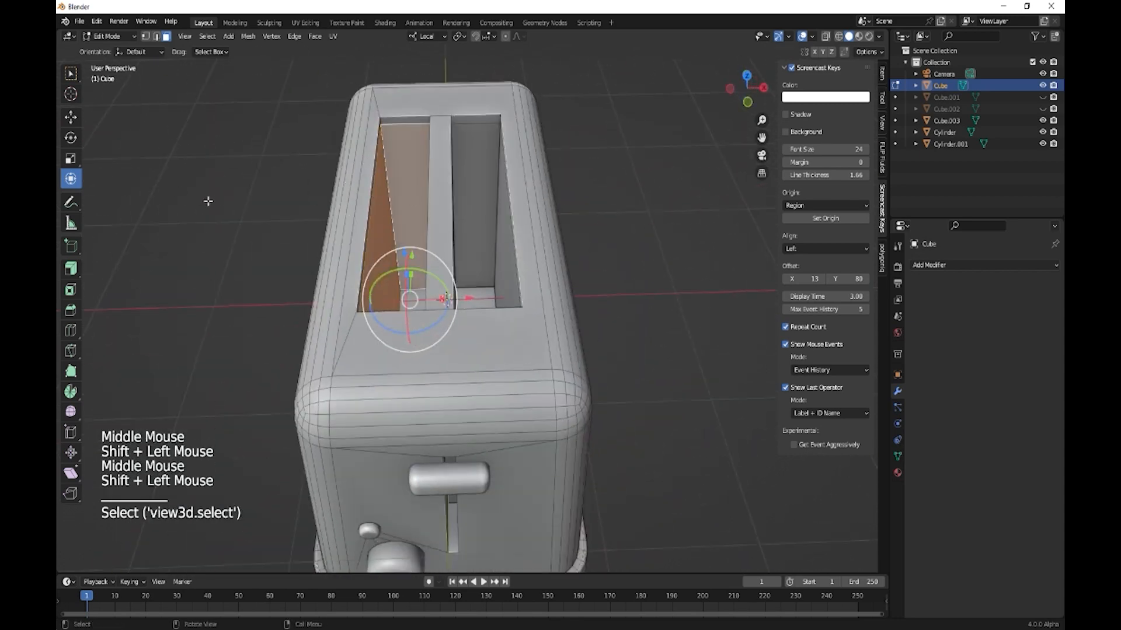
pyautogui.click(70, 268)
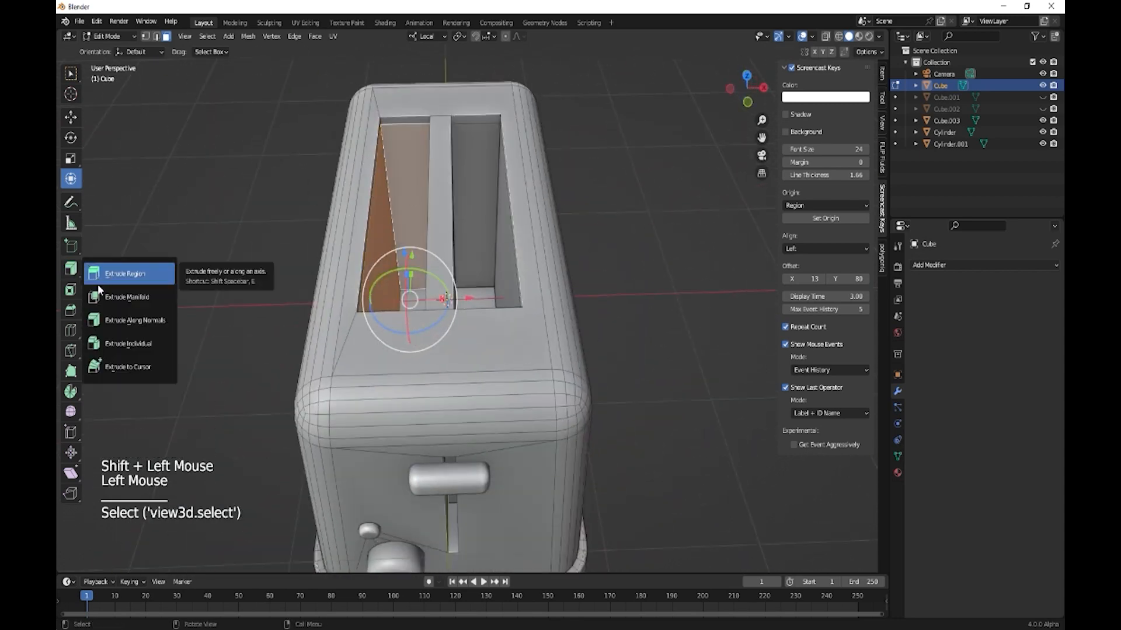
pyautogui.click(97, 284)
pyautogui.moveTo(406, 258); pyautogui.dragTo(408, 265)
pyautogui.moveTo(408, 265); pyautogui.dragTo(379, 189, button='middle')
# Step: Extrude the four inner wall faces below the loop in the other bread slot slightly along their normals
pyautogui.click(365, 233)
pyautogui.keyDown('shift'); pyautogui.click(368, 246); pyautogui.keyUp('shift')
pyautogui.moveTo(368, 245); pyautogui.dragTo(561, 289, button='middle')
pyautogui.keyDown('shift'); pyautogui.click(391, 312); pyautogui.keyUp('shift')
pyautogui.keyDown('shift'); pyautogui.click(568, 275); pyautogui.keyUp('shift')
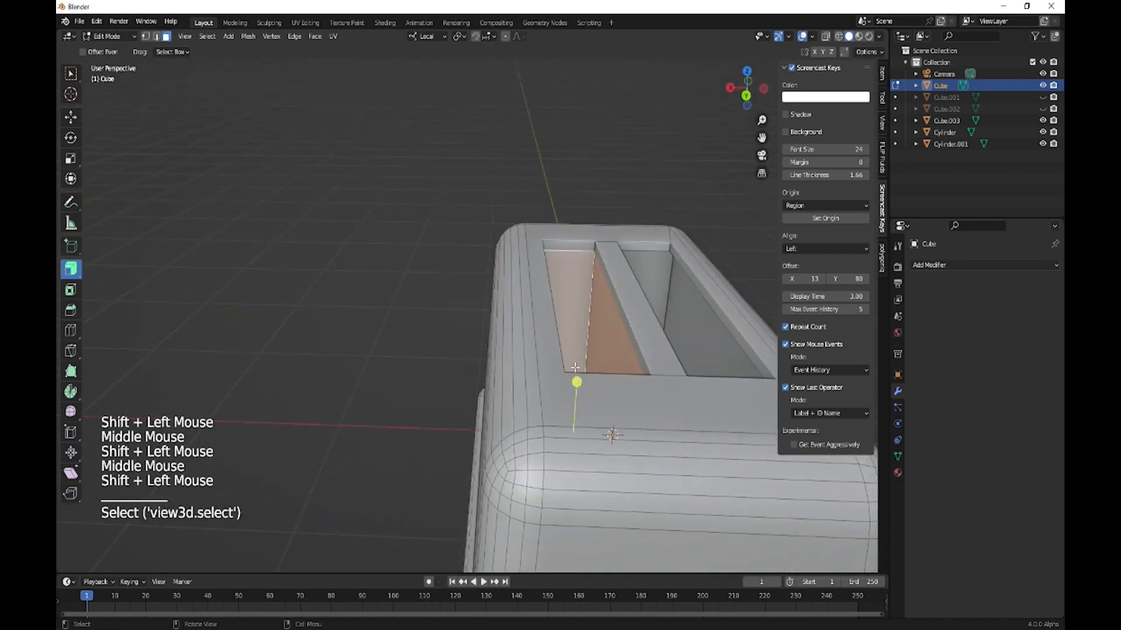
pyautogui.moveTo(577, 382); pyautogui.dragTo(576, 385)
pyautogui.press('Tab')
pyautogui.keyDown('shift'); pyautogui.moveTo(659, 320); pyautogui.dragTo(545, 352, button='middle'); pyautogui.keyUp('shift')
pyautogui.press('Tab')
pyautogui.click(533, 335)
pyautogui.keyDown('alt'); pyautogui.click(547, 313); pyautogui.keyUp('alt')
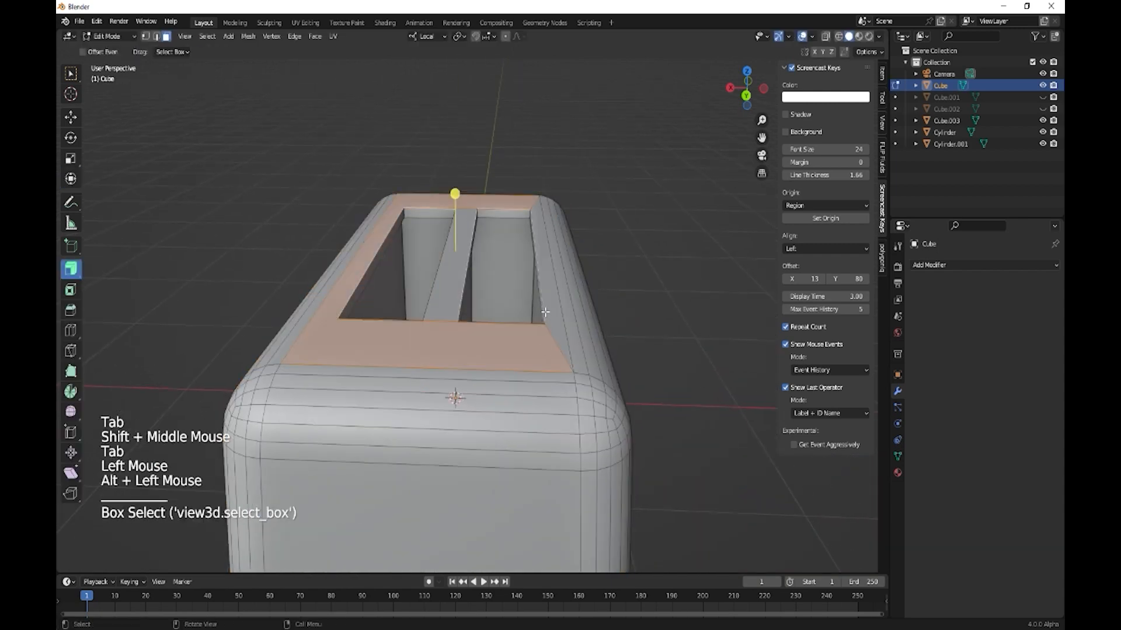
# Step: Select the upper and lower lip edge loops of both bread slots and bevel them slightly
pyautogui.press('2')
pyautogui.click(547, 312)
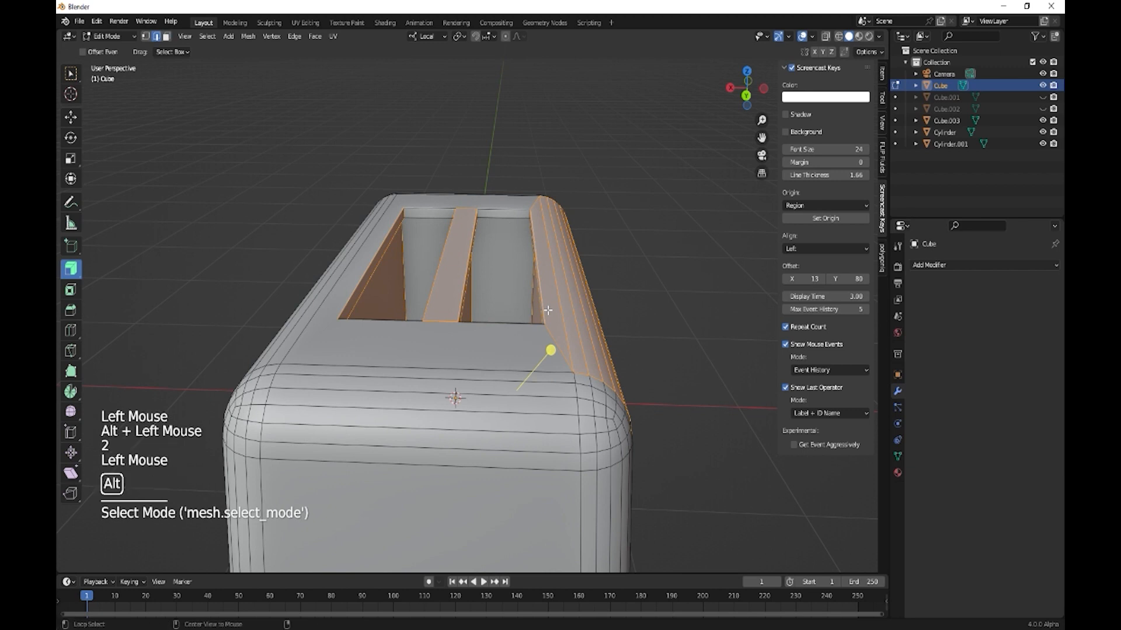
pyautogui.keyDown('alt'); pyautogui.click(501, 278); pyautogui.keyUp('alt')
pyautogui.keyDown('alt'); pyautogui.keyDown('shift'); pyautogui.click(500, 315); pyautogui.keyUp('shift'); pyautogui.keyUp('alt')
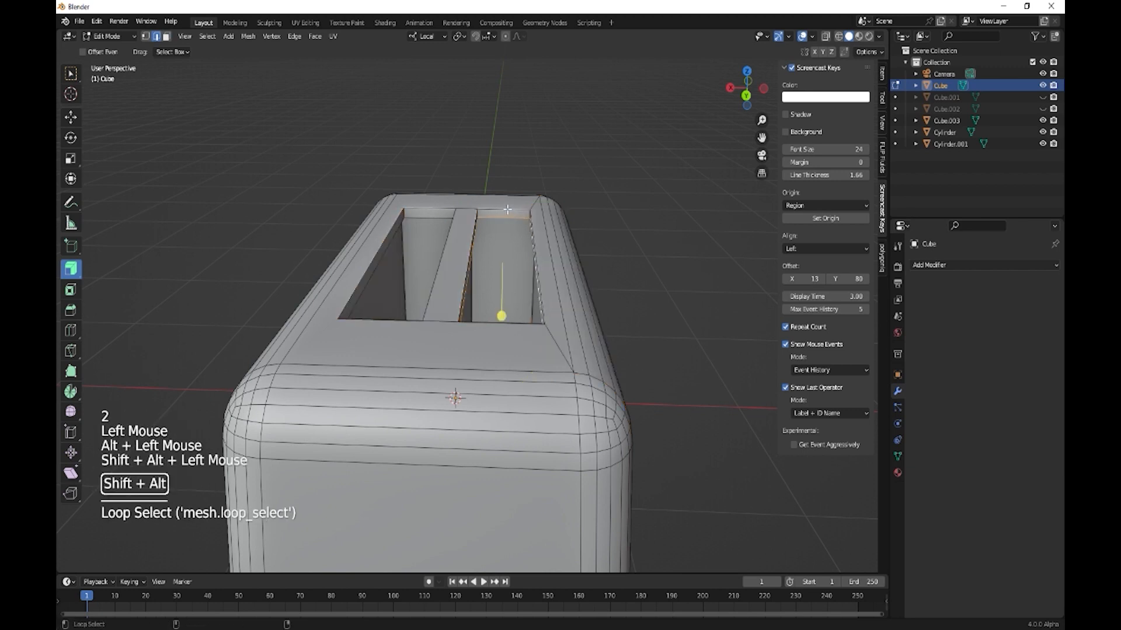
pyautogui.keyDown('alt'); pyautogui.keyDown('shift'); pyautogui.click(447, 209); pyautogui.keyUp('shift'); pyautogui.keyUp('alt')
pyautogui.keyDown('alt'); pyautogui.keyDown('shift'); pyautogui.click(446, 218); pyautogui.keyUp('shift'); pyautogui.keyUp('alt')
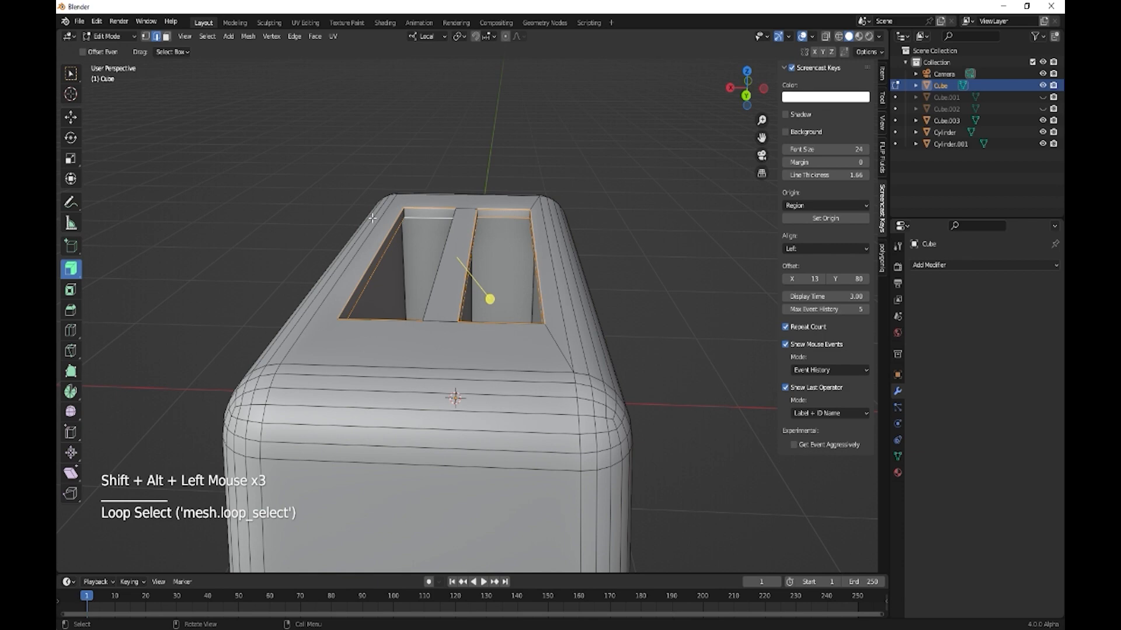
pyautogui.press('ctrl')
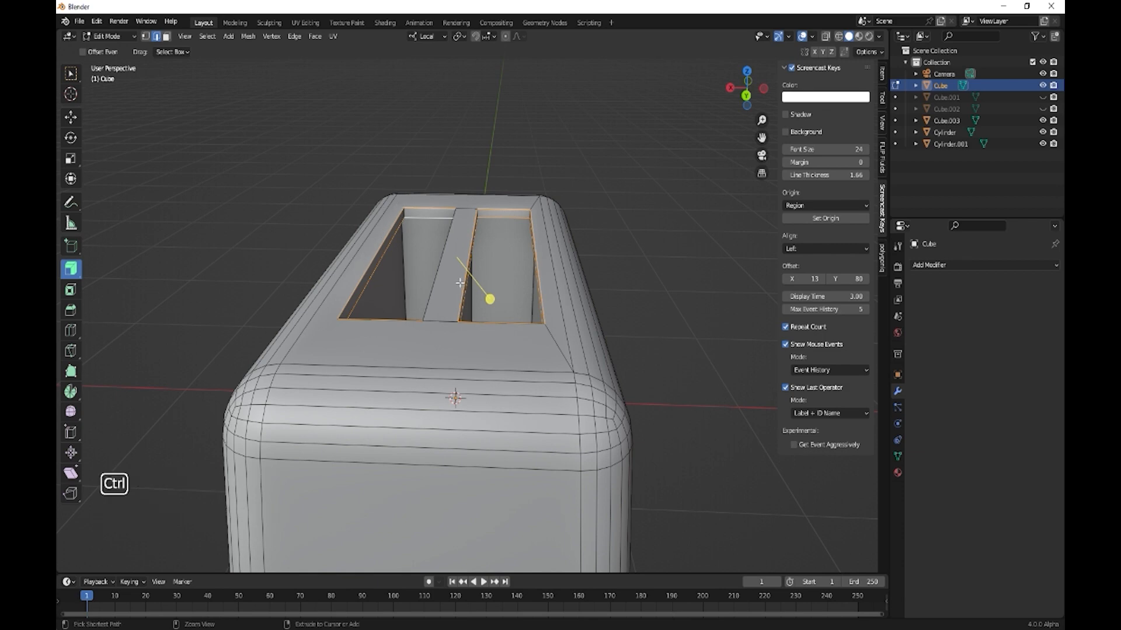
pyautogui.hotkey('ctrl', 'b')
pyautogui.click(518, 306)
pyautogui.press('Tab')
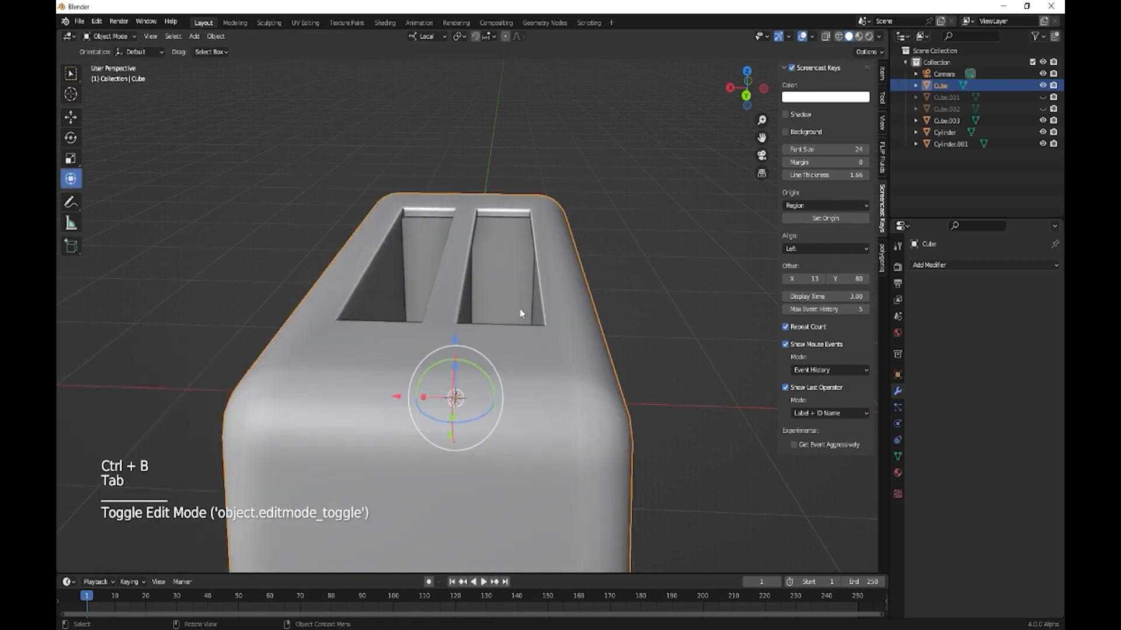
pyautogui.moveTo(488, 305); pyautogui.dragTo(588, 380, button='middle')
pyautogui.scroll(-2, 591, 371)
pyautogui.press('Tab')
pyautogui.press('Tab')
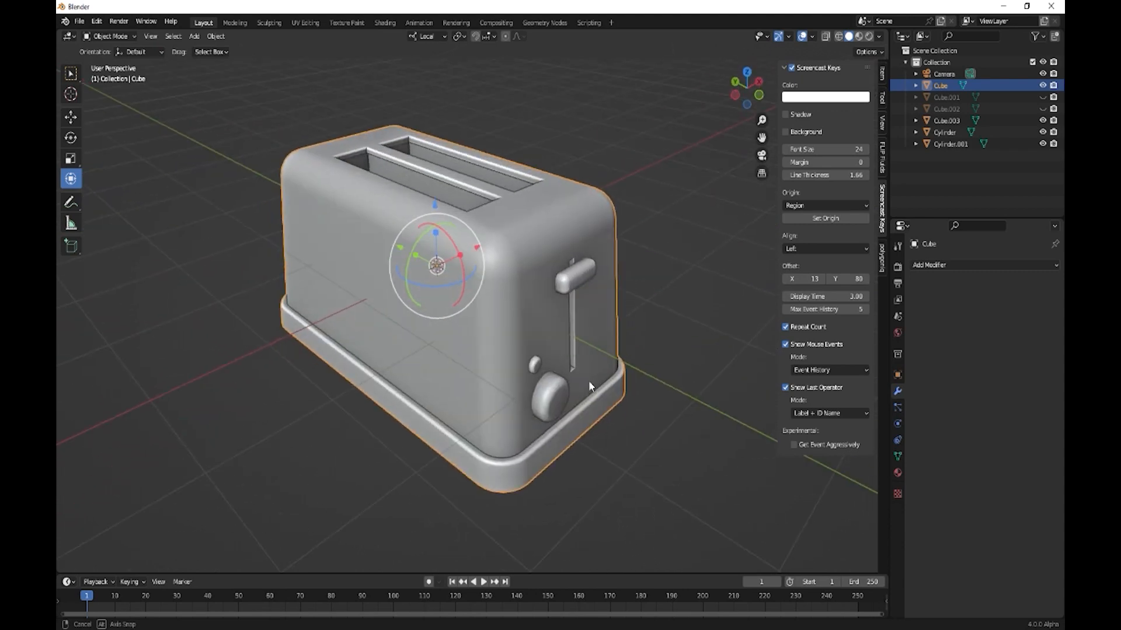
pyautogui.click(598, 237)
pyautogui.press('Tab')
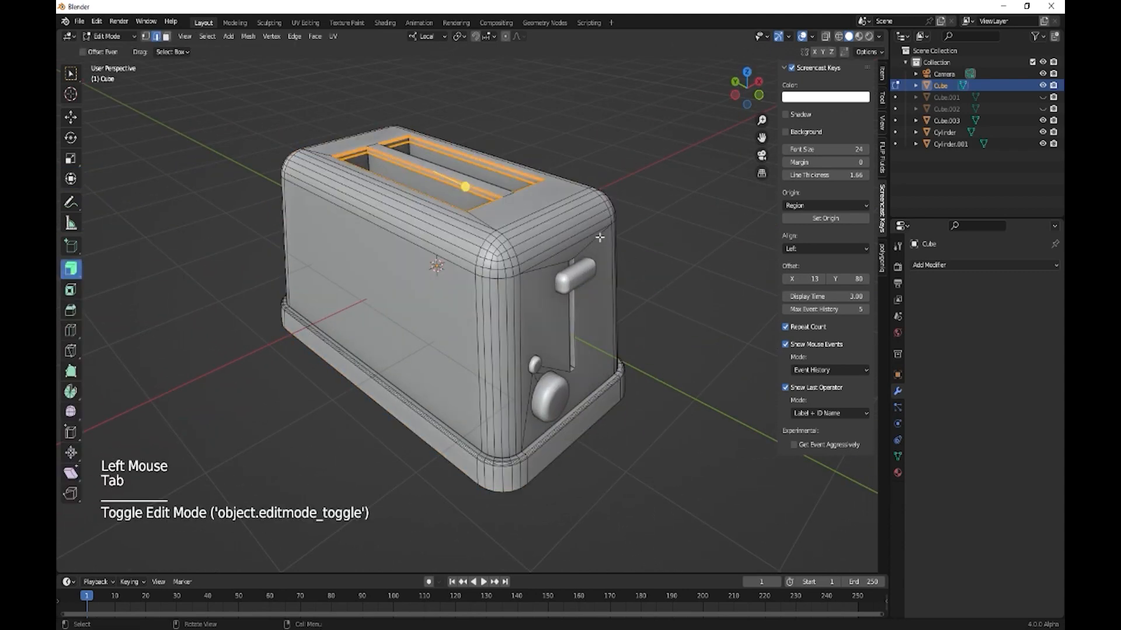
pyautogui.press('Tab')
pyautogui.click(597, 225)
pyautogui.click(986, 265)
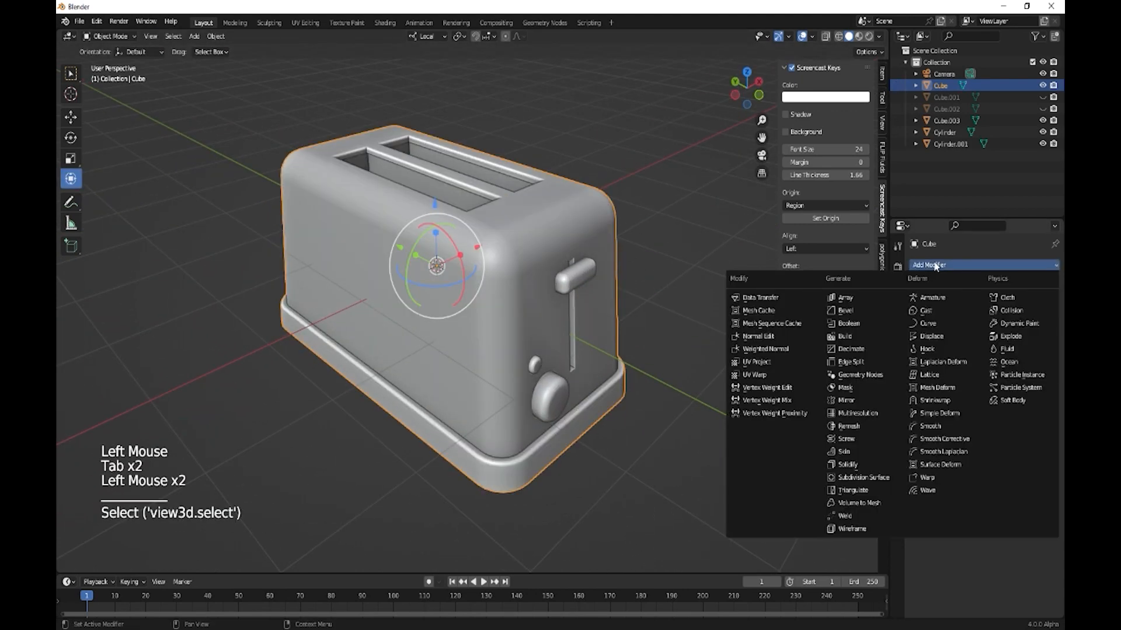
pyautogui.click(899, 475)
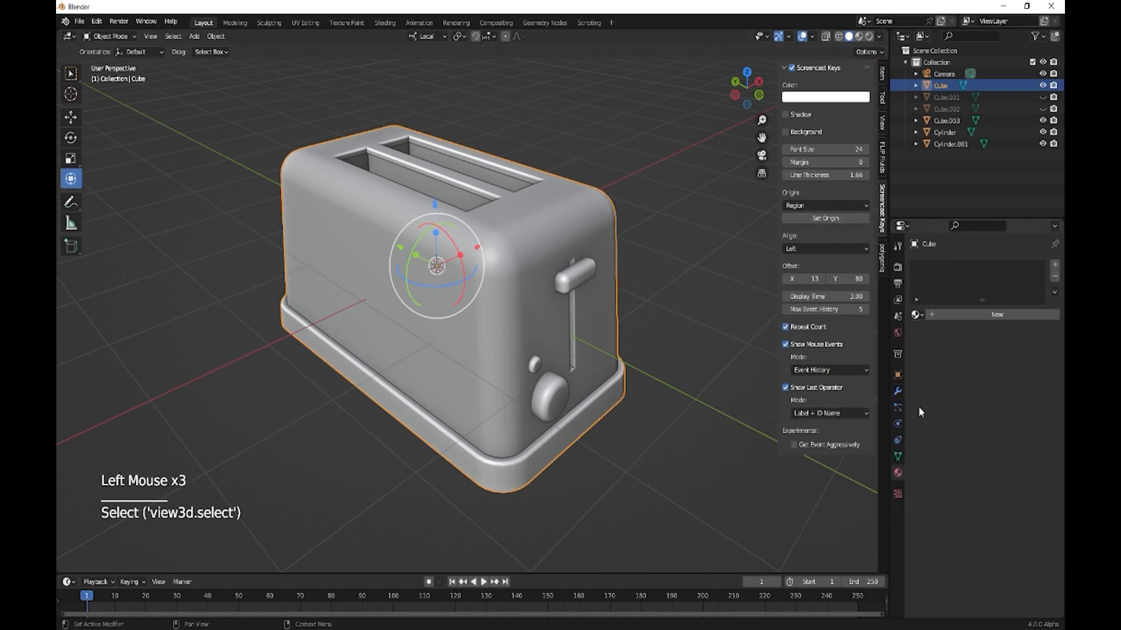
# Step: Show the viewport in rendered shading, set the render engine to Cycles and enable viewport denoising
pyautogui.click(869, 36)
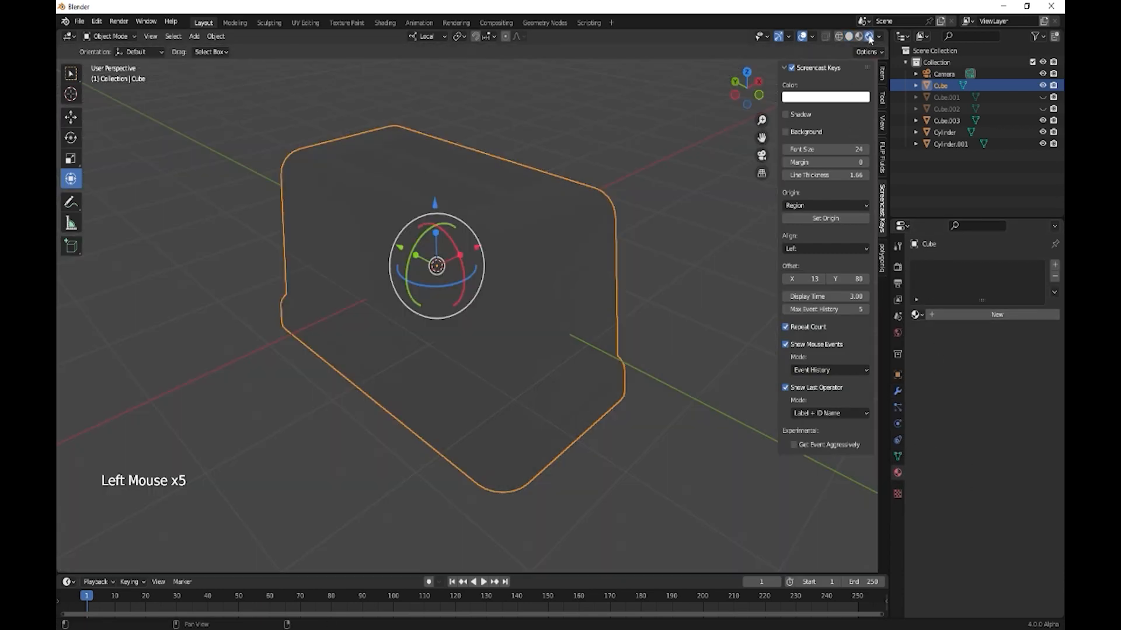
pyautogui.click(898, 268)
pyautogui.click(898, 270)
pyautogui.click(1010, 265)
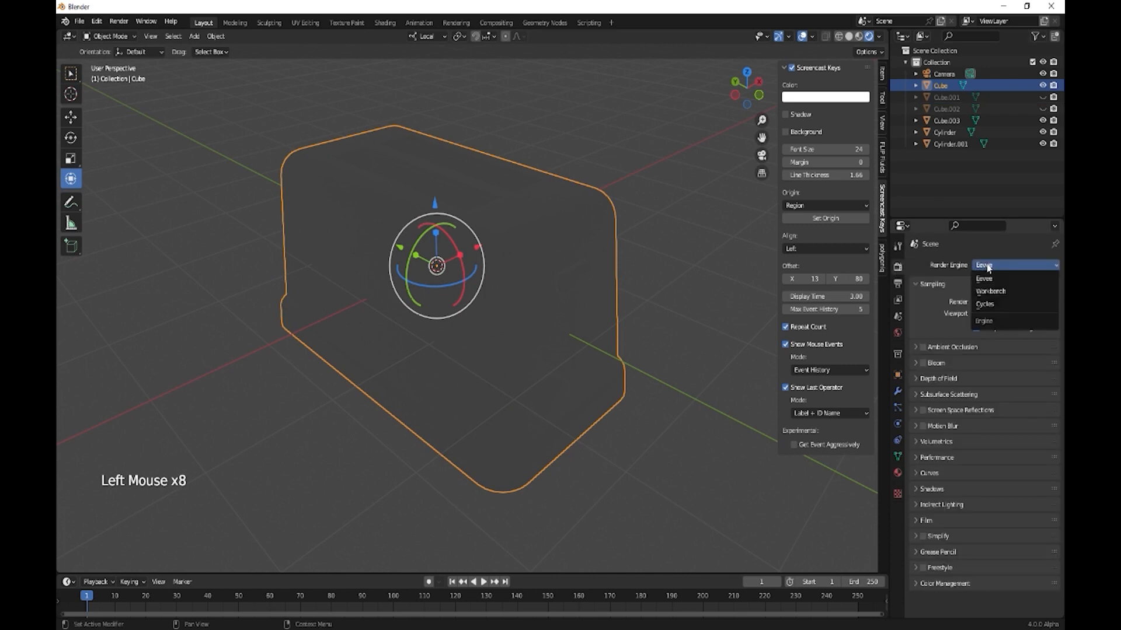
pyautogui.click(992, 304)
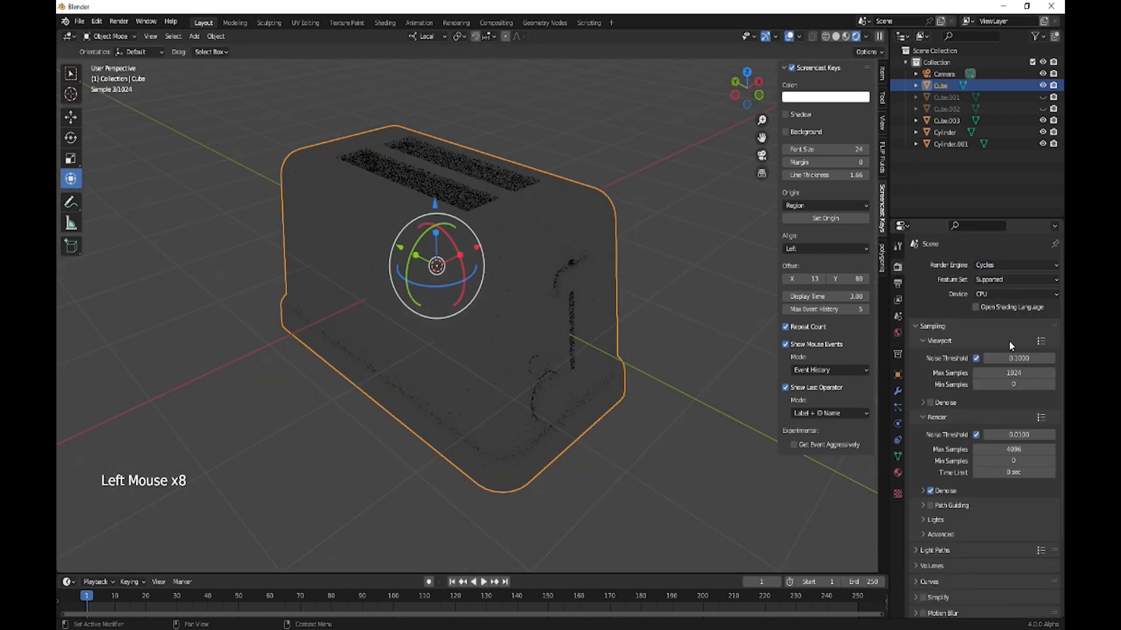
pyautogui.click(930, 404)
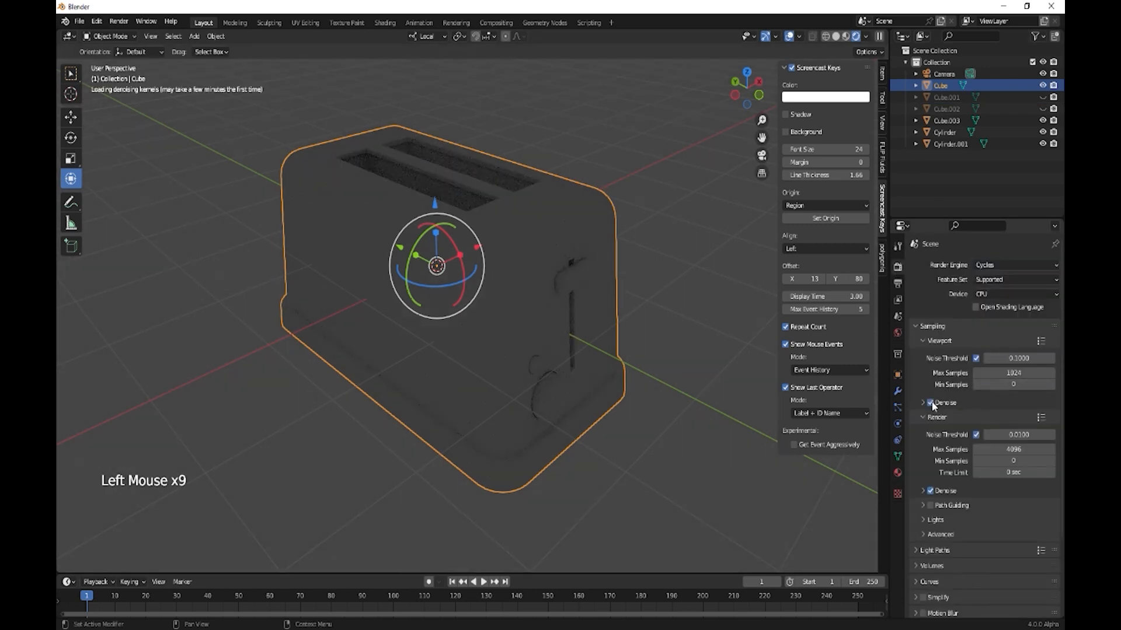
# Step: Give the world background colour an Environment Texture and load photo_studio_loft_hall_2k.hdr into it
pyautogui.click(896, 335)
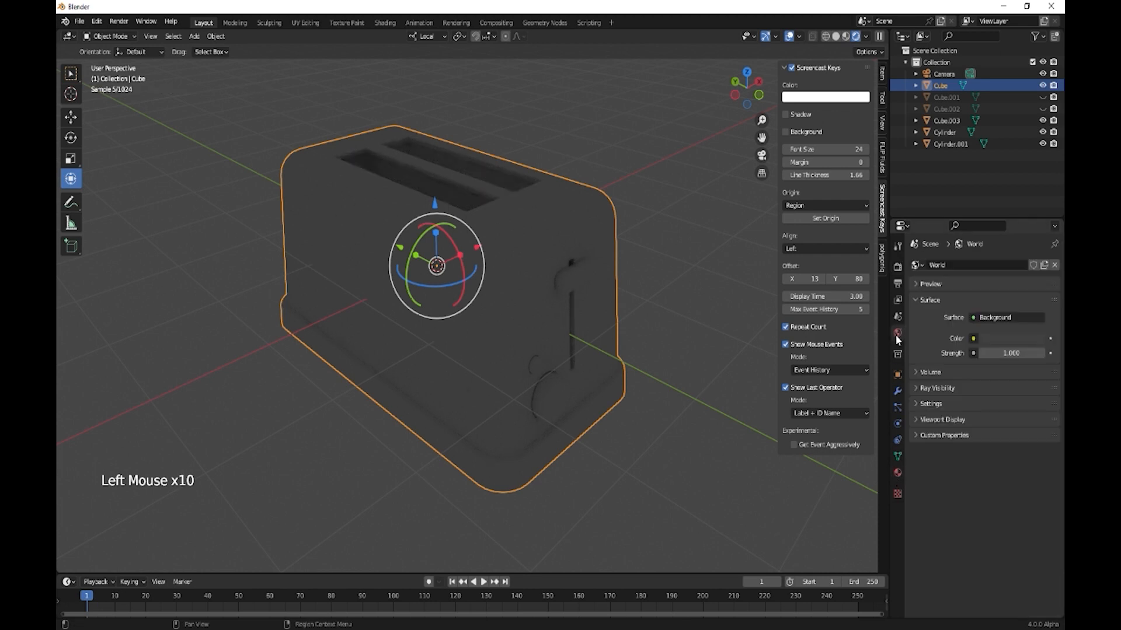
pyautogui.click(973, 338)
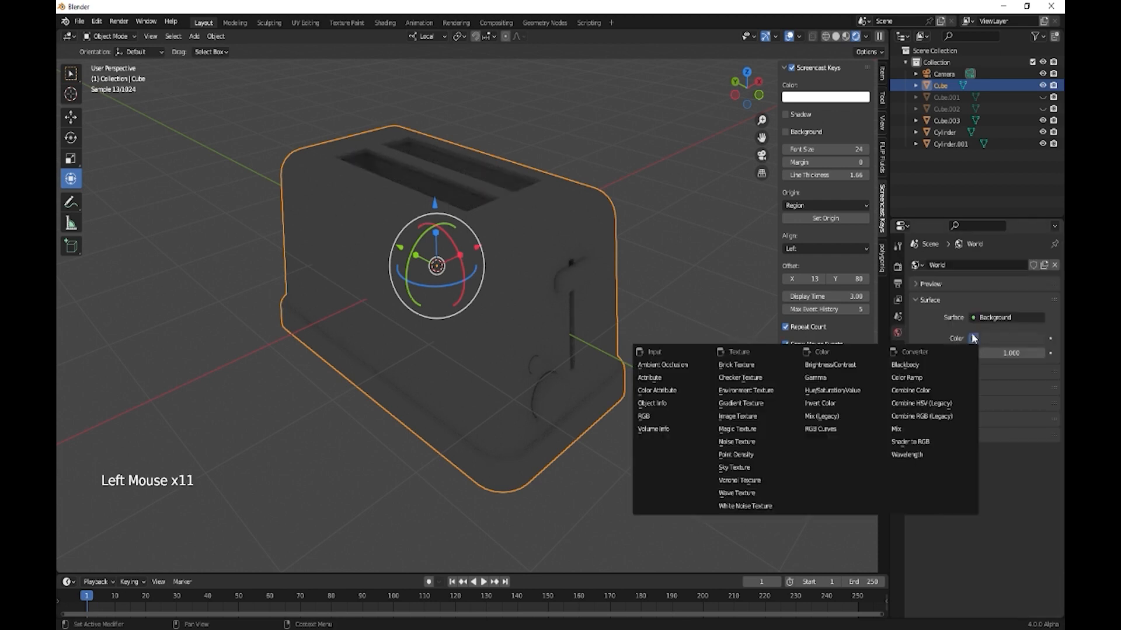
pyautogui.click(758, 391)
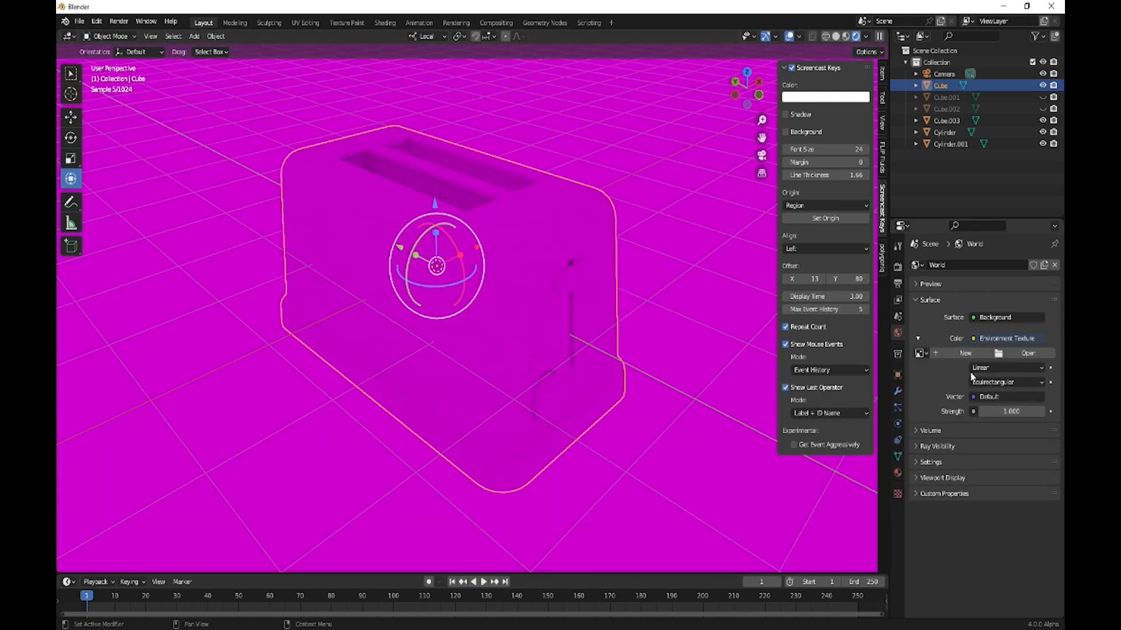
pyautogui.click(1023, 355)
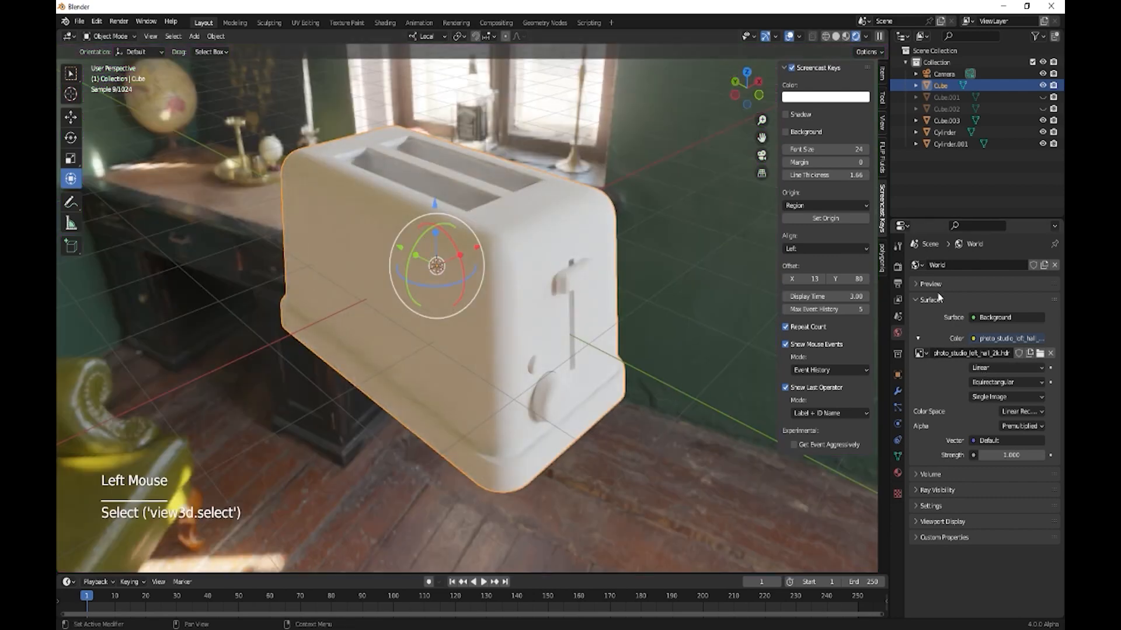
# Step: Create a new material on the toaster body with metallic about 0.772 and roughness about 0.217
pyautogui.click(898, 474)
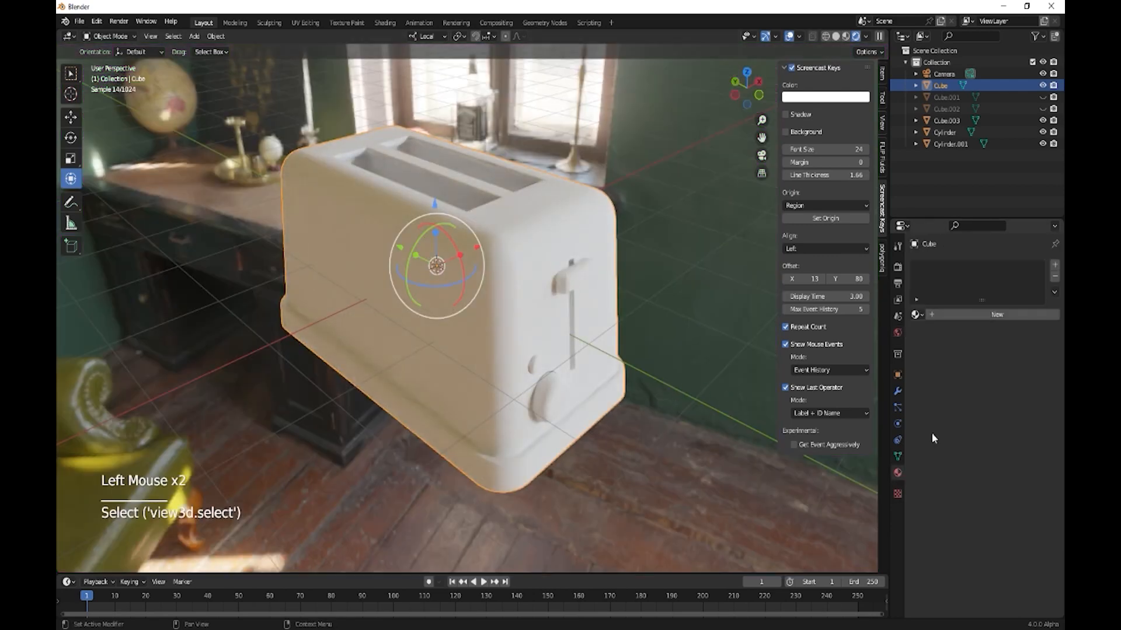
pyautogui.click(1000, 313)
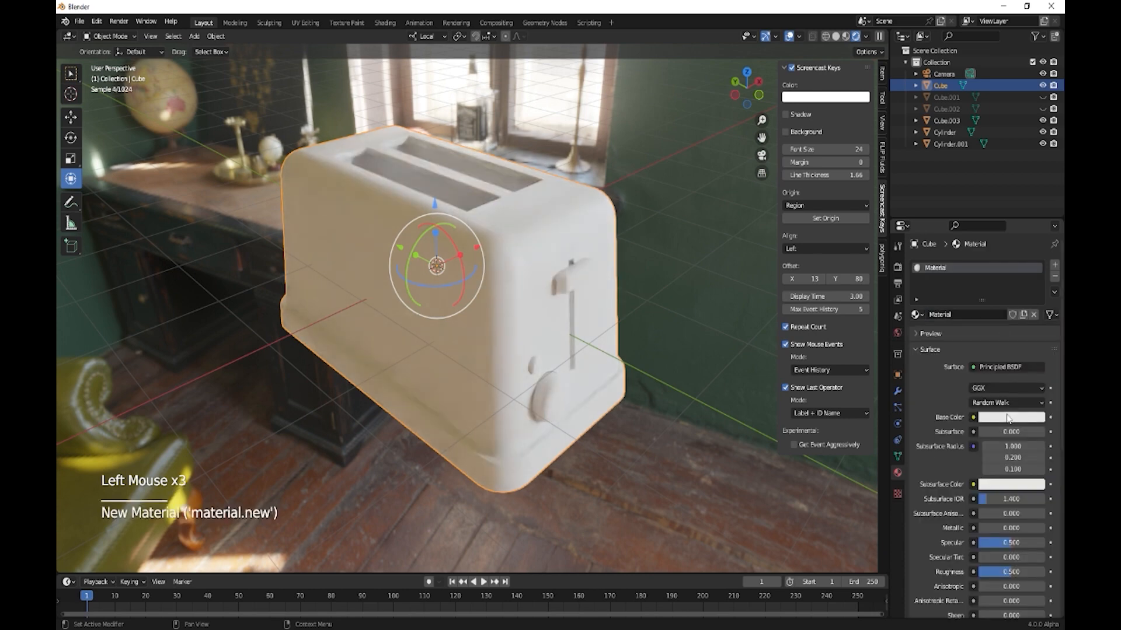
pyautogui.moveTo(989, 529); pyautogui.dragTo(1028, 529)
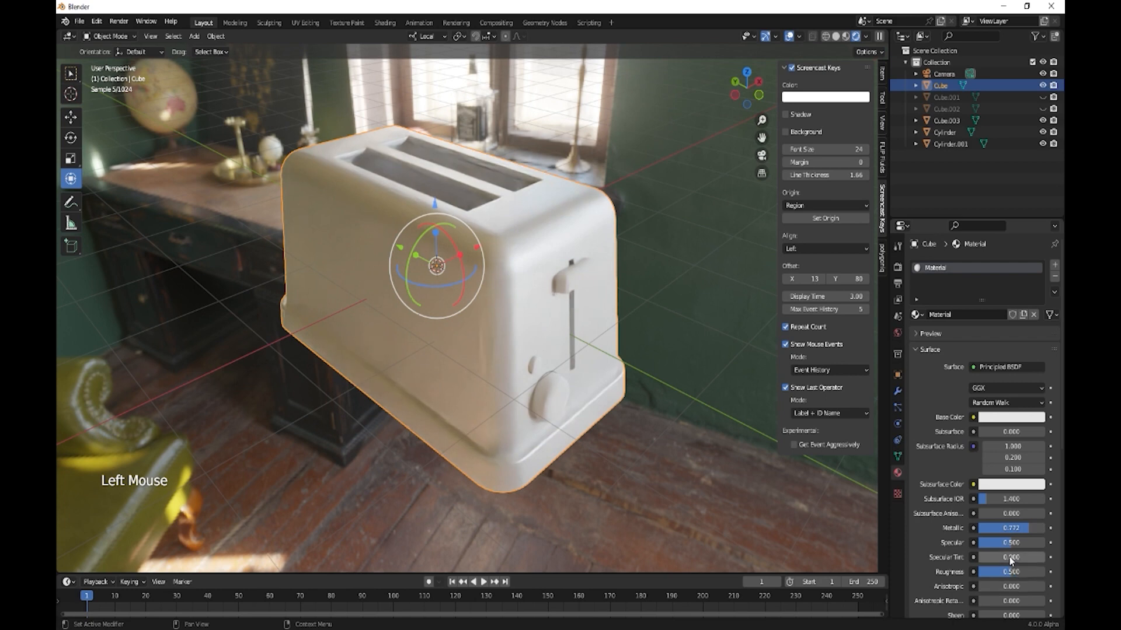
pyautogui.moveTo(1025, 573); pyautogui.dragTo(992, 572)
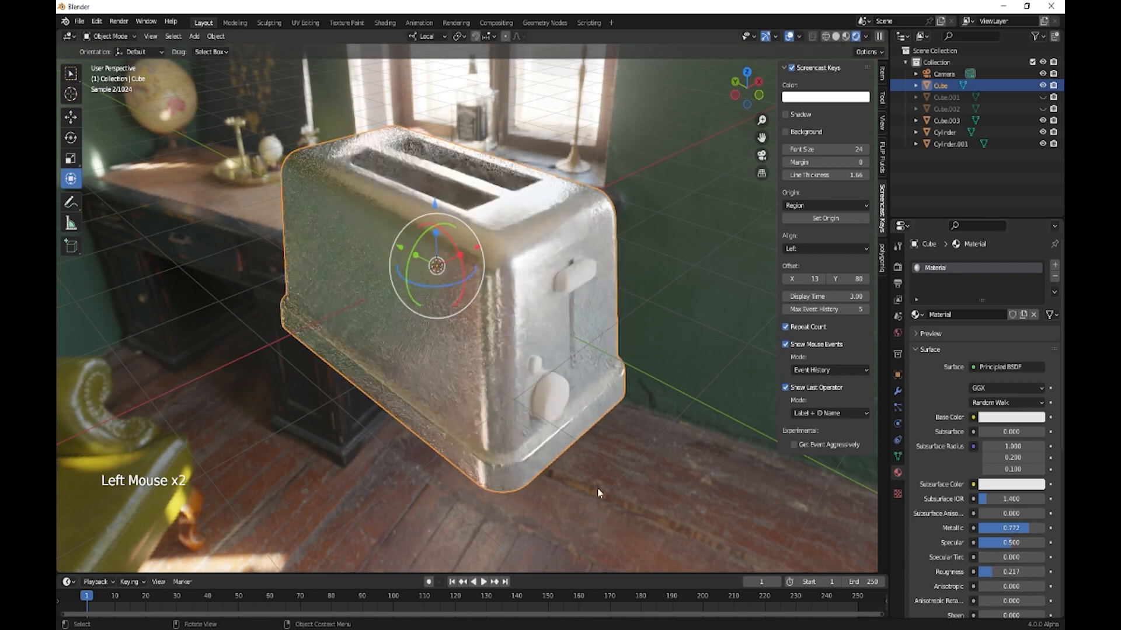
# Step: Add a second material slot with a new black material on the toaster body and assign it to the face loop around its base
pyautogui.press('Tab')
pyautogui.keyDown('alt'); pyautogui.click(527, 479); pyautogui.keyUp('alt')
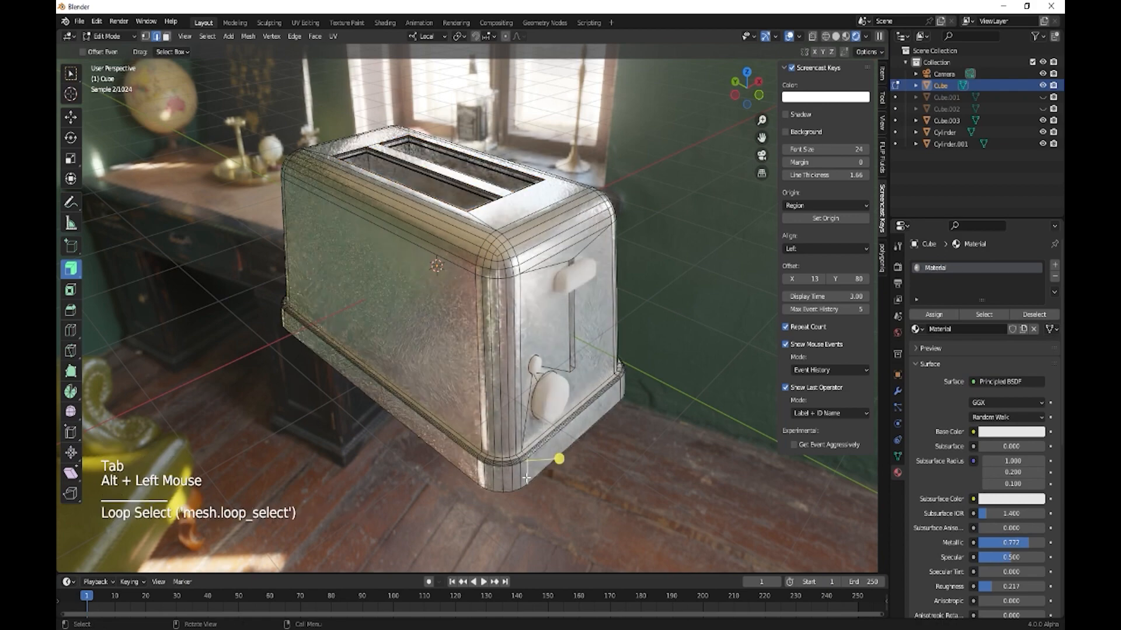
pyautogui.press('3')
pyautogui.keyDown('alt'); pyautogui.click(530, 459); pyautogui.keyUp('alt')
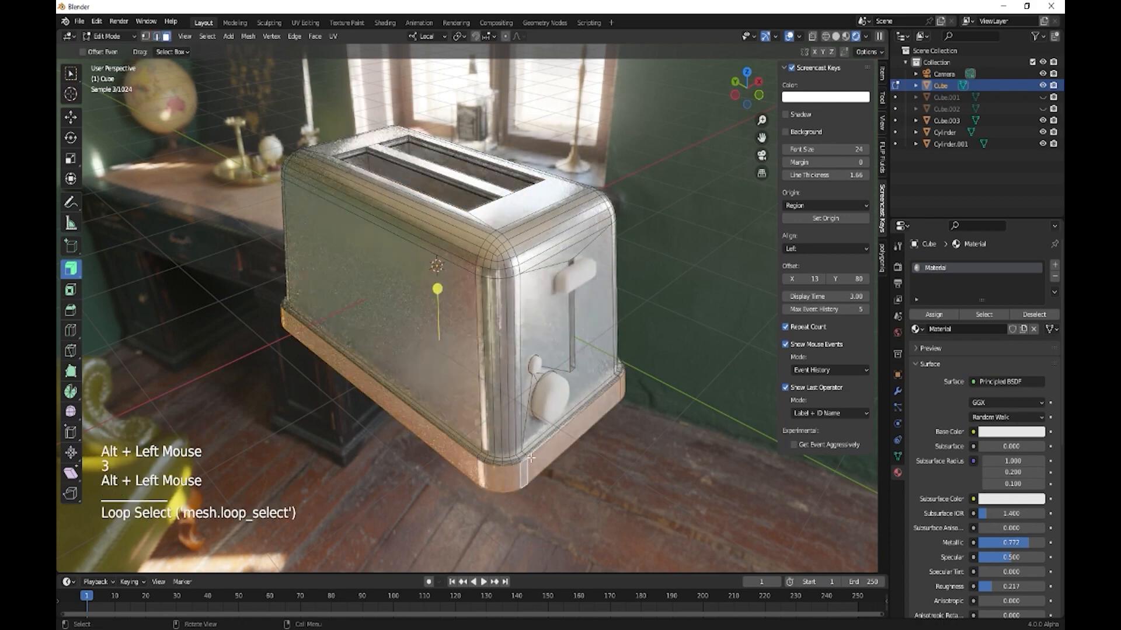
pyautogui.scroll(1, 529, 459)
pyautogui.keyDown('shift'); pyautogui.moveTo(529, 459); pyautogui.dragTo(533, 424, button='middle'); pyautogui.keyUp('shift')
pyautogui.scroll(3, 594, 519)
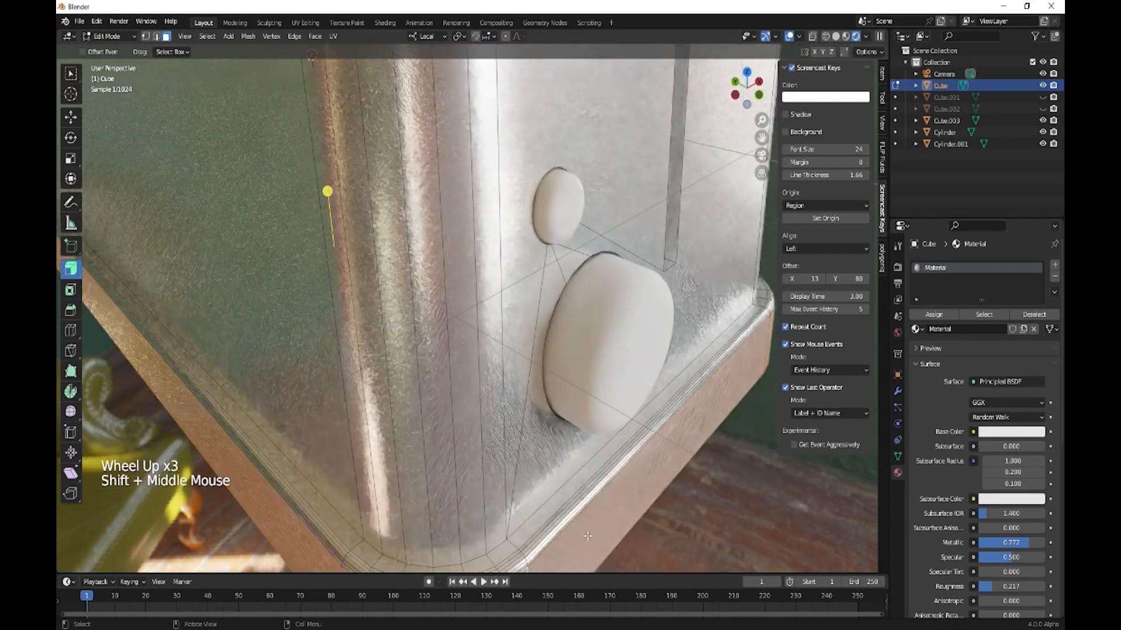
pyautogui.scroll(-3, 620, 527)
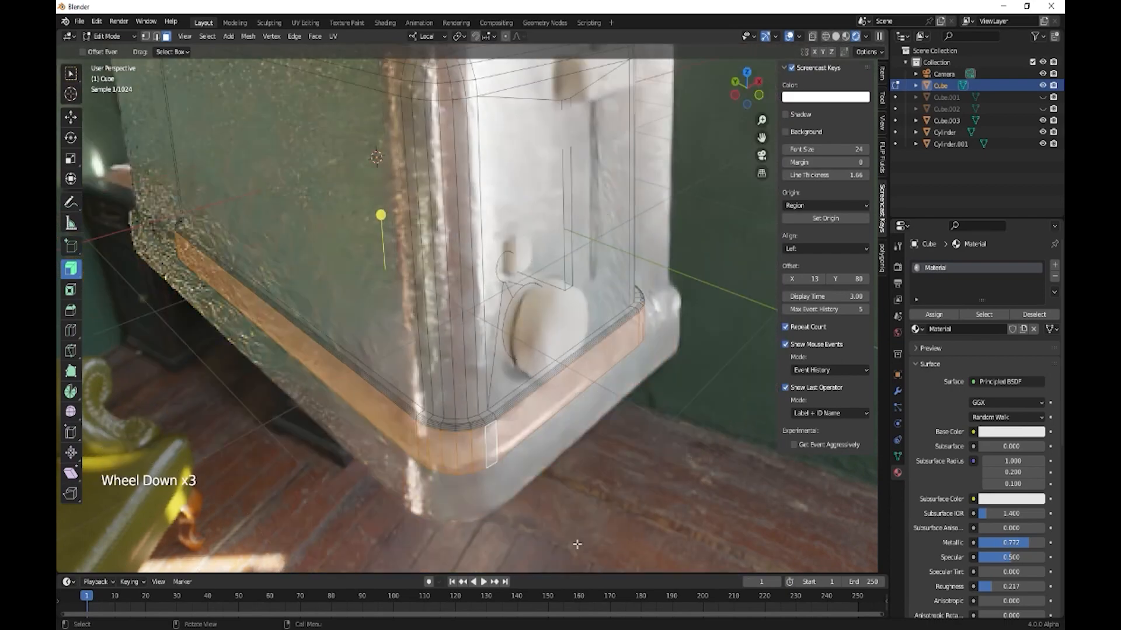
pyautogui.click(1054, 268)
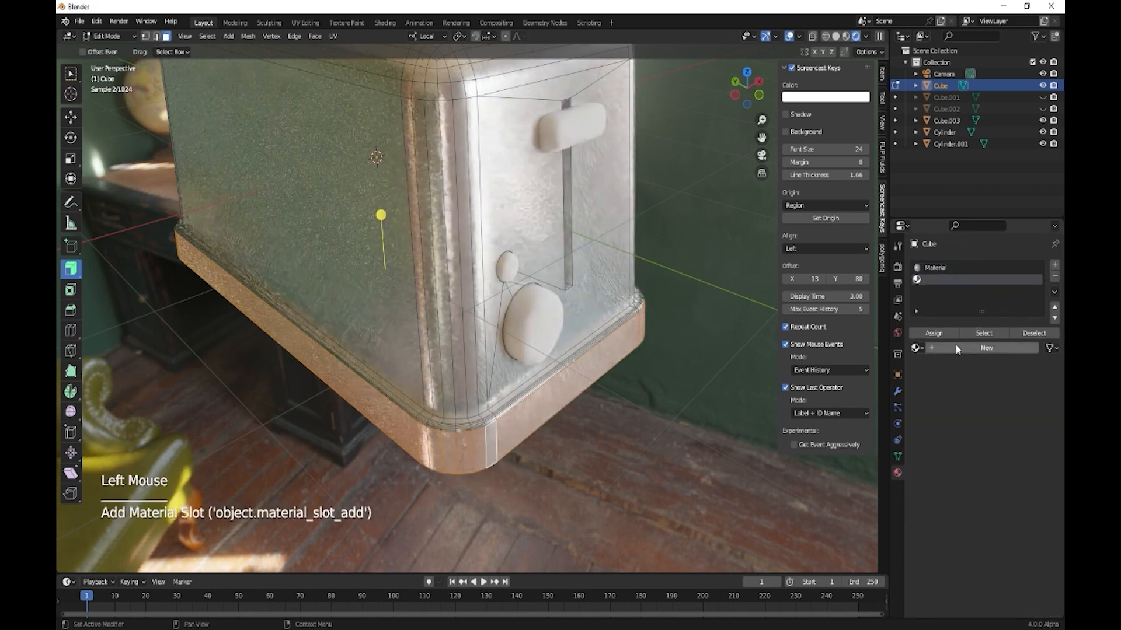
pyautogui.click(957, 348)
pyautogui.click(1011, 451)
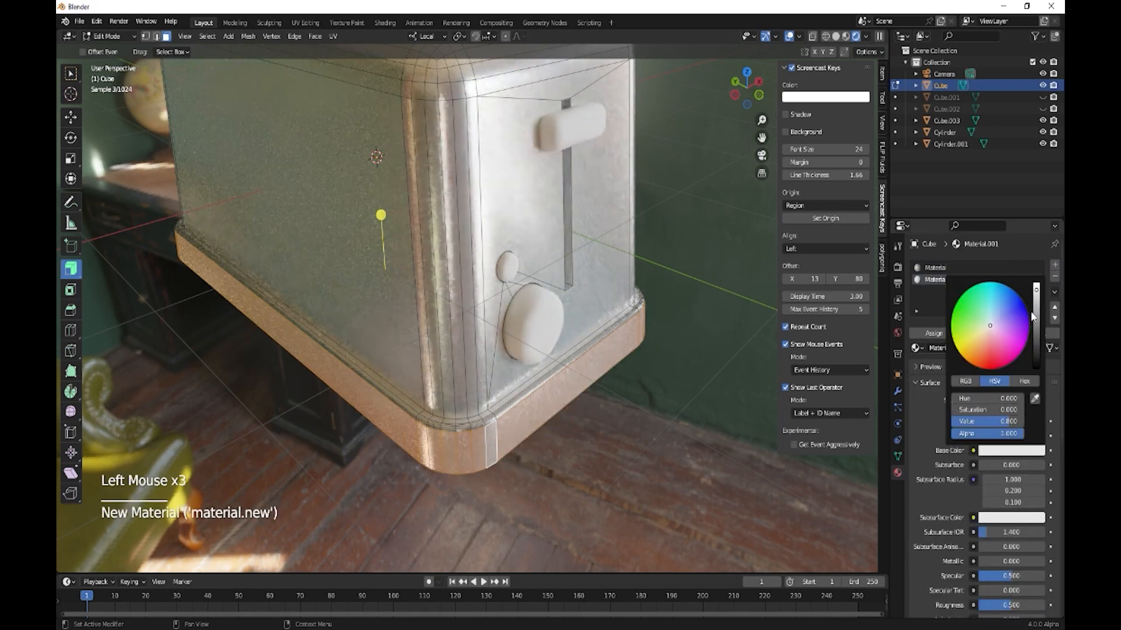
pyautogui.moveTo(1031, 317); pyautogui.dragTo(1039, 369)
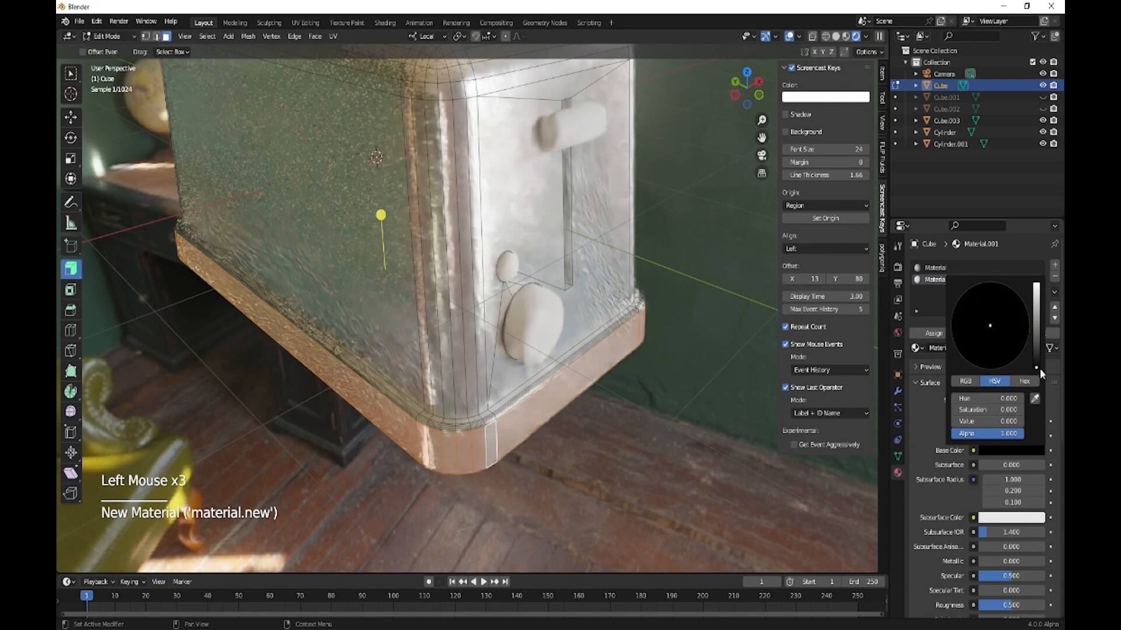
pyautogui.click(933, 333)
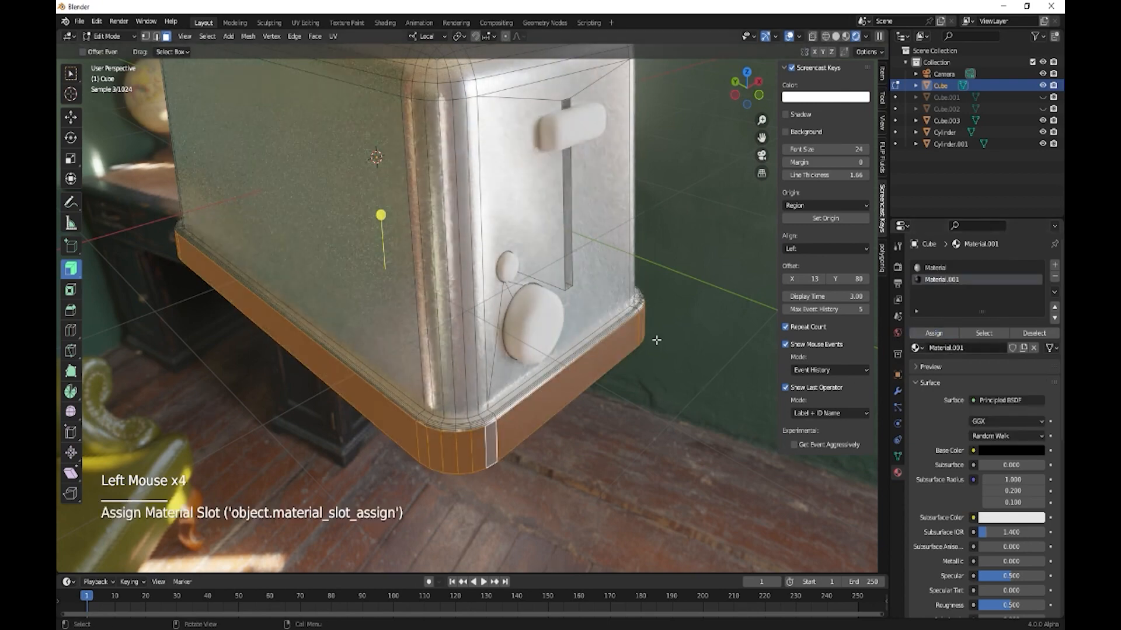
# Step: Assign the black Material.001 to the visible inner faces of both bread slots and return to Object Mode
pyautogui.keyDown('shift'); pyautogui.moveTo(657, 341); pyautogui.dragTo(657, 479, button='middle'); pyautogui.keyUp('shift')
pyautogui.moveTo(592, 341); pyautogui.dragTo(474, 175, button='middle')
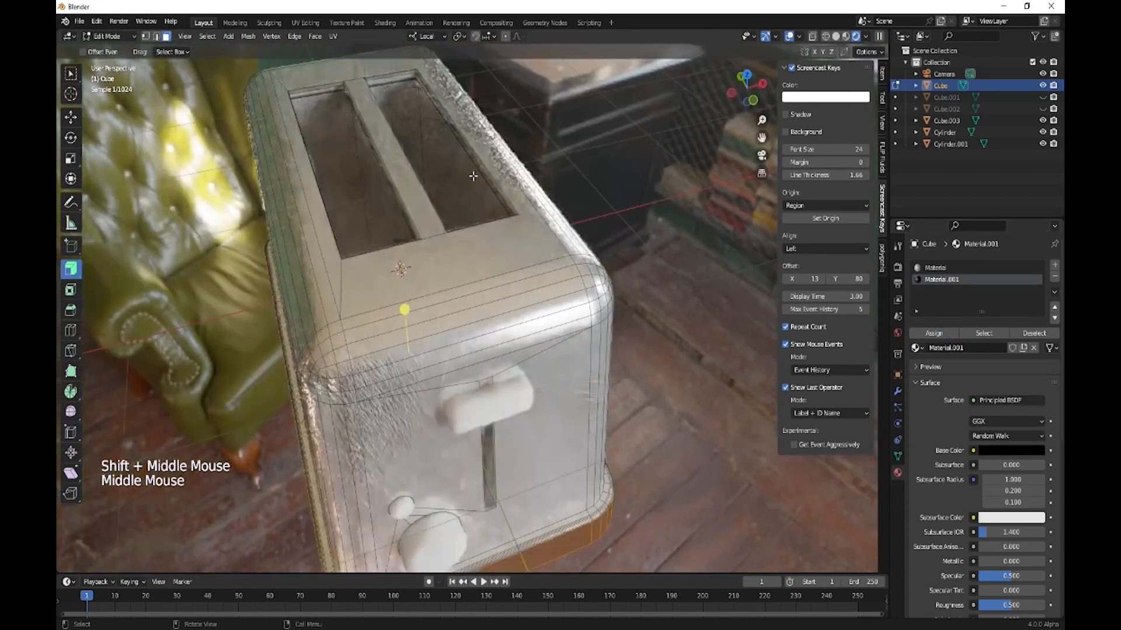
pyautogui.click(475, 175)
pyautogui.keyDown('shift'); pyautogui.click(371, 109); pyautogui.keyUp('shift')
pyautogui.keyDown('shift'); pyautogui.click(335, 111); pyautogui.keyUp('shift')
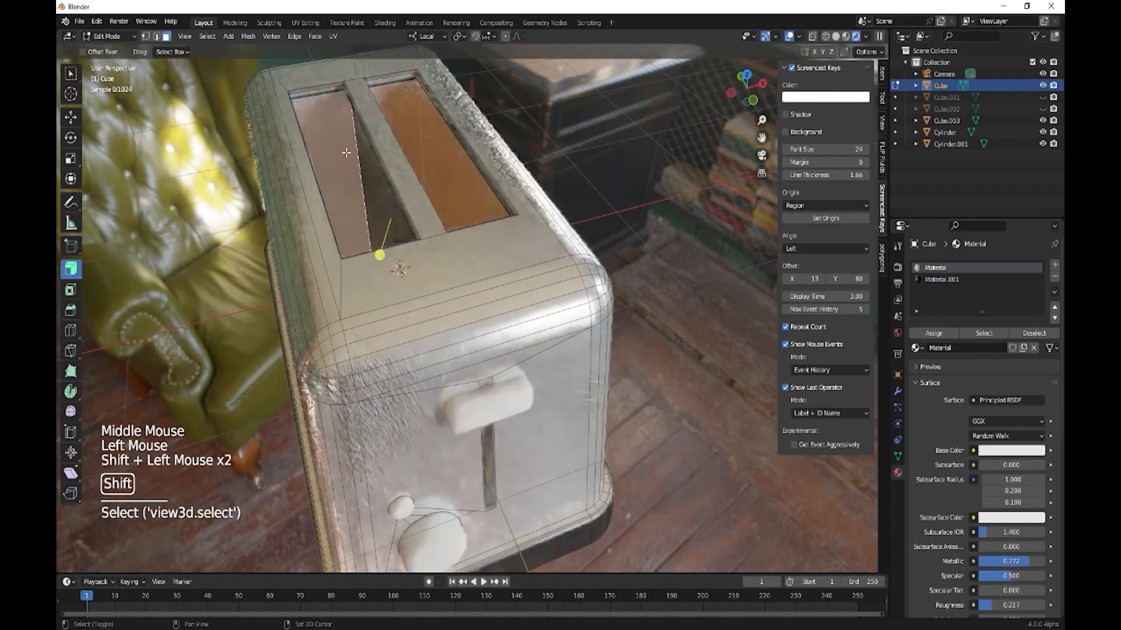
pyautogui.keyDown('shift'); pyautogui.click(368, 175); pyautogui.keyUp('shift')
pyautogui.moveTo(367, 175); pyautogui.dragTo(342, 238, button='middle')
pyautogui.keyDown('shift'); pyautogui.click(477, 121); pyautogui.keyUp('shift')
pyautogui.keyDown('shift'); pyautogui.click(521, 166); pyautogui.keyUp('shift')
pyautogui.moveTo(520, 165); pyautogui.dragTo(512, 184, button='middle')
pyautogui.keyDown('shift'); pyautogui.click(512, 184); pyautogui.keyUp('shift')
pyautogui.keyDown('shift'); pyautogui.click(499, 182); pyautogui.keyUp('shift')
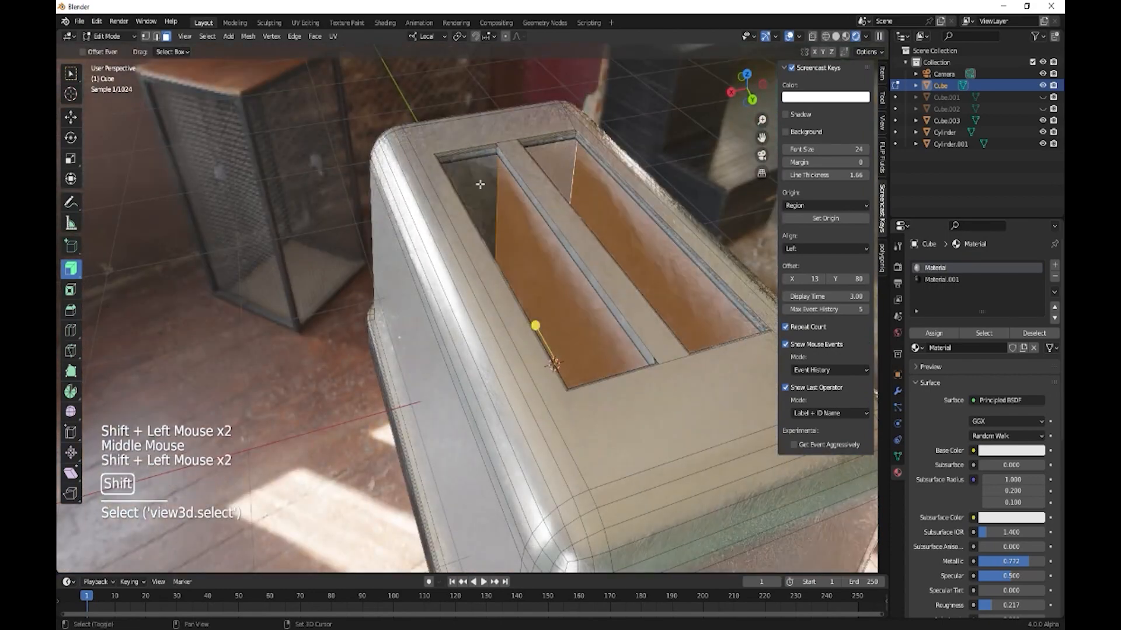
pyautogui.click(940, 279)
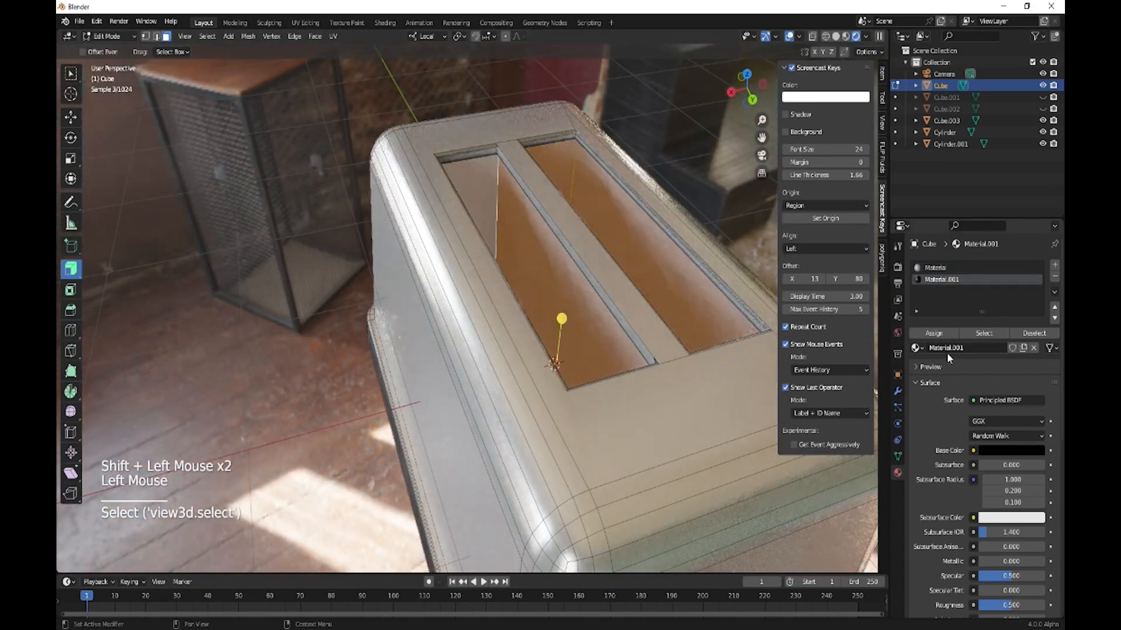
pyautogui.click(932, 334)
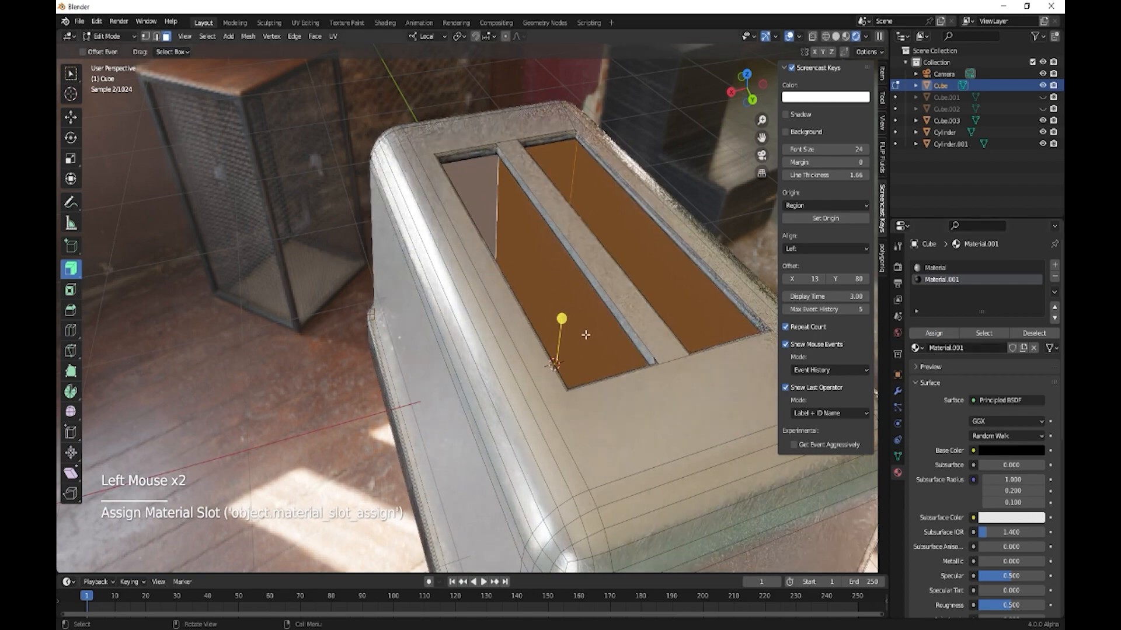
pyautogui.press('Tab')
# Step: Create a new material on the toaster's lever and set its base colour to black
pyautogui.moveTo(573, 332); pyautogui.dragTo(558, 310, button='middle')
pyautogui.click(352, 289)
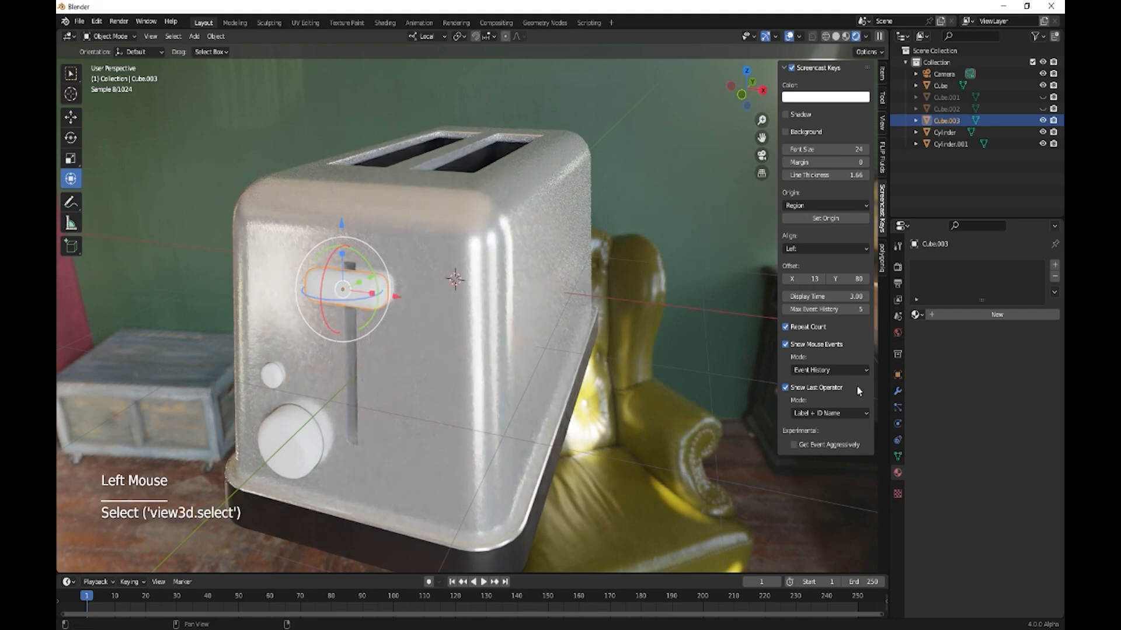
pyautogui.click(1000, 314)
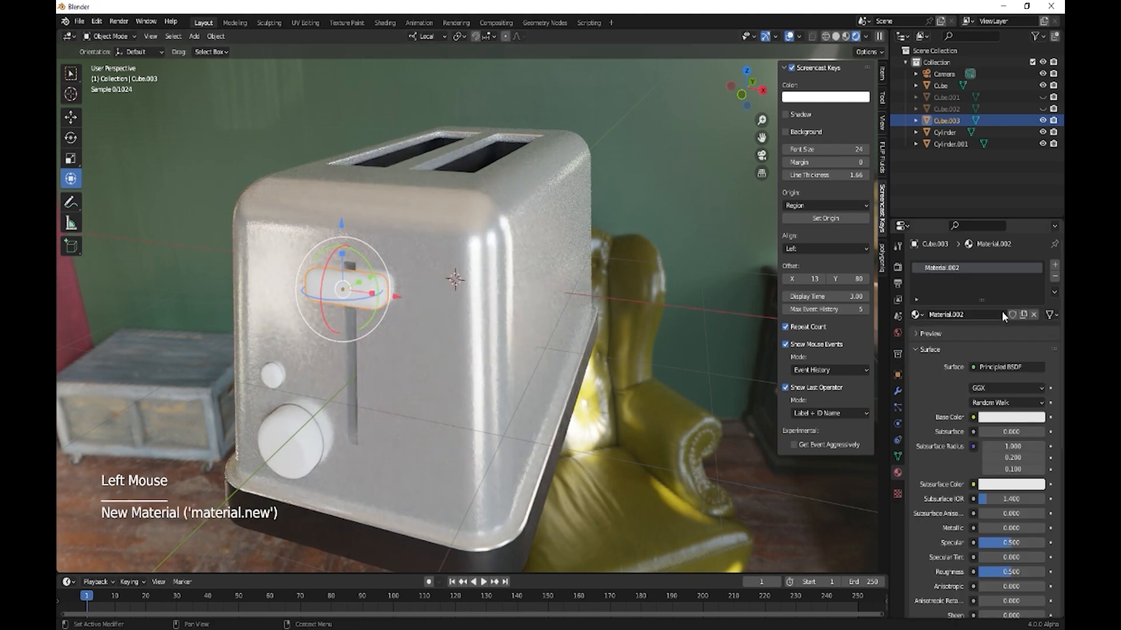
pyautogui.click(1019, 418)
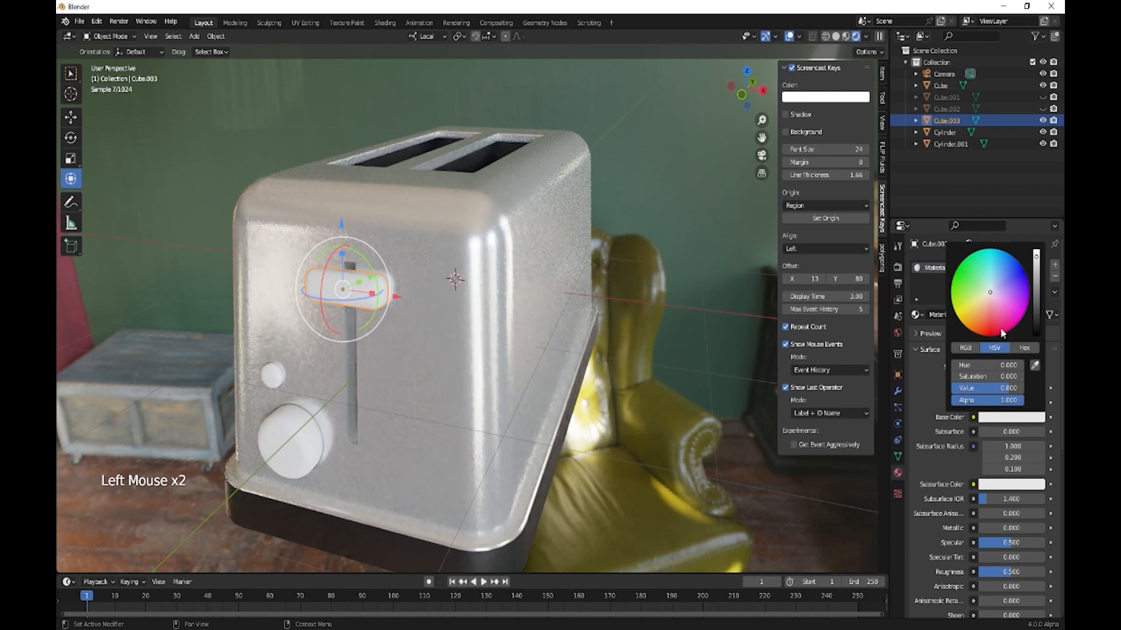
pyautogui.moveTo(1038, 314); pyautogui.dragTo(1037, 337)
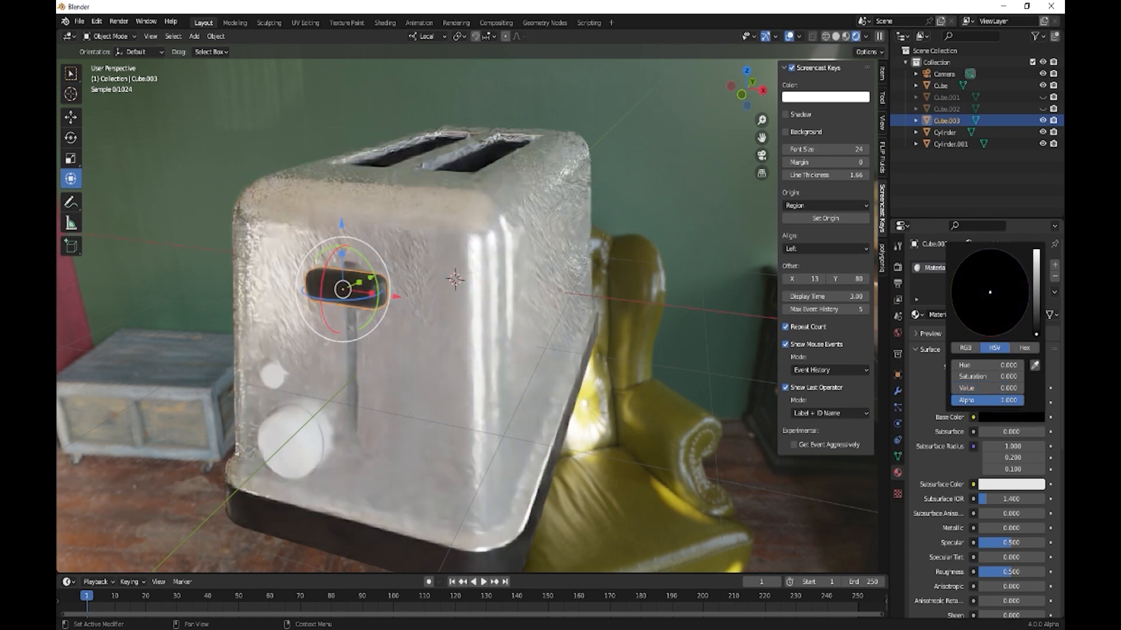
# Step: Apply the lever's black material to the round knob and the small button as well
pyautogui.click(299, 442)
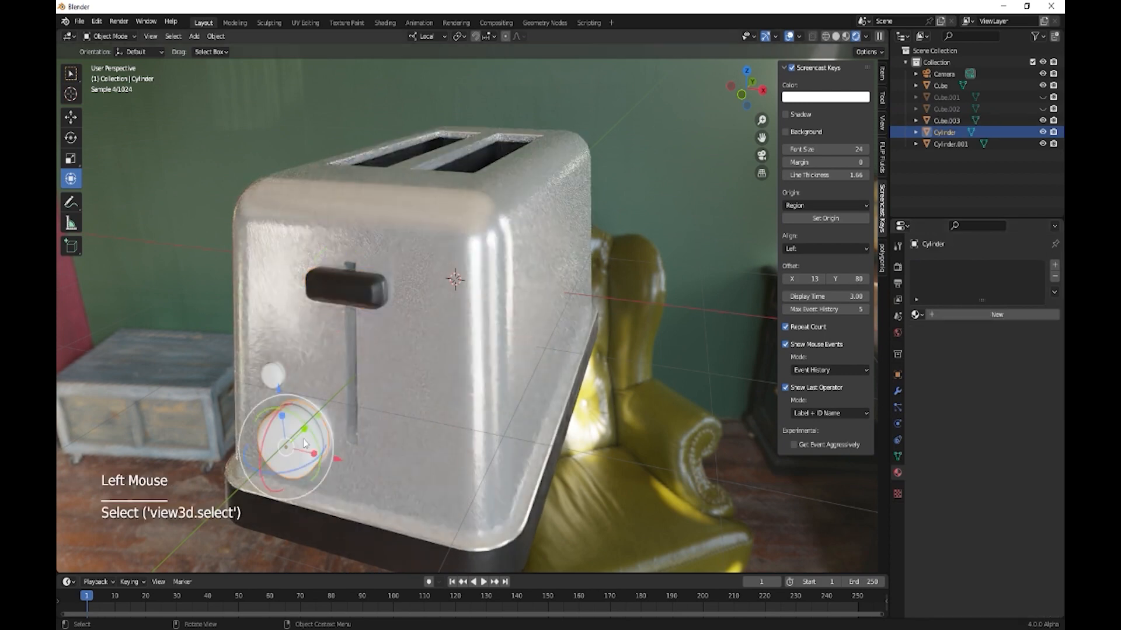
pyautogui.click(358, 297)
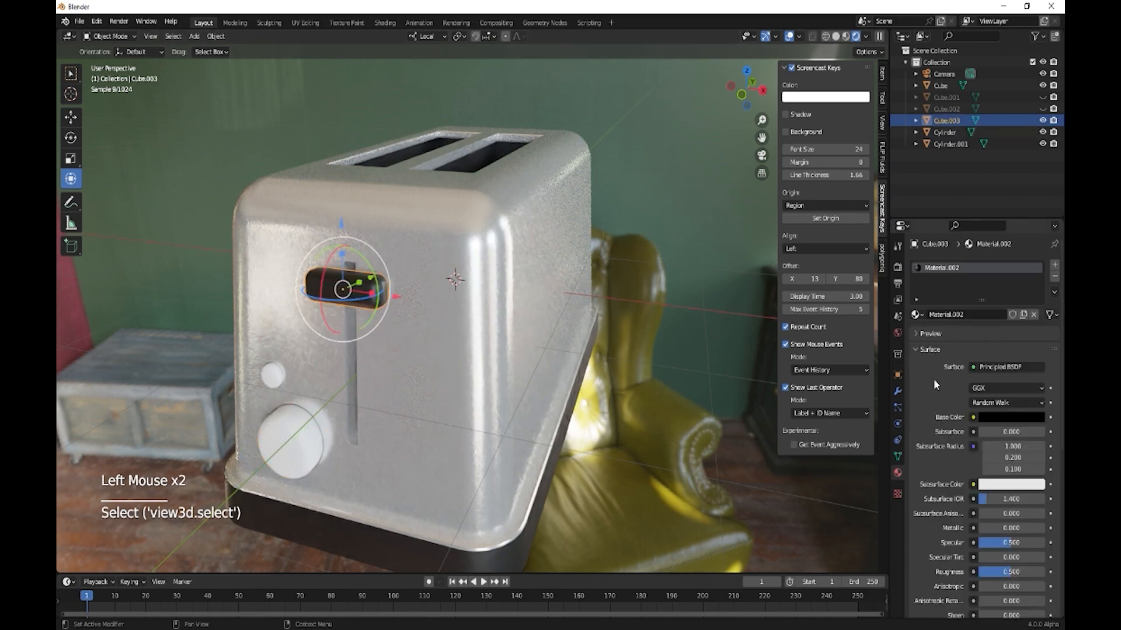
pyautogui.moveTo(917, 317); pyautogui.dragTo(318, 434)
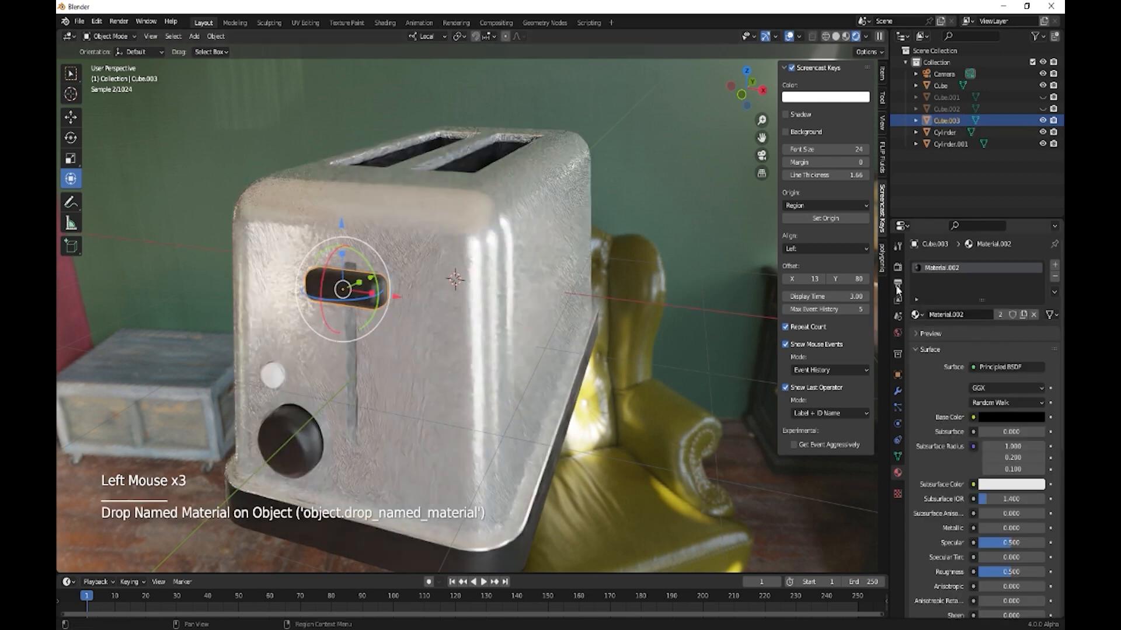
pyautogui.moveTo(916, 315); pyautogui.dragTo(412, 363)
pyautogui.moveTo(294, 371); pyautogui.dragTo(275, 377)
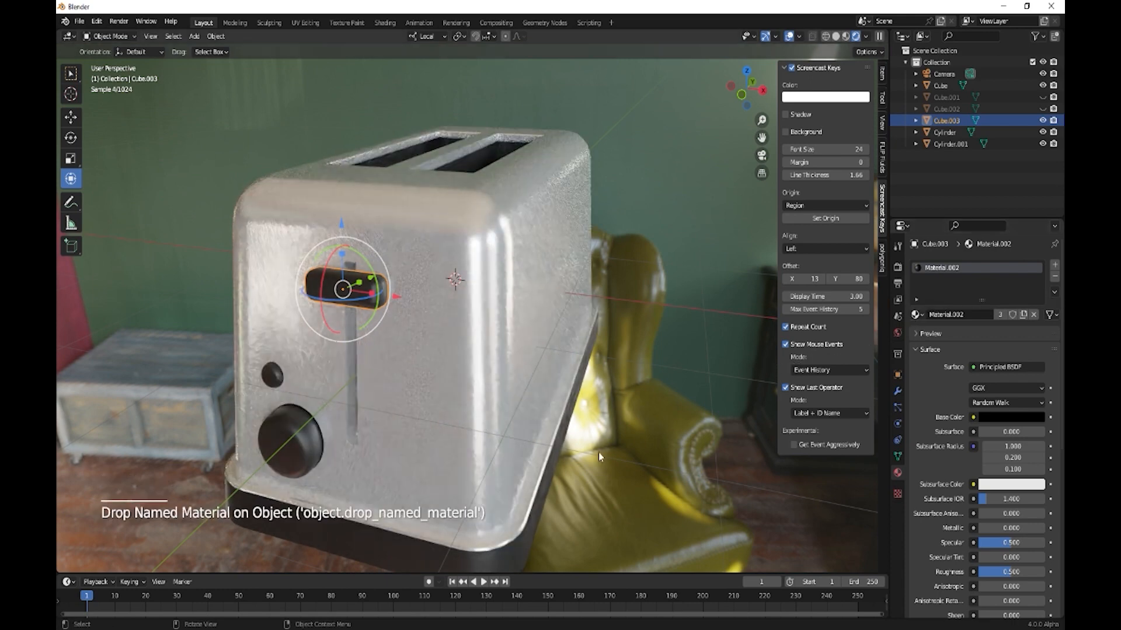
# Step: Add a plane mesh to the scene with the default 2 m size
pyautogui.press('Tab')
pyautogui.press('Tab')
pyautogui.scroll(-2, 588, 481)
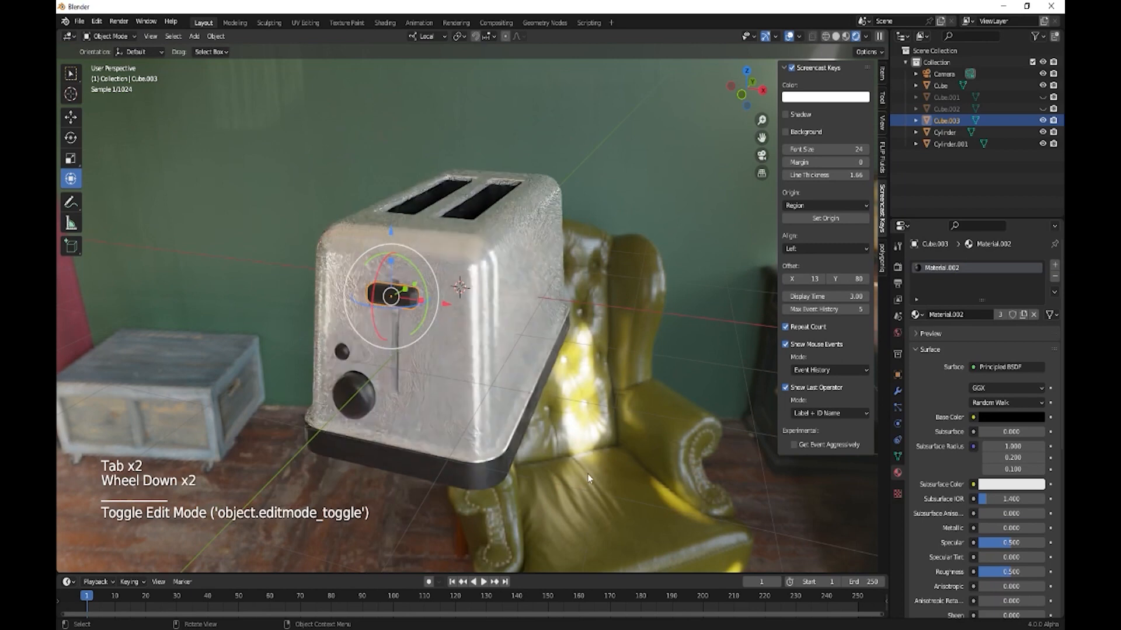
pyautogui.hotkey('shift', 'a')
pyautogui.moveTo(564, 392)
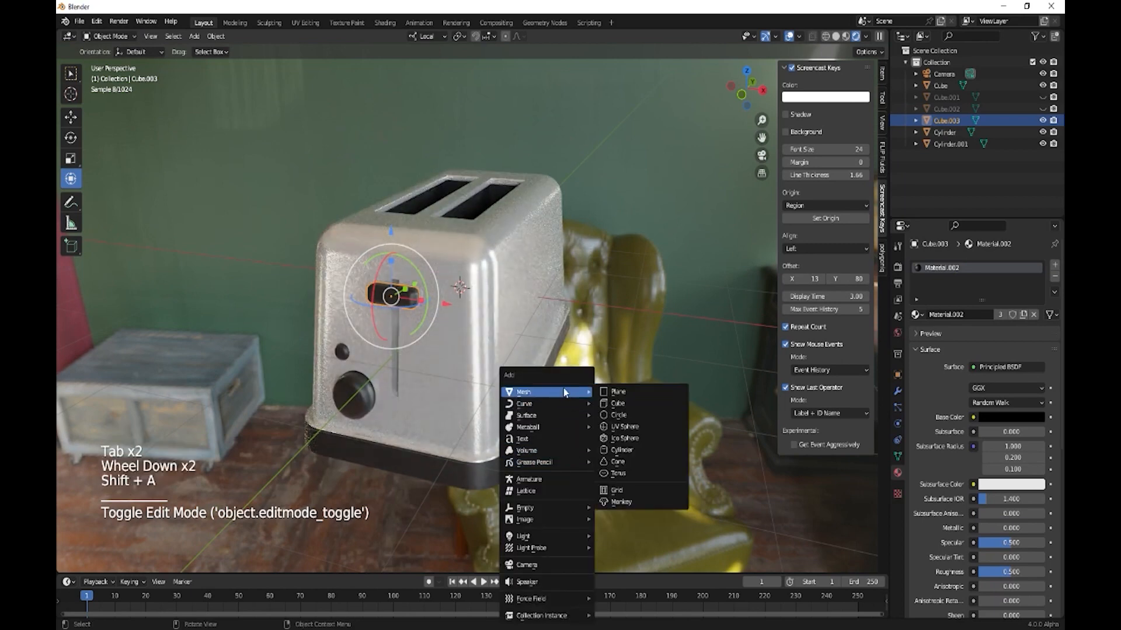
pyautogui.click(635, 391)
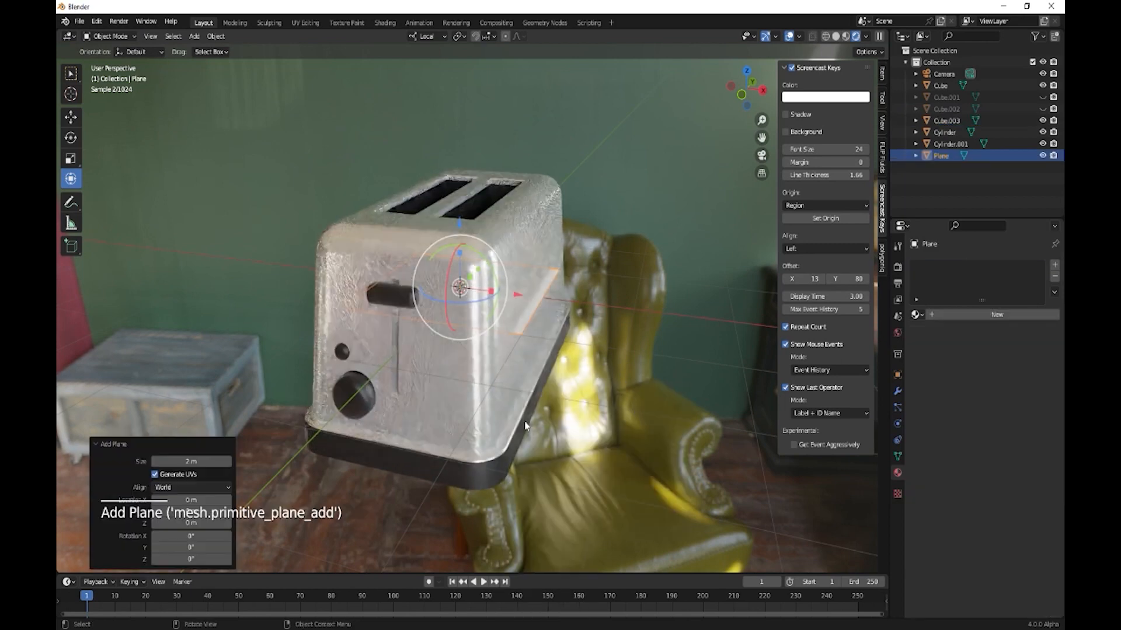
# Step: Select the toaster body, lever, knob and button together and raise them about 1.05 m along Z above the plane
pyautogui.click(430, 399)
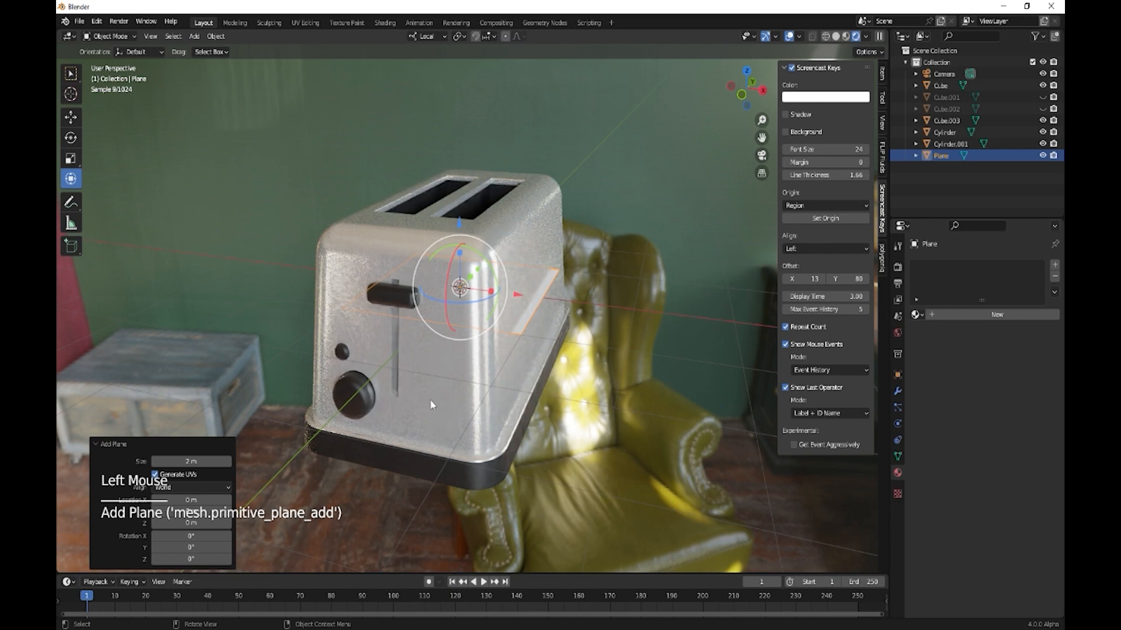
pyautogui.keyDown('shift'); pyautogui.click(348, 394); pyautogui.keyUp('shift')
pyautogui.keyDown('shift'); pyautogui.click(339, 366); pyautogui.keyUp('shift')
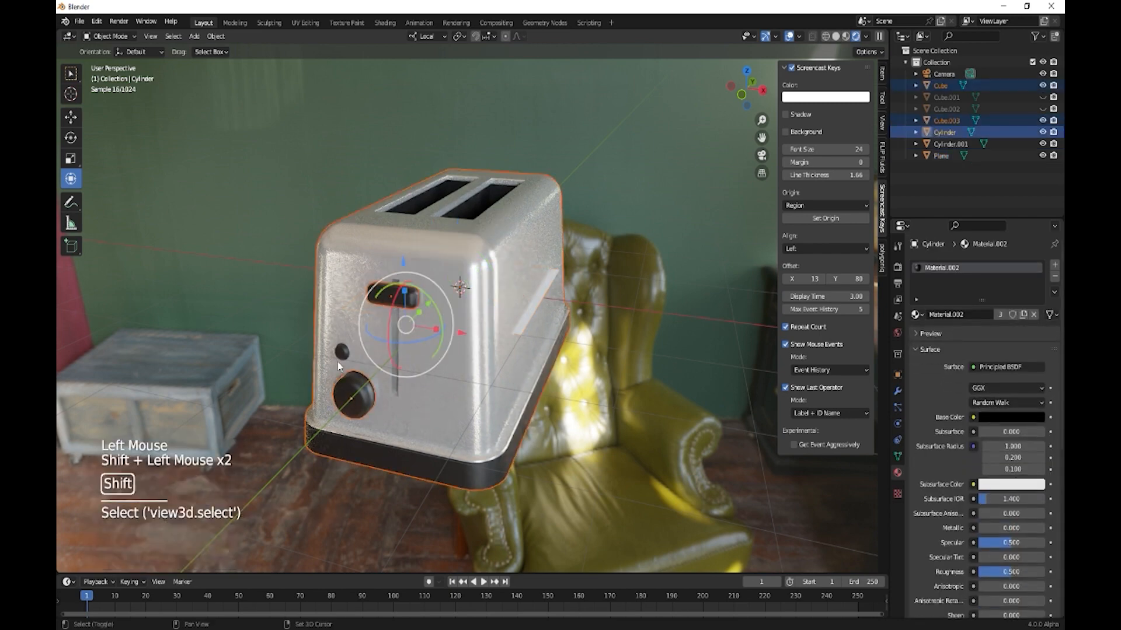
pyautogui.keyDown('shift'); pyautogui.click(343, 354); pyautogui.keyUp('shift')
pyautogui.moveTo(403, 264); pyautogui.dragTo(410, 134)
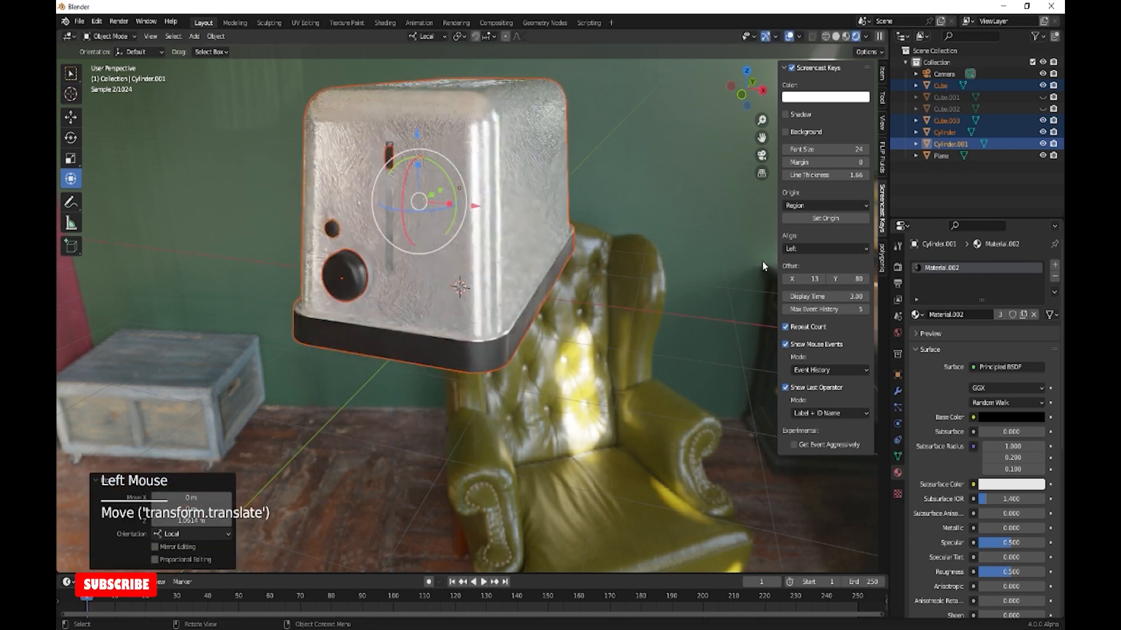
# Step: Scale the plane up by a factor of about 9.64 as the ground under the toaster
pyautogui.click(951, 155)
pyautogui.press('s')
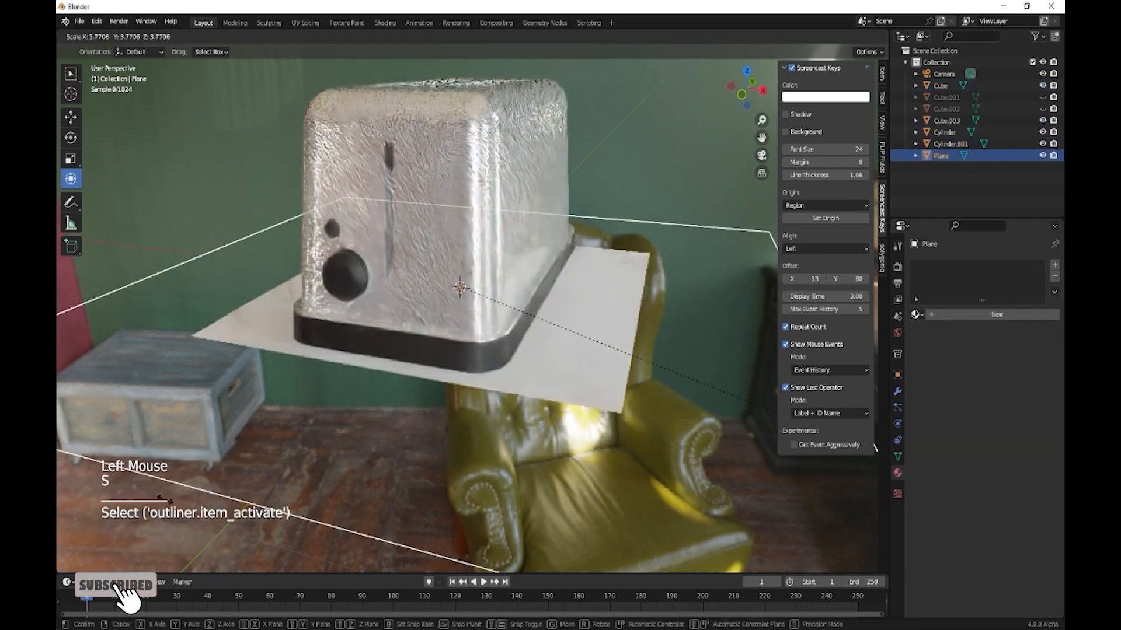
pyautogui.click(80, 466)
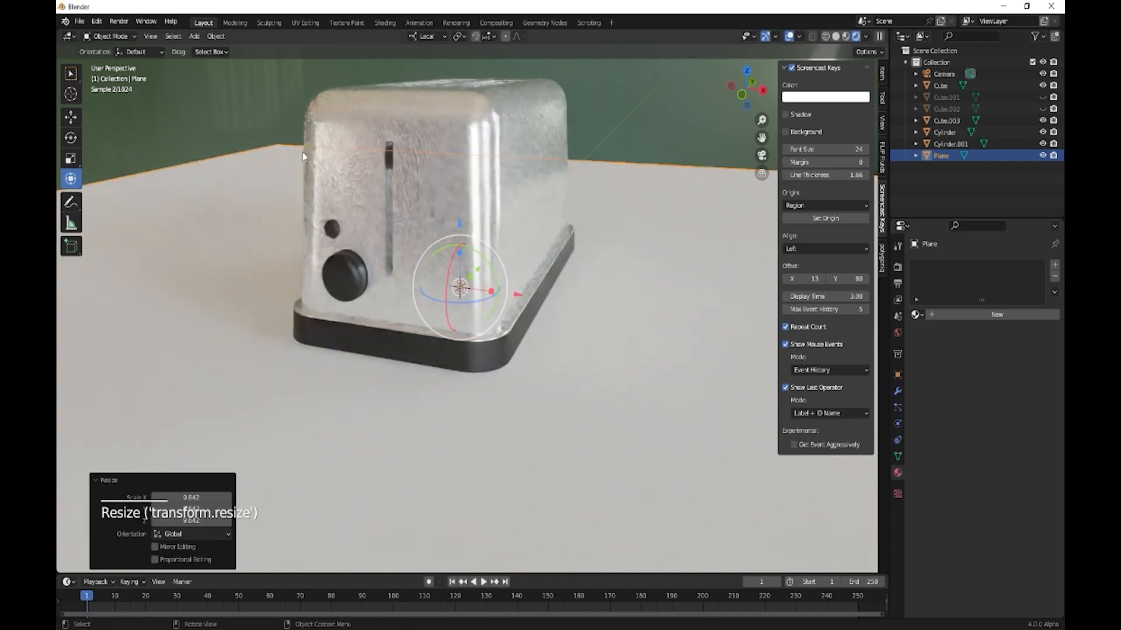
# Step: Move the lever outward along its local Y axis so that it sticks out of the toaster's front face
pyautogui.keyDown('shift'); pyautogui.moveTo(401, 293); pyautogui.dragTo(402, 266, button='middle'); pyautogui.keyUp('shift')
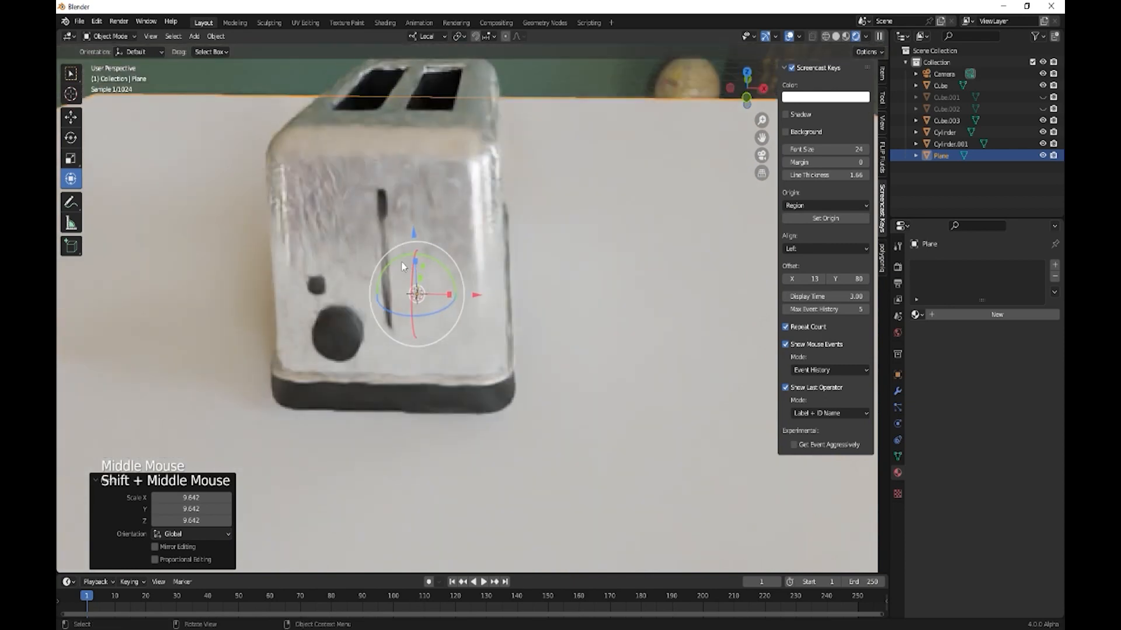
pyautogui.click(379, 201)
pyautogui.moveTo(429, 313); pyautogui.dragTo(394, 322, button='middle')
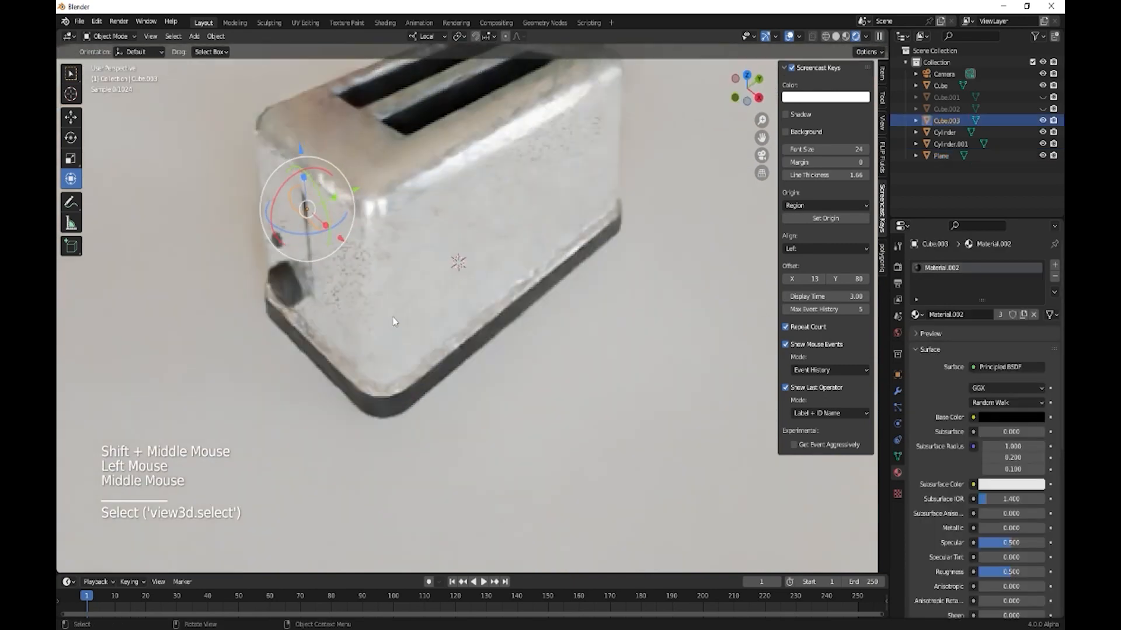
pyautogui.moveTo(354, 190); pyautogui.dragTo(347, 193)
pyautogui.scroll(-2, 428, 391)
pyautogui.keyDown('shift'); pyautogui.moveTo(429, 391); pyautogui.dragTo(366, 233, button='middle'); pyautogui.keyUp('shift')
pyautogui.press('Tab')
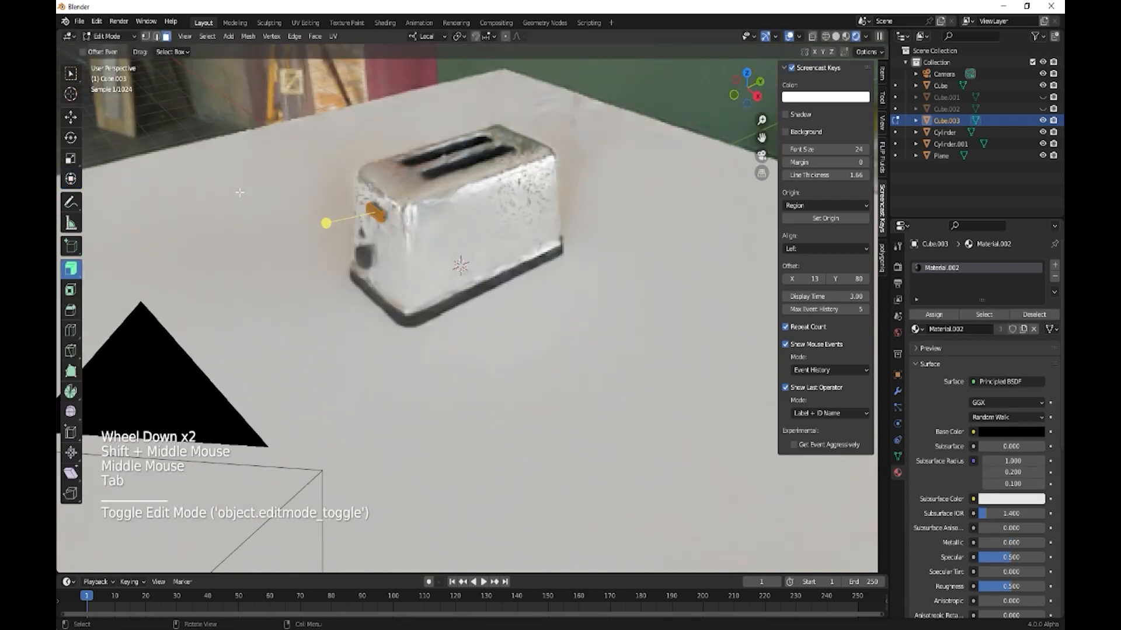
pyautogui.click(231, 137)
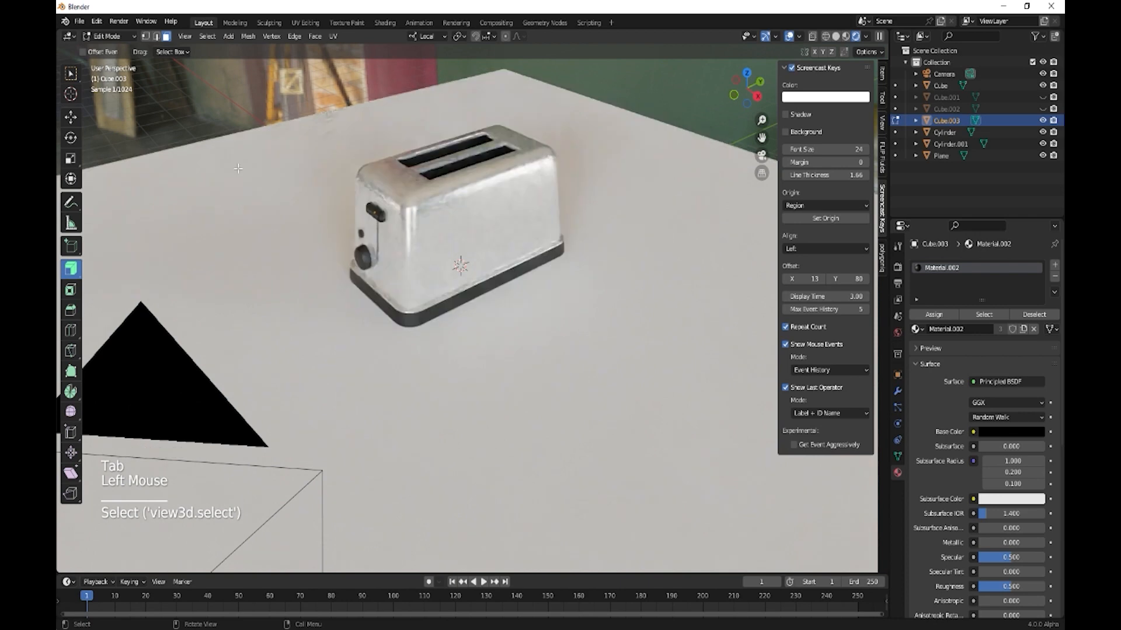
pyautogui.press('e')
pyautogui.press('z')
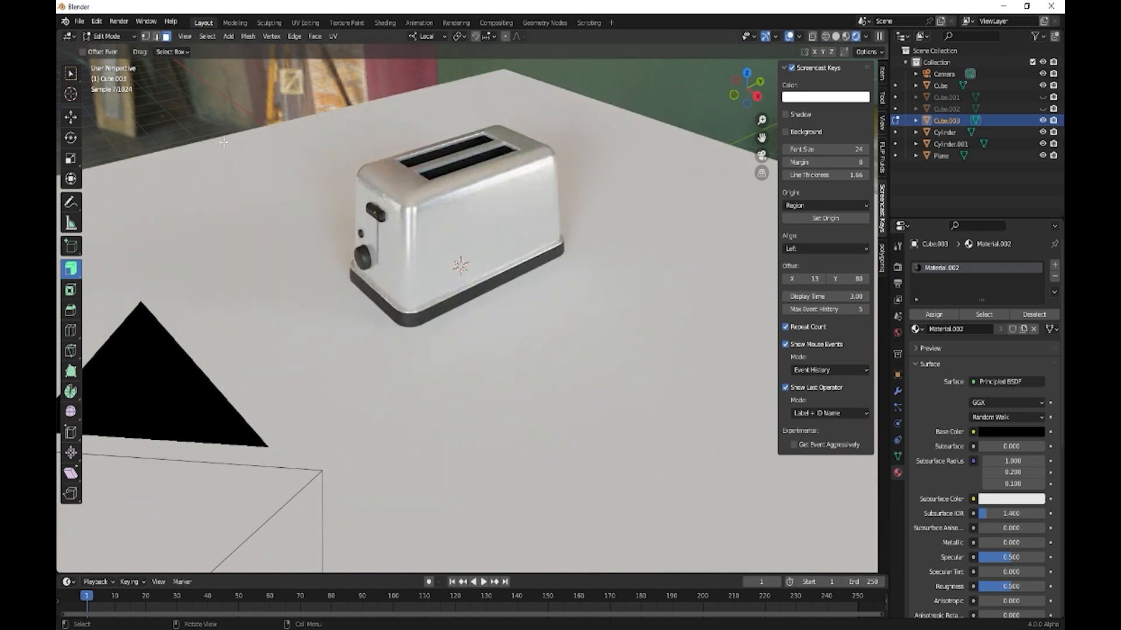
# Step: Switch mesh selection to edges and show the viewport in solid shading
pyautogui.doubleClick(156, 38)
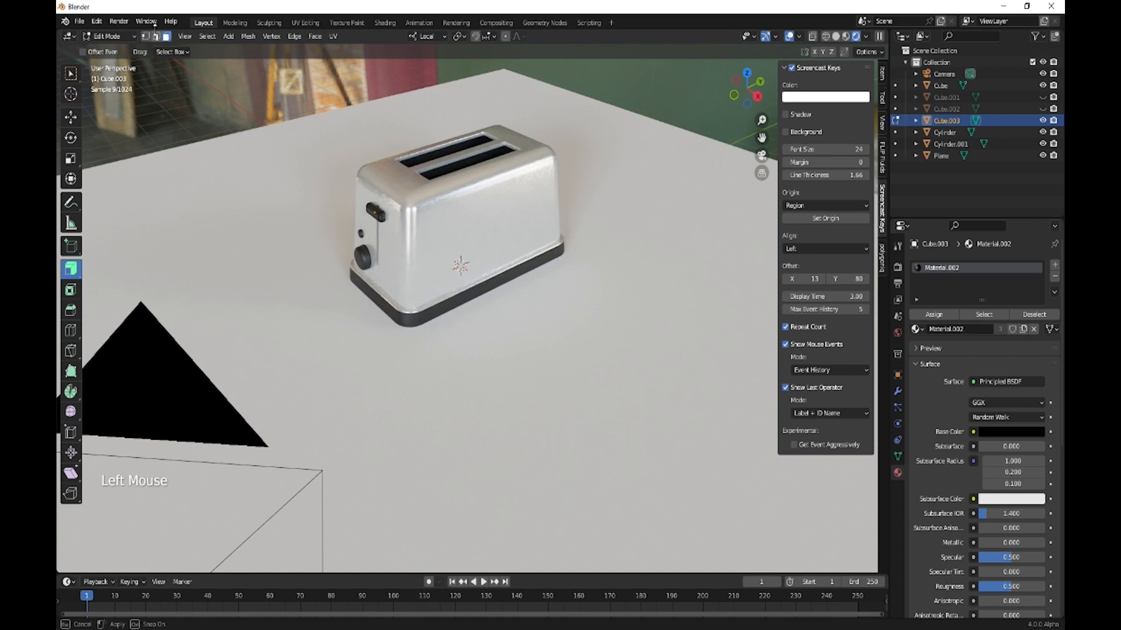
pyautogui.click(258, 130)
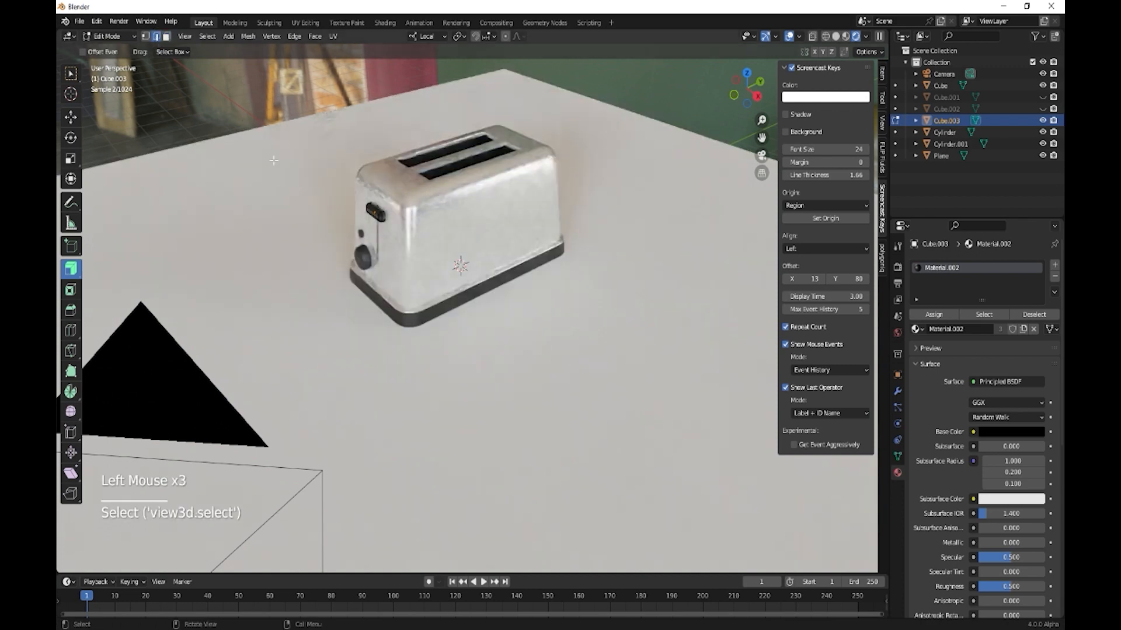
pyautogui.press('e')
pyautogui.press('z')
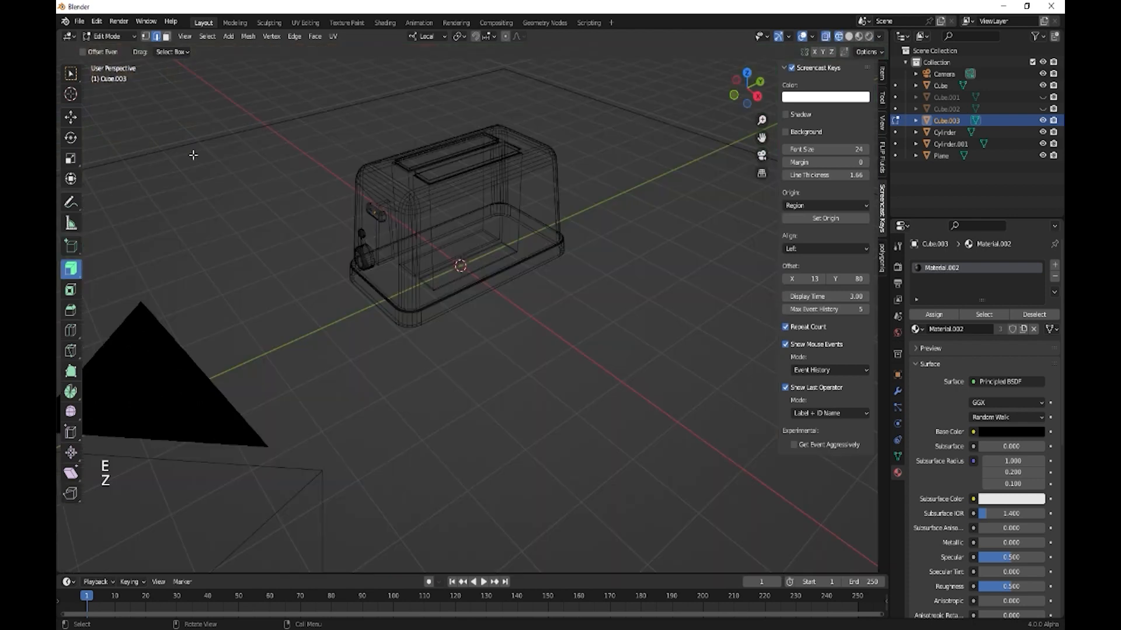
pyautogui.click(262, 127)
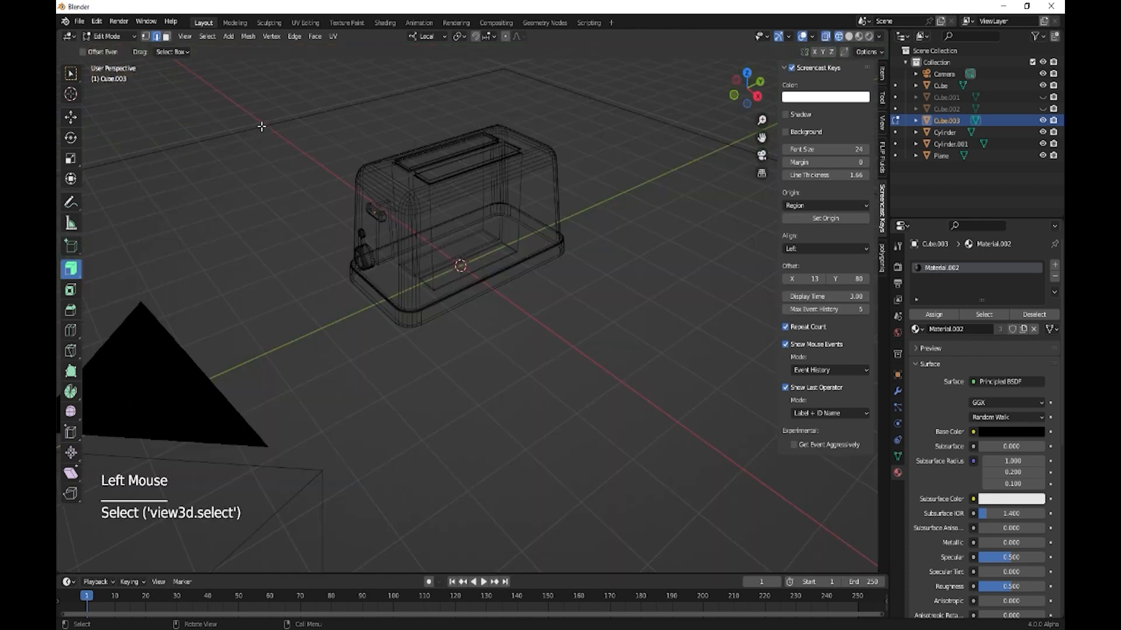
pyautogui.click(261, 126)
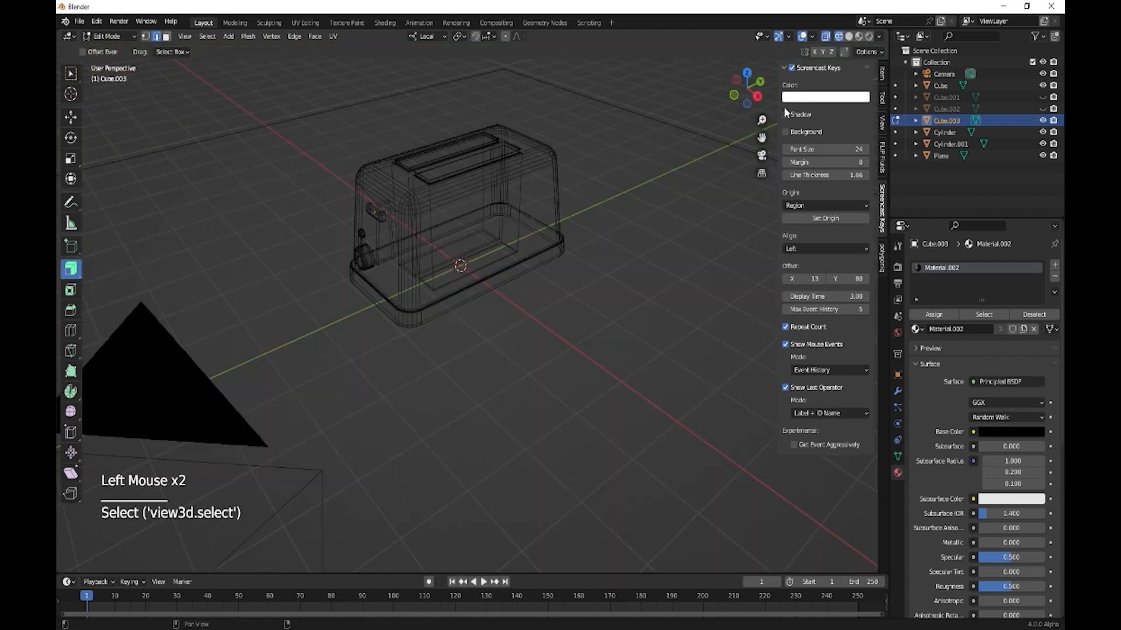
pyautogui.click(849, 36)
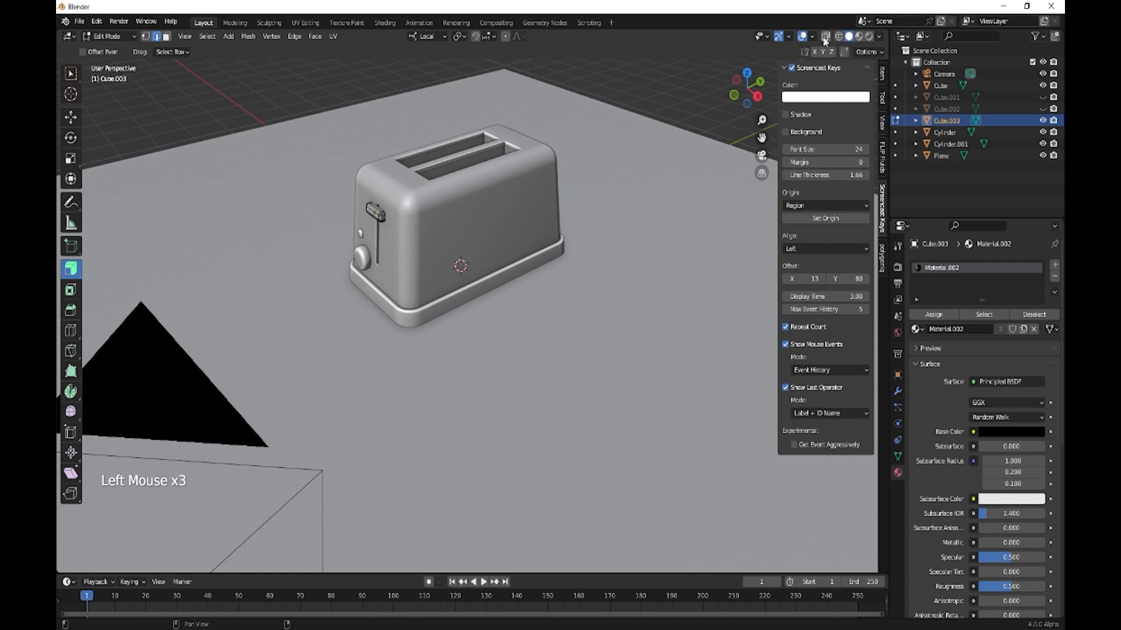
pyautogui.click(341, 124)
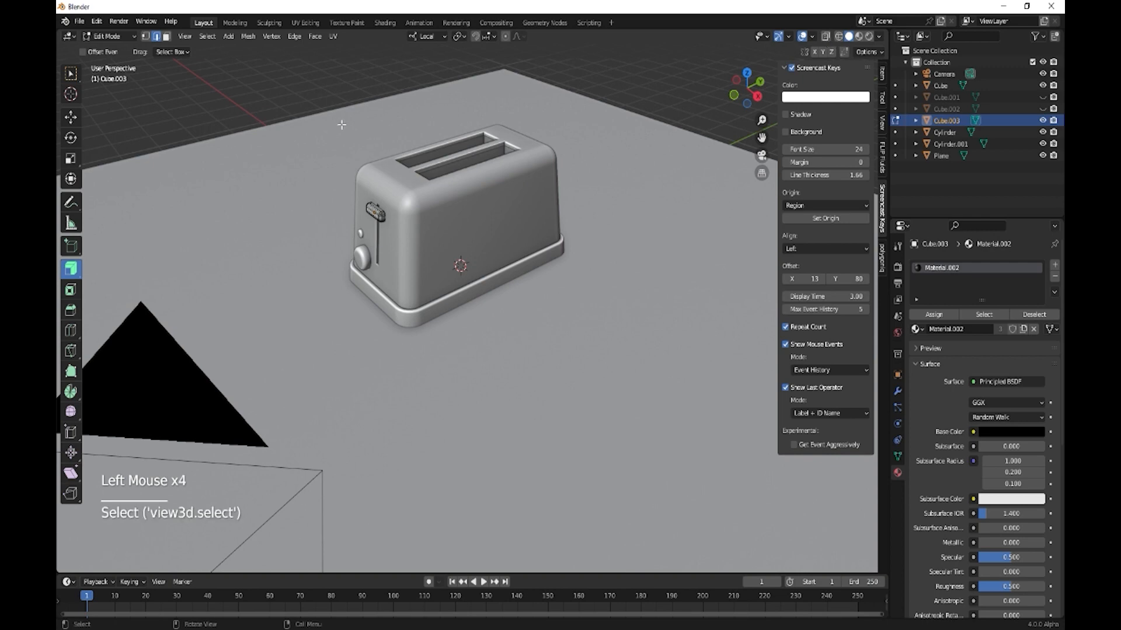
# Step: Edit the ground plane and extrude its rear edge straight up into a tall backdrop wall
pyautogui.press('Tab')
pyautogui.click(342, 125)
pyautogui.press('Tab')
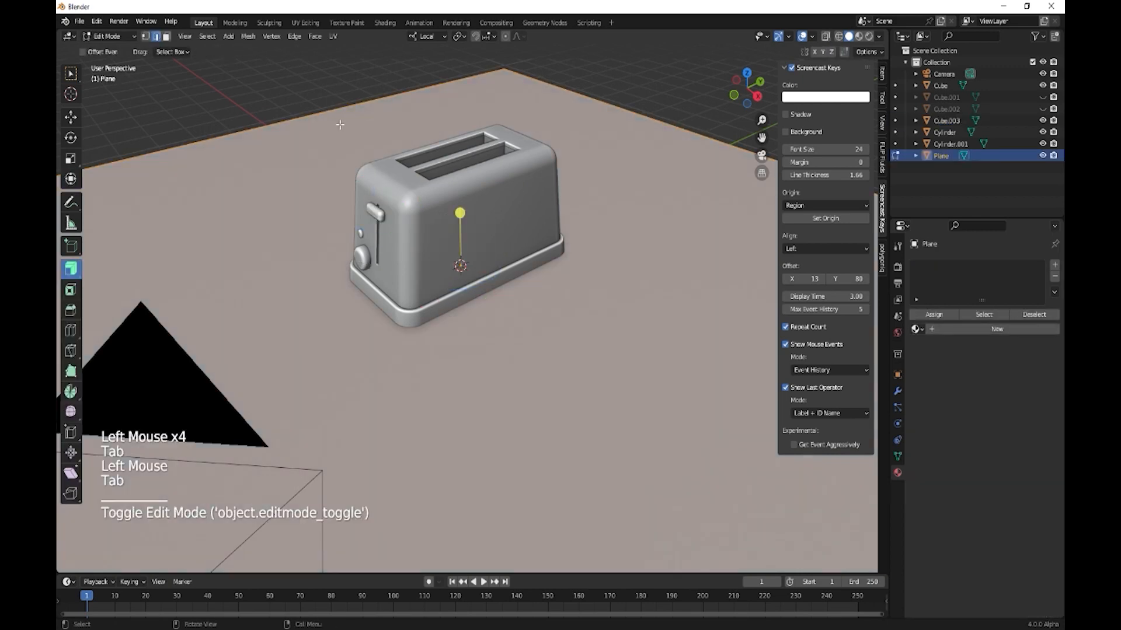
pyautogui.click(324, 113)
pyautogui.press('e')
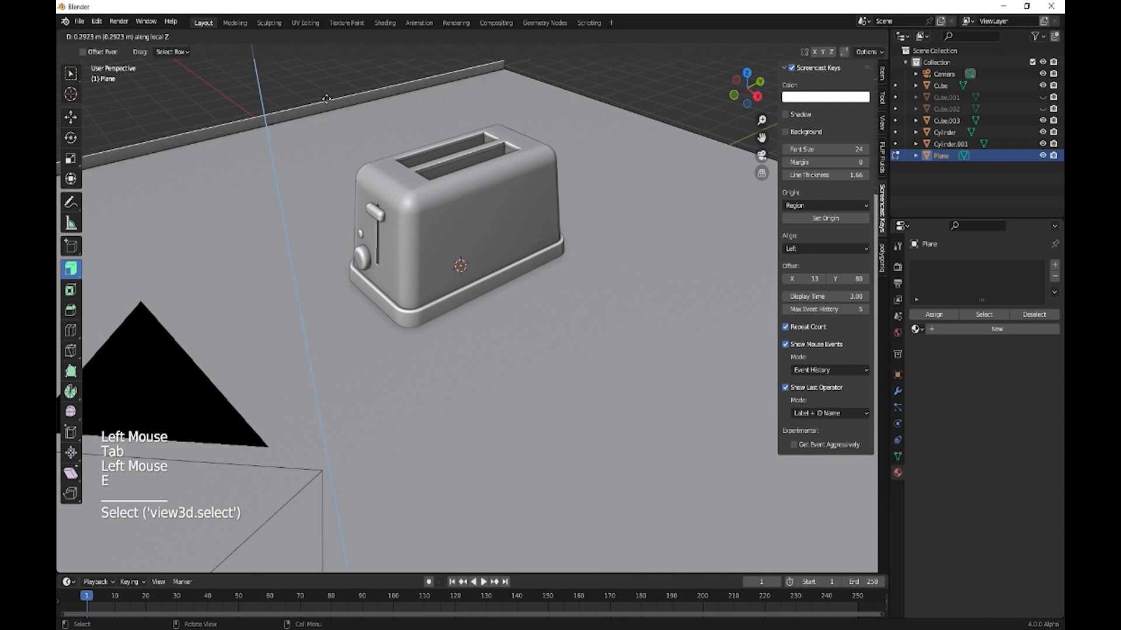
pyautogui.click(309, 236)
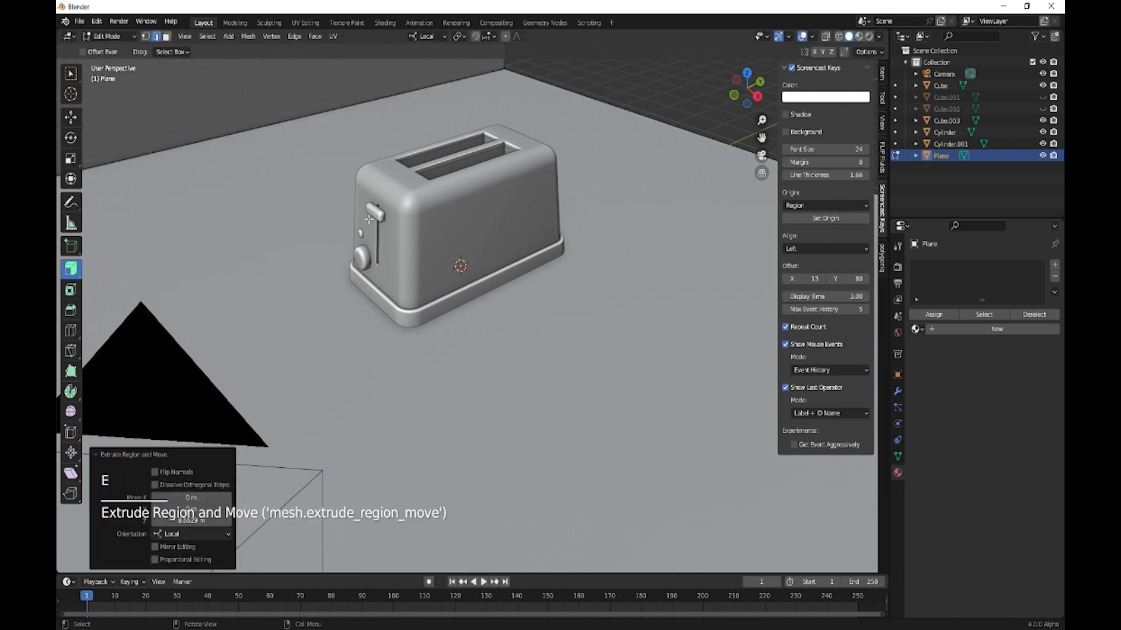
# Step: Rotate the whole backdrop plane about the Z axis so that its wall stands squarely behind the toaster
pyautogui.moveTo(460, 328); pyautogui.dragTo(480, 343, button='middle')
pyautogui.click(468, 378)
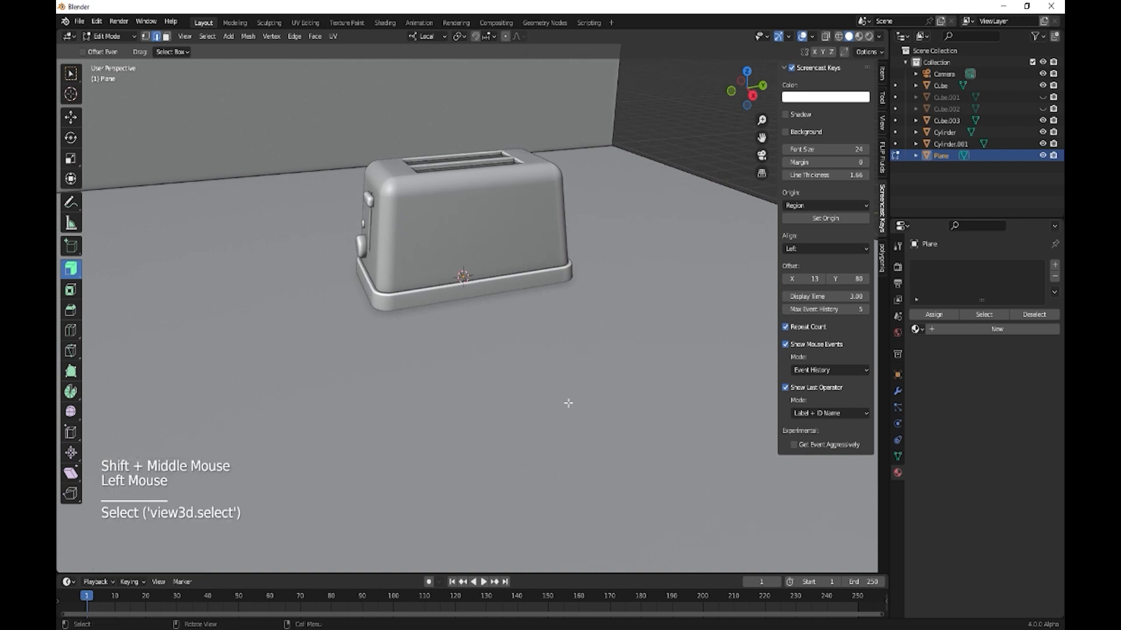
pyautogui.press('r')
pyautogui.press('Tab')
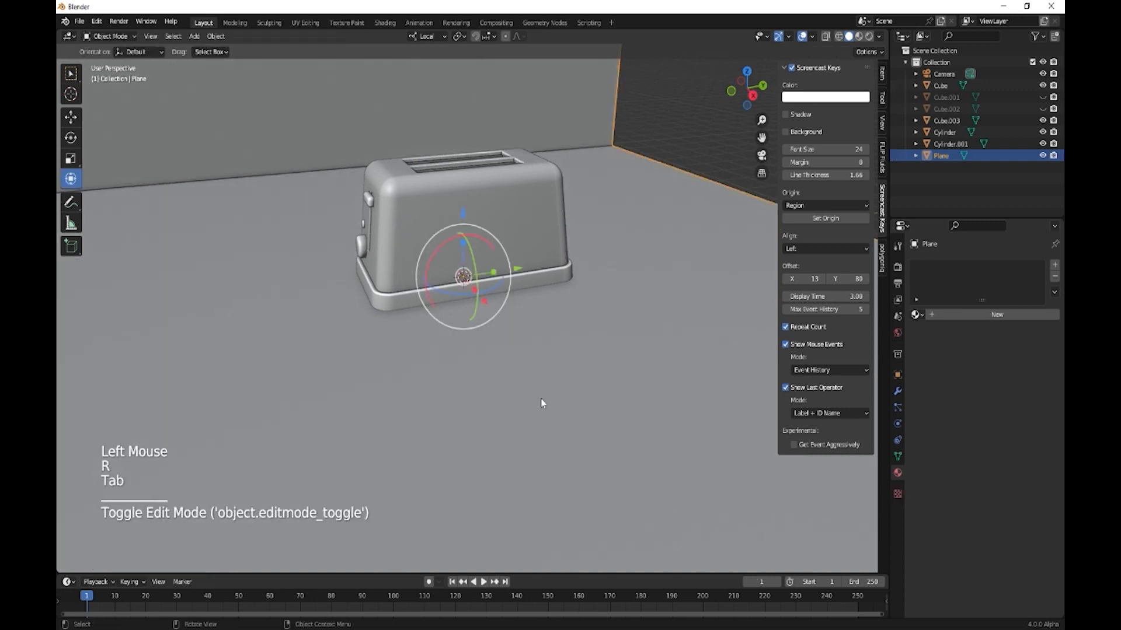
pyautogui.press('r')
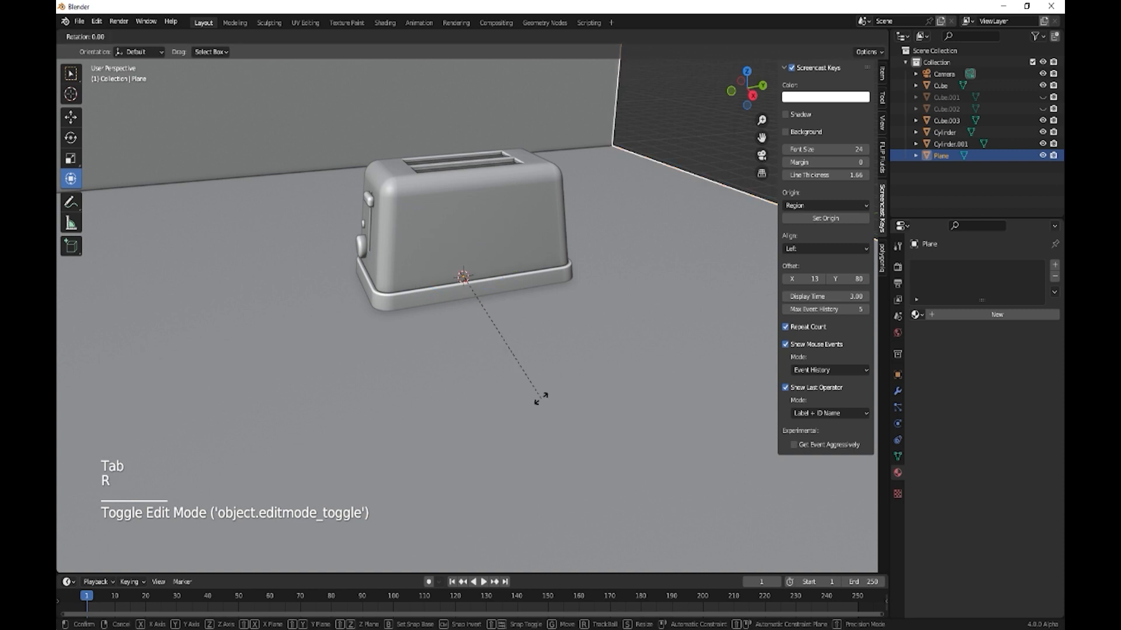
pyautogui.press('z')
pyautogui.press('z')
pyautogui.click(503, 400)
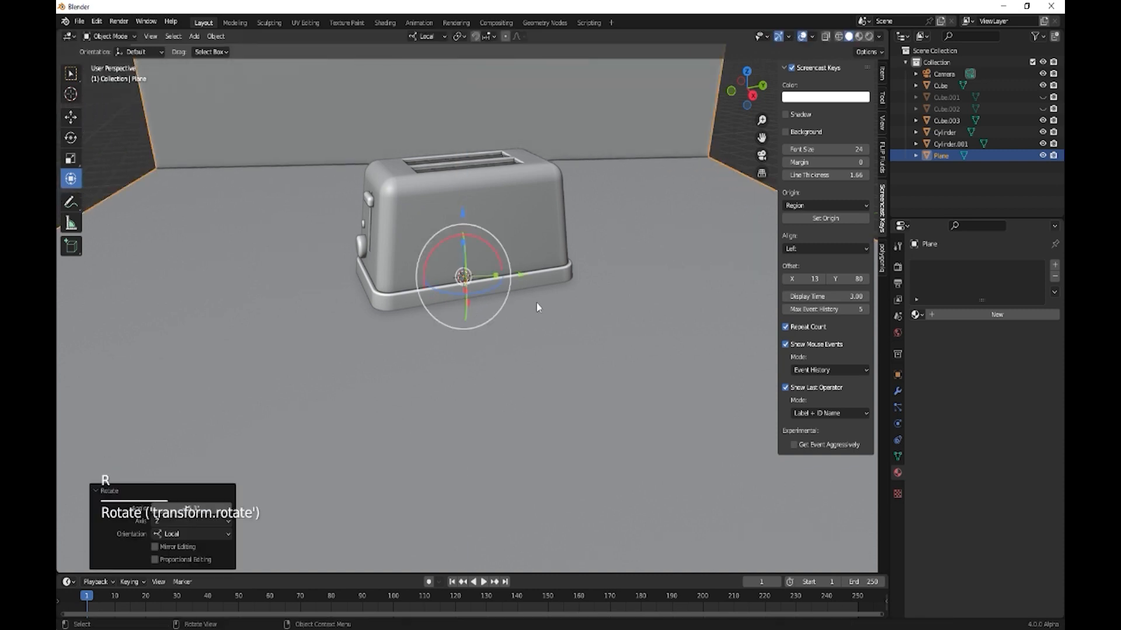
# Step: Scale the backdrop plane along its Y axis so that it stretches past both sides of the view
pyautogui.press('s')
pyautogui.press('y')
pyautogui.press('y')
pyautogui.click(572, 303)
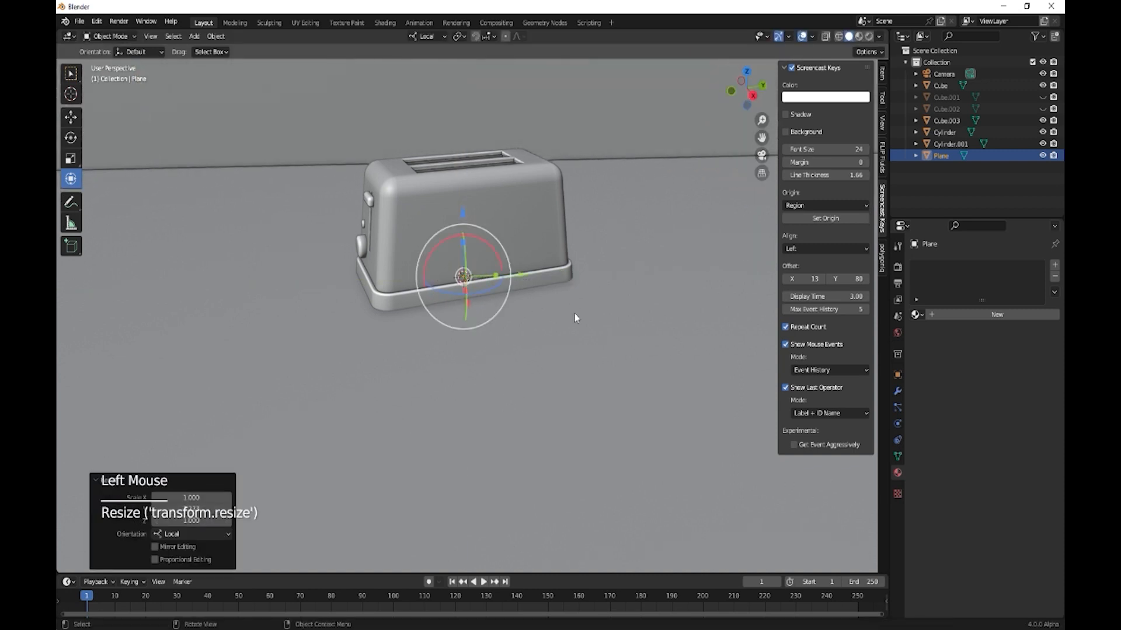
# Step: Bevel the edge between the backdrop's floor and wall with a width of 0.348 m and 29 segments
pyautogui.press('Tab')
pyautogui.click(628, 161)
pyautogui.hotkey('ctrl', 'b')
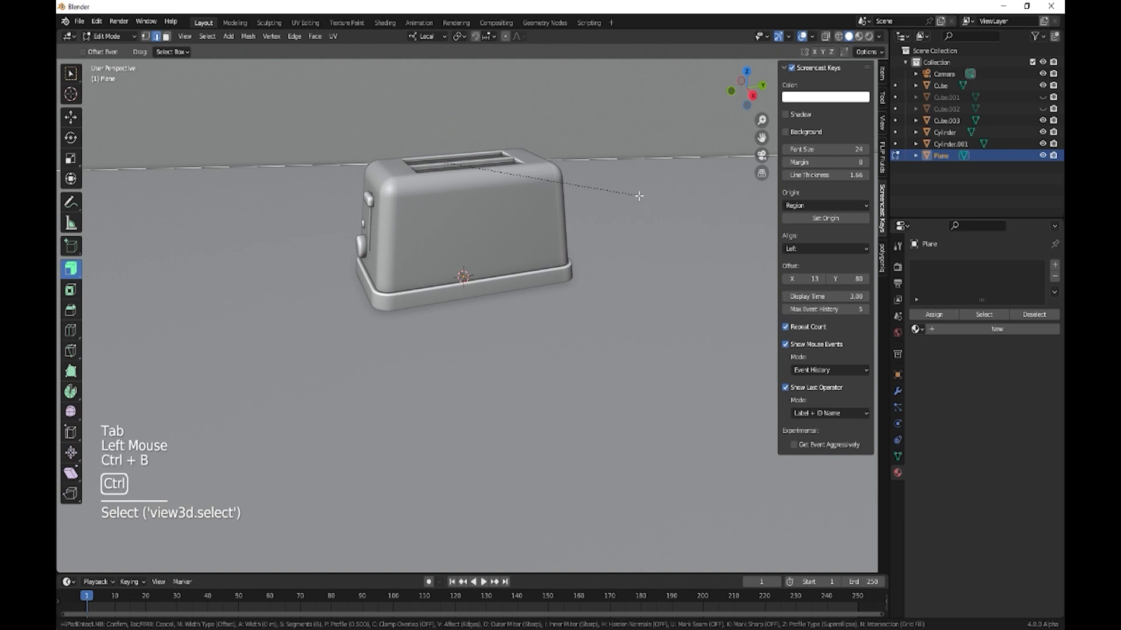
pyautogui.click(751, 373)
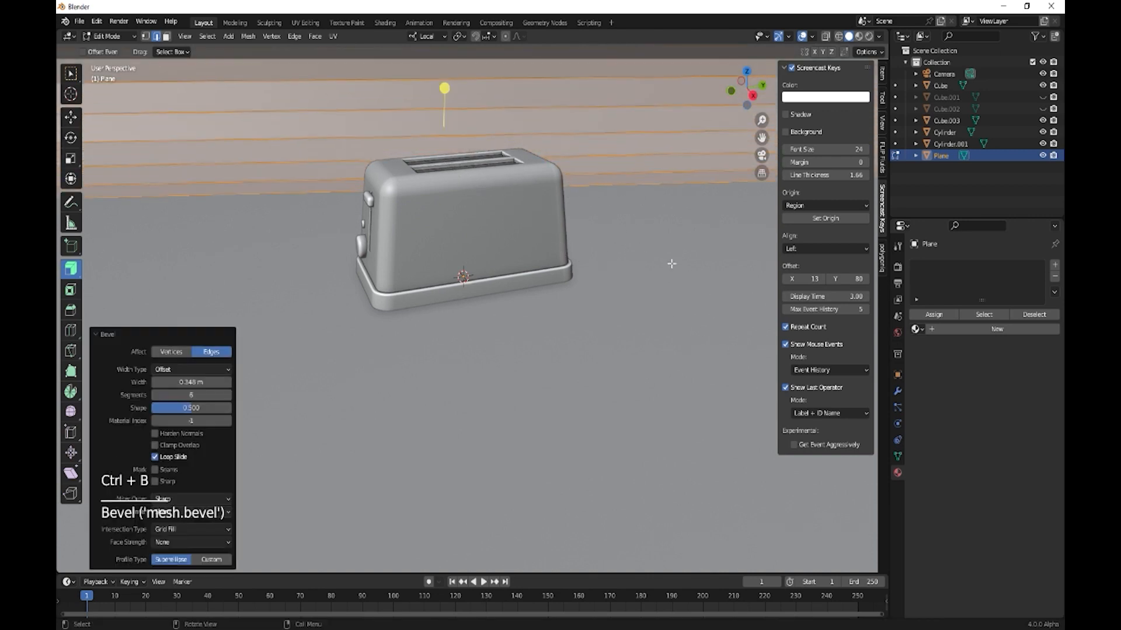
pyautogui.moveTo(206, 393); pyautogui.dragTo(515, 346)
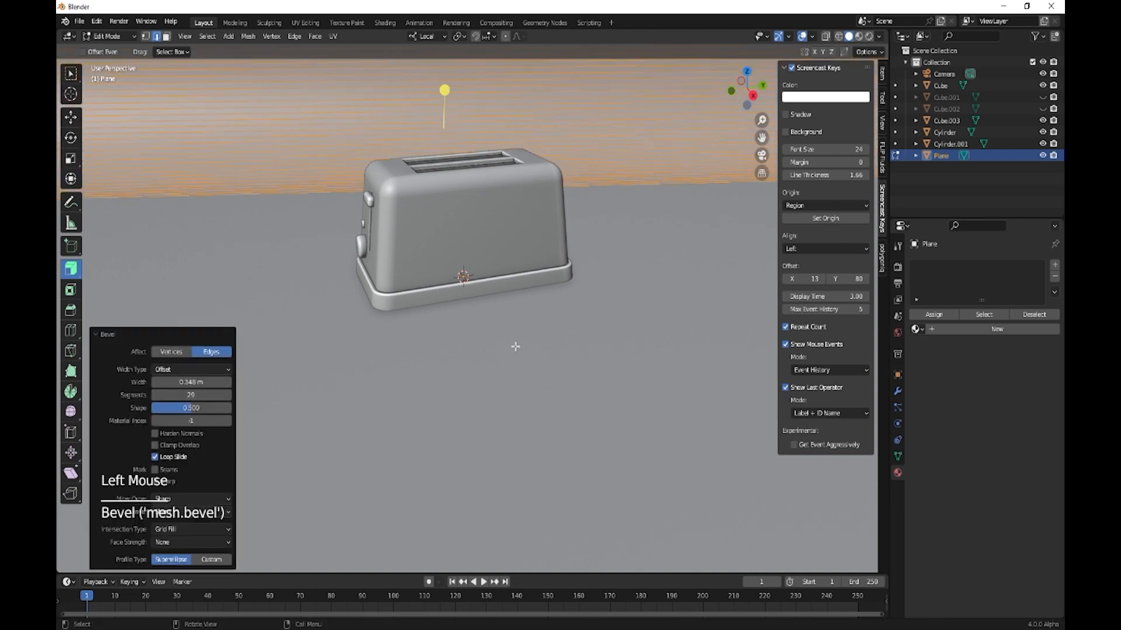
# Step: Apply Shade Smooth to the backdrop object and display the scene in rendered viewport shading
pyautogui.press('Tab')
pyautogui.rightClick(630, 370)
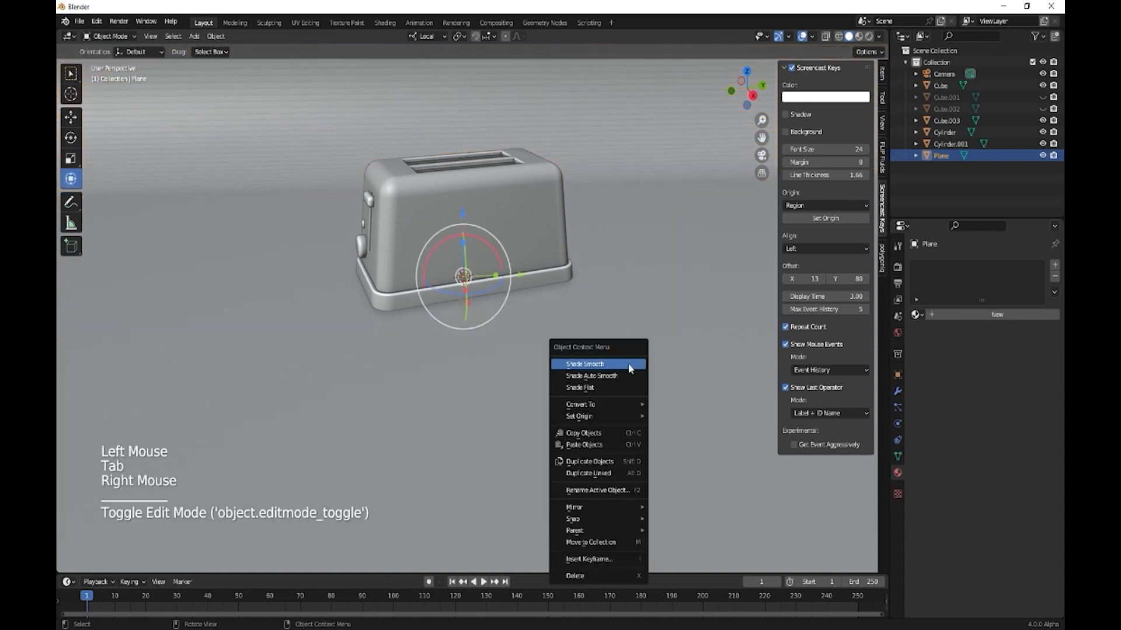
pyautogui.click(629, 368)
pyautogui.moveTo(605, 413); pyautogui.dragTo(656, 418, button='middle')
pyautogui.scroll(2, 570, 415)
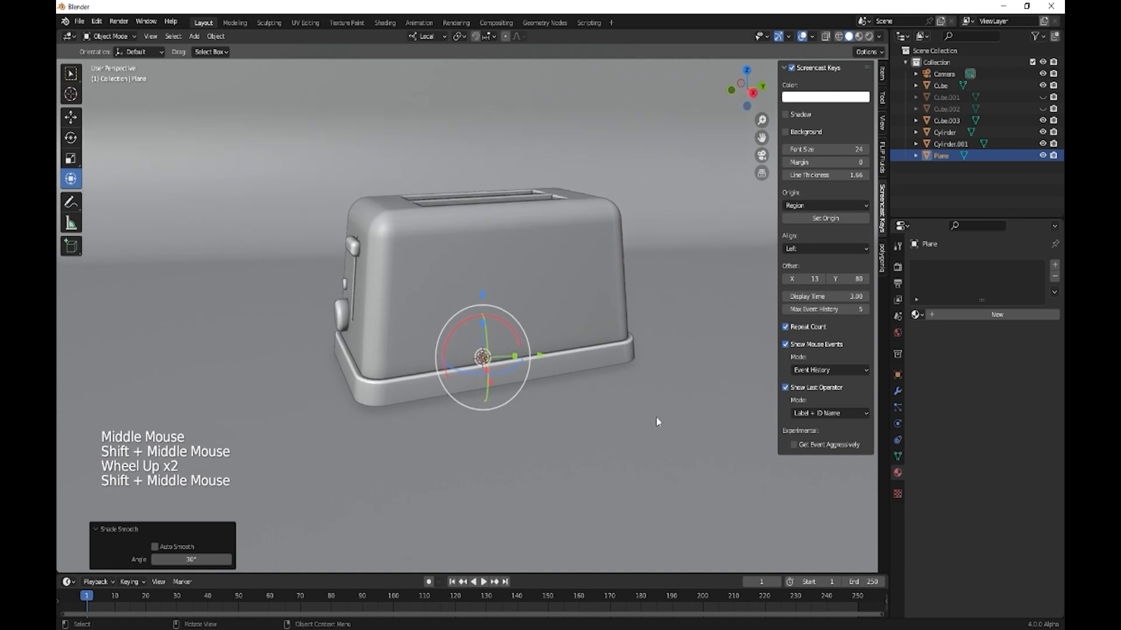
pyautogui.click(869, 36)
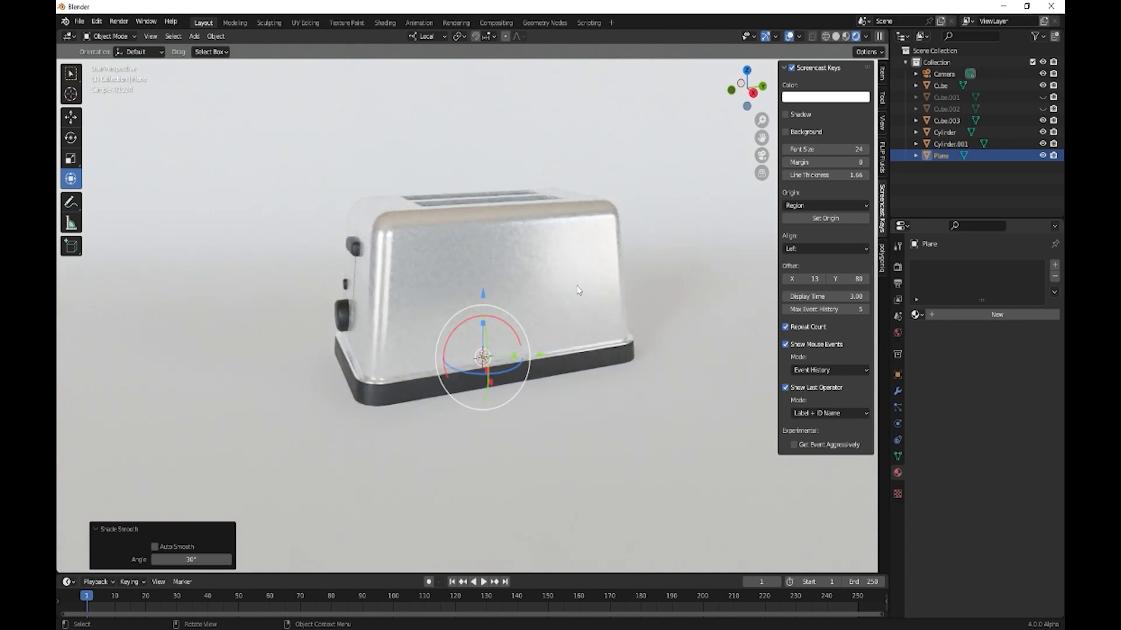
pyautogui.moveTo(546, 273); pyautogui.dragTo(559, 283, button='middle')
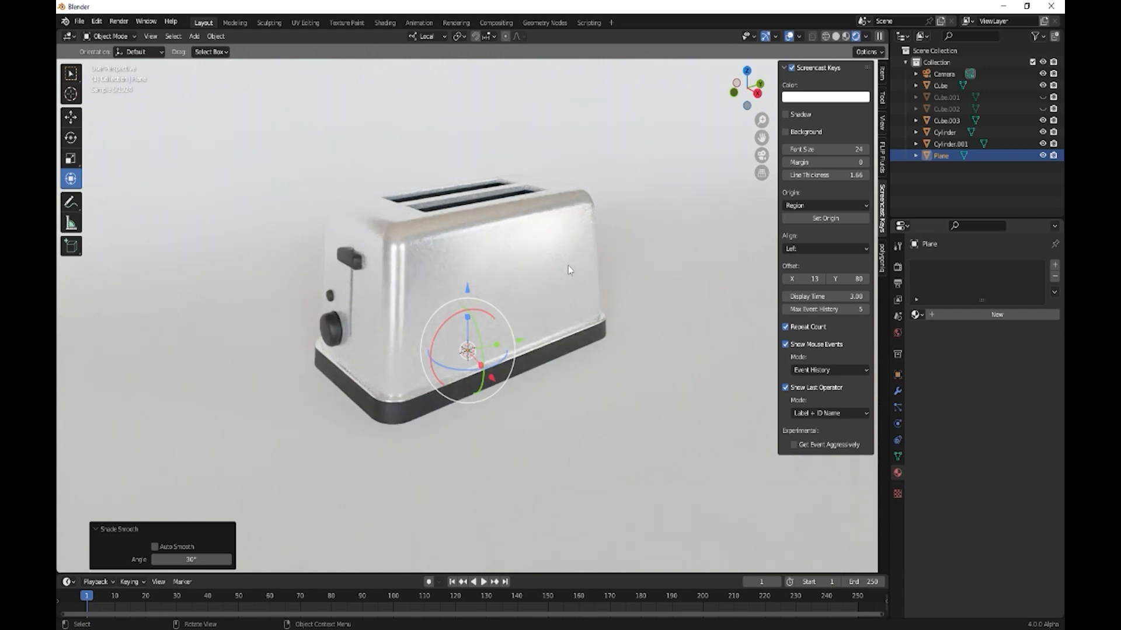
# Step: Change the base color of the toaster body's metallic material to a saturated yellow
pyautogui.click(546, 267)
pyautogui.click(946, 274)
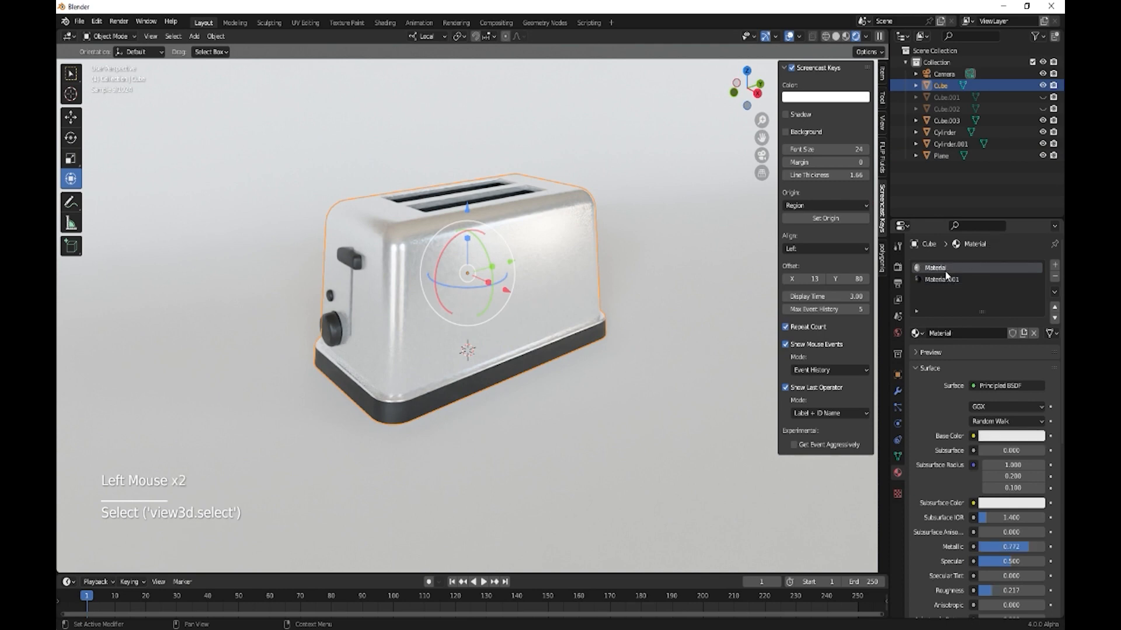
pyautogui.click(1010, 438)
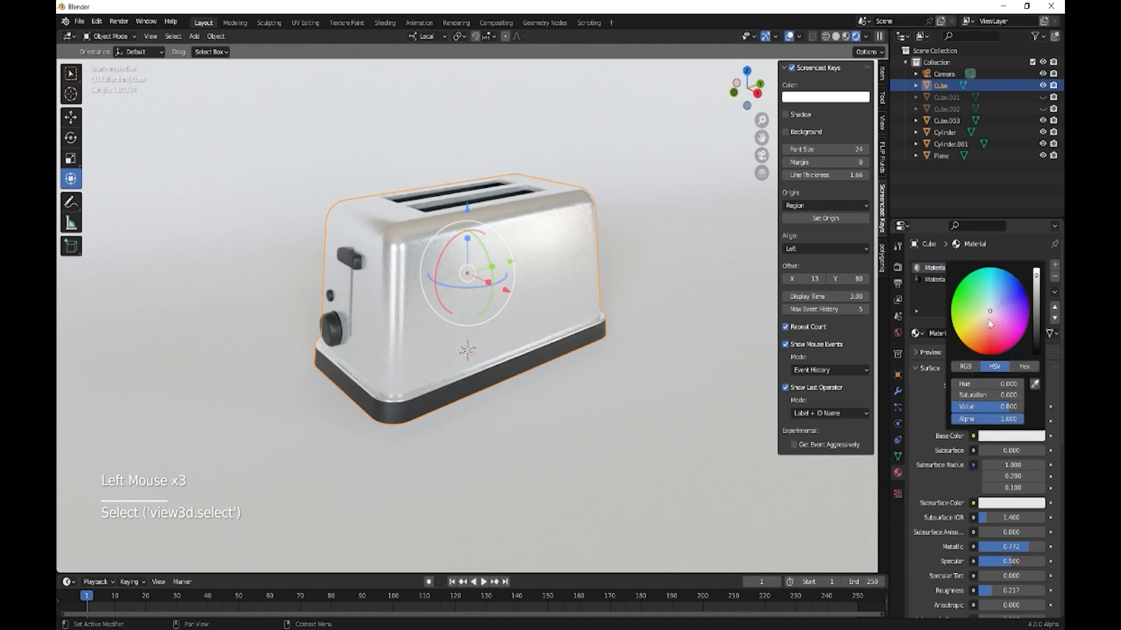
pyautogui.moveTo(991, 324); pyautogui.dragTo(957, 333)
# Step: Select the backdrop instead of the toaster body and hide the viewport overlays and gizmos
pyautogui.click(645, 356)
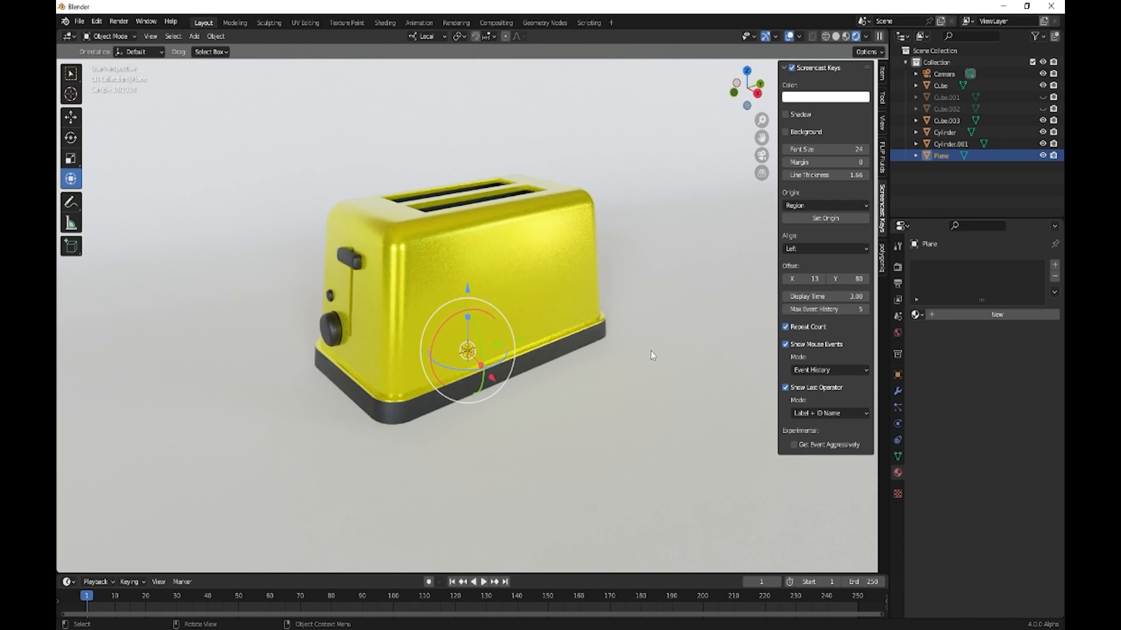
pyautogui.click(788, 36)
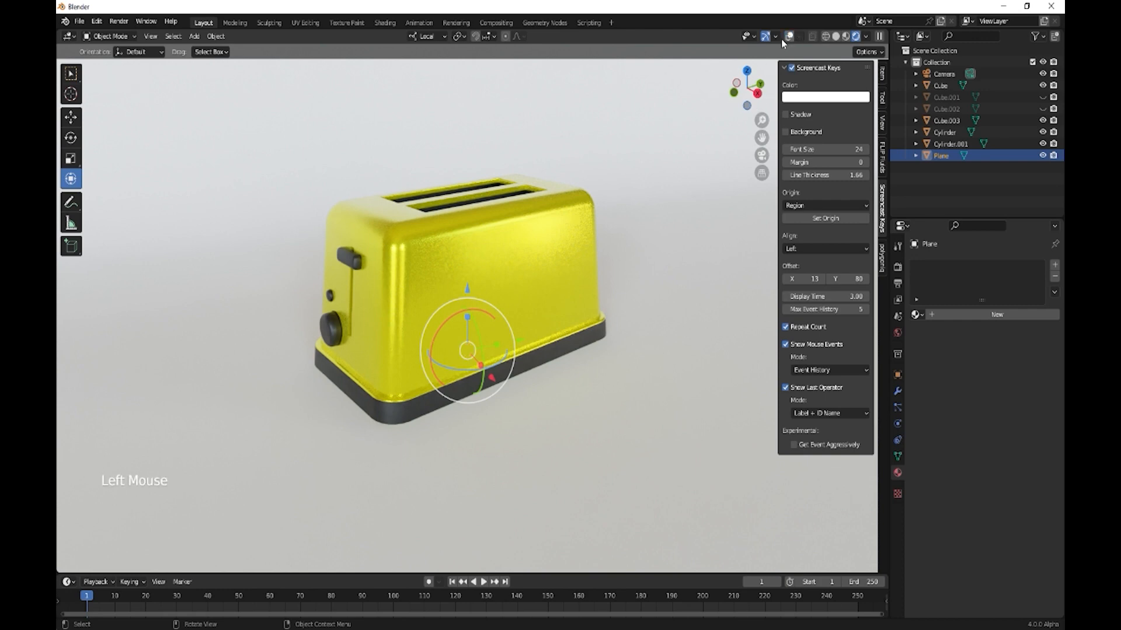
pyautogui.click(765, 36)
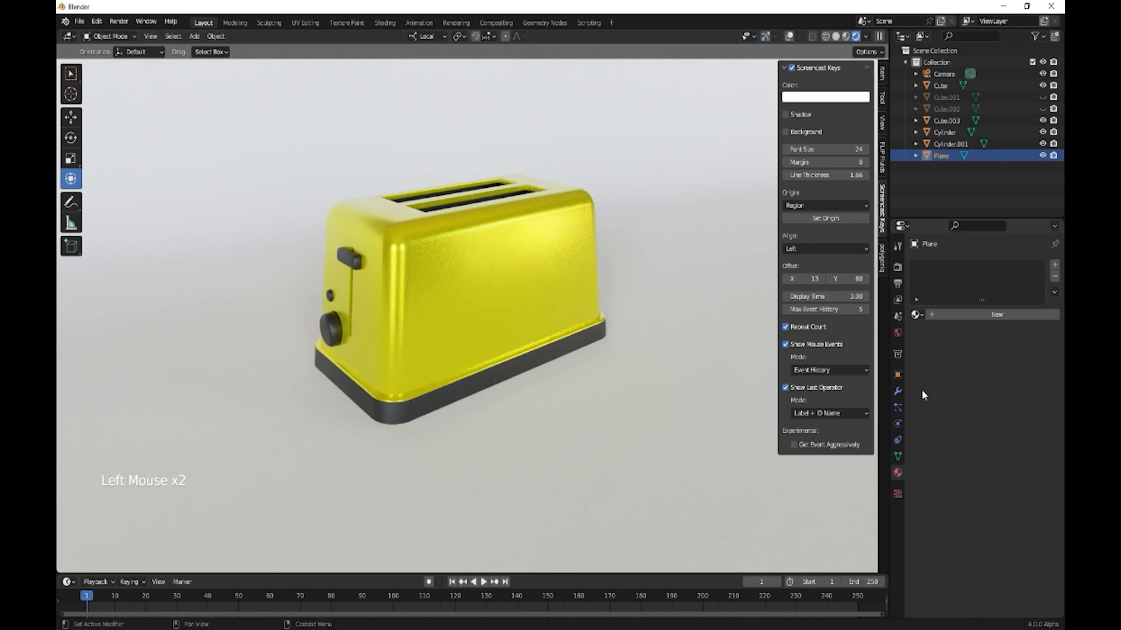